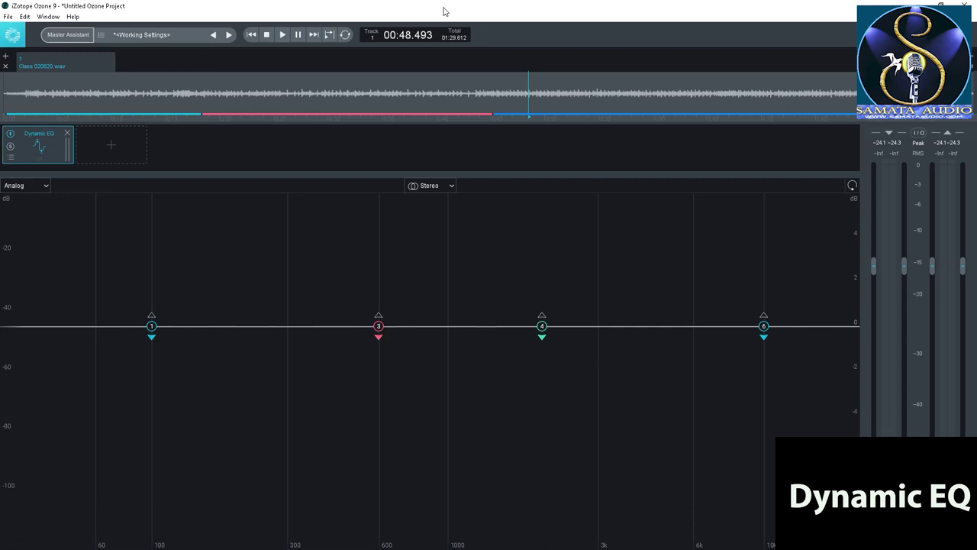
Remove the existing Dynamic EQ module and add a fresh Dynamic EQ to the signal chain.
click(67, 133)
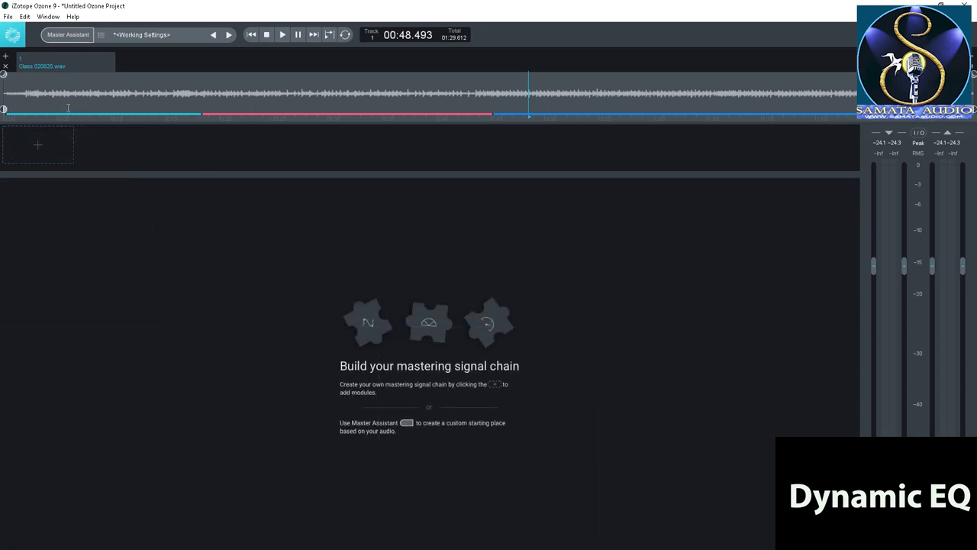
click(37, 146)
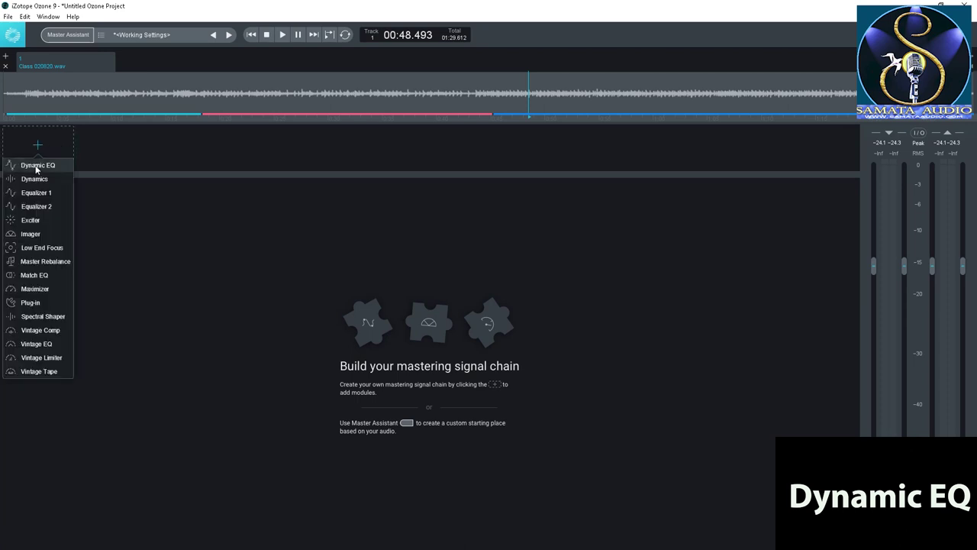
click(35, 164)
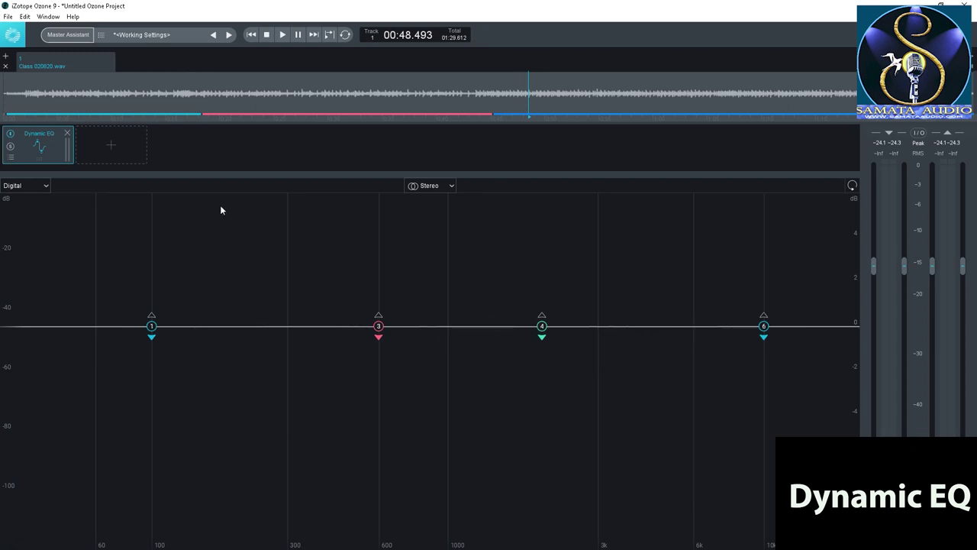
Add two EQ bands on the flat curve, one at about 181 Hz and the other placed at about 3387 Hz.
click(219, 327)
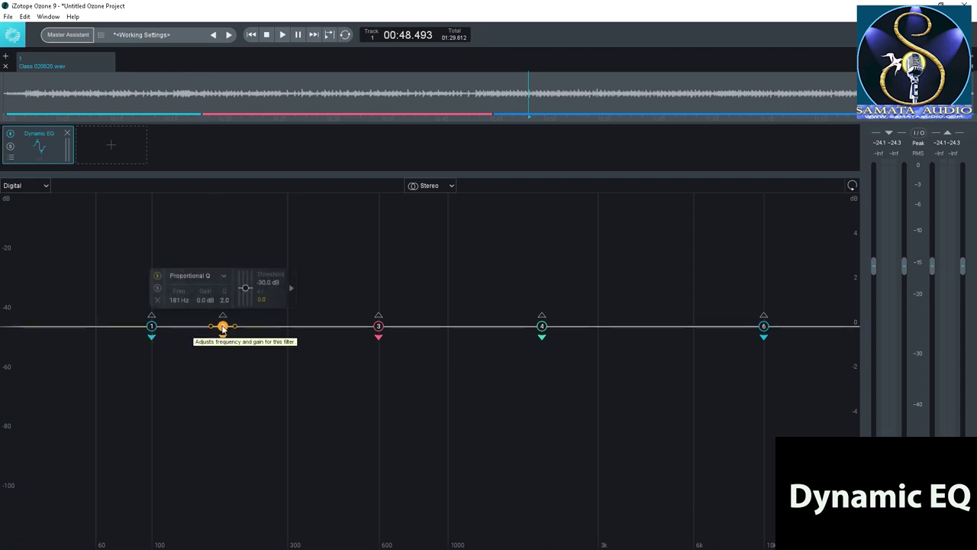
click(311, 326)
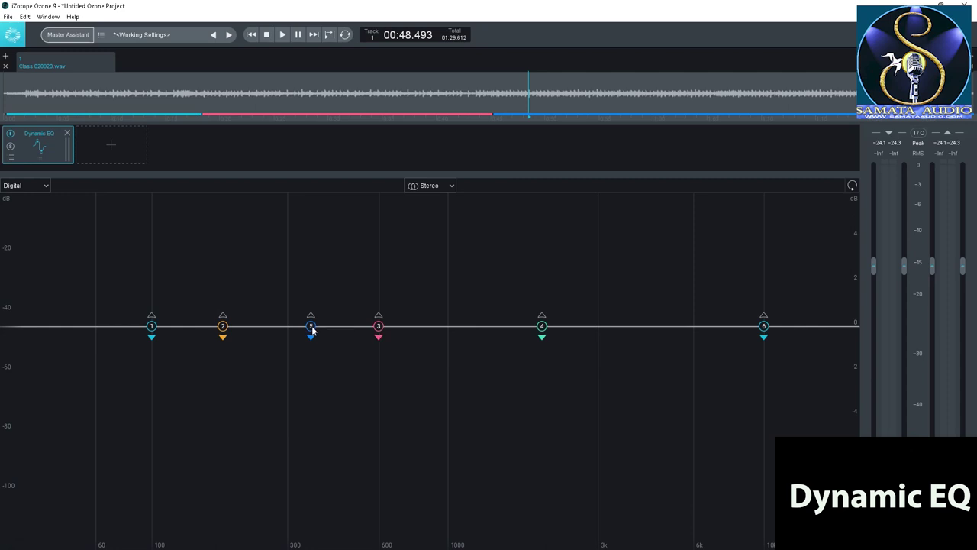
drag(313, 330, 615, 328)
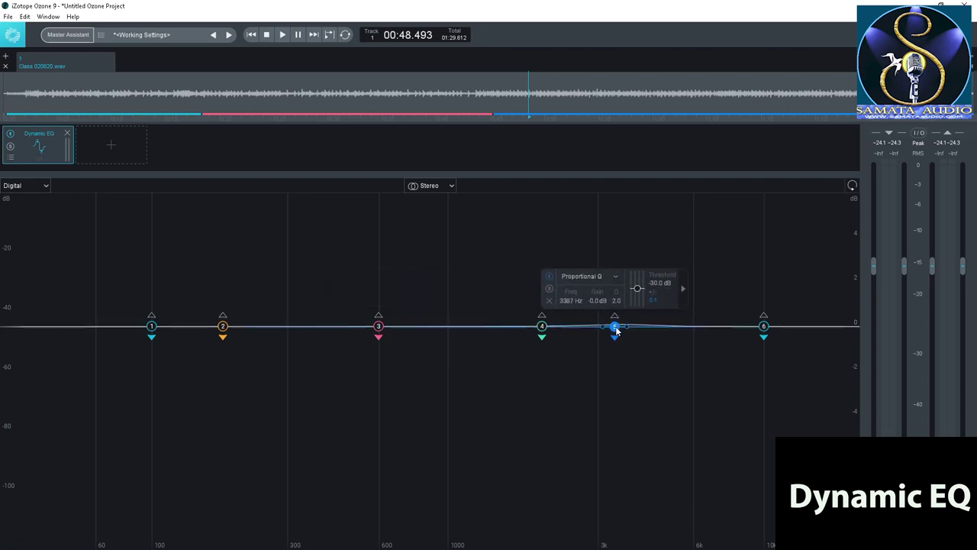
Move band 4 down to about 1003 Hz, keeping its gain at about 0 dB.
drag(542, 327, 474, 328)
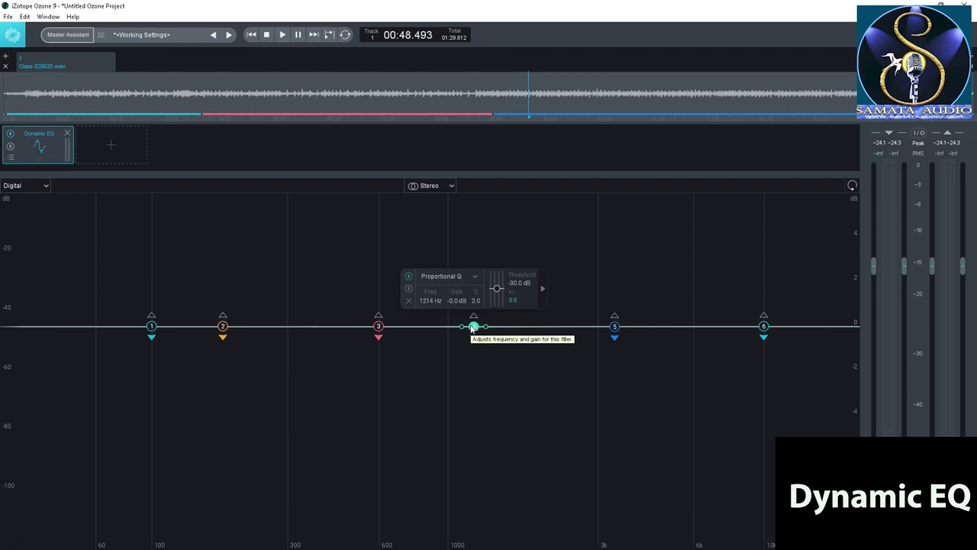
drag(473, 327, 448, 330)
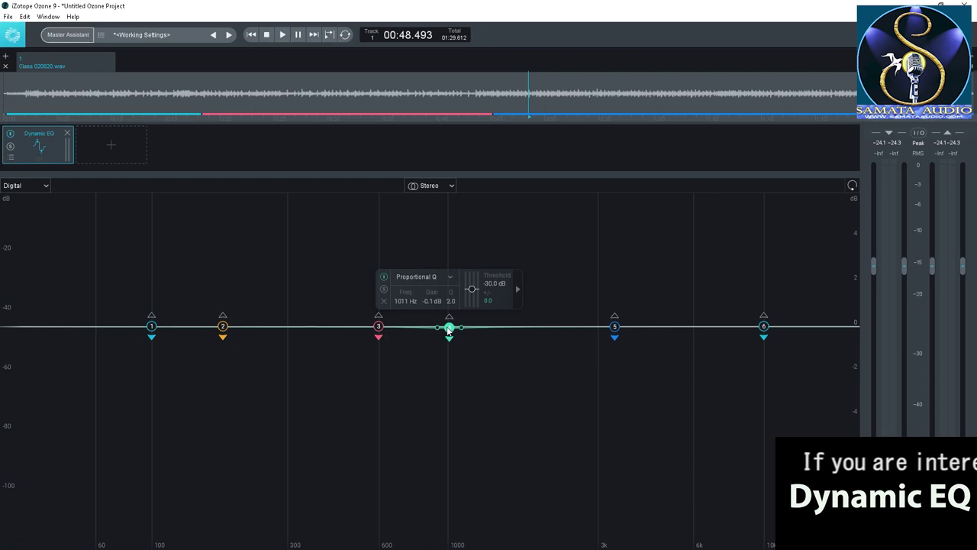
drag(451, 328, 448, 328)
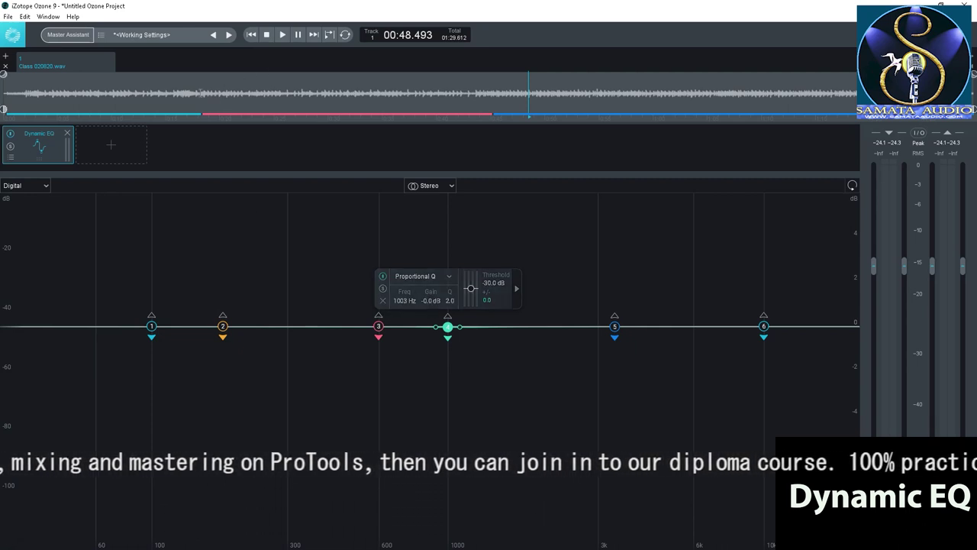
Select the track section from about 00:18 to about 00:45 as a loop and play it back briefly.
drag(198, 92, 498, 92)
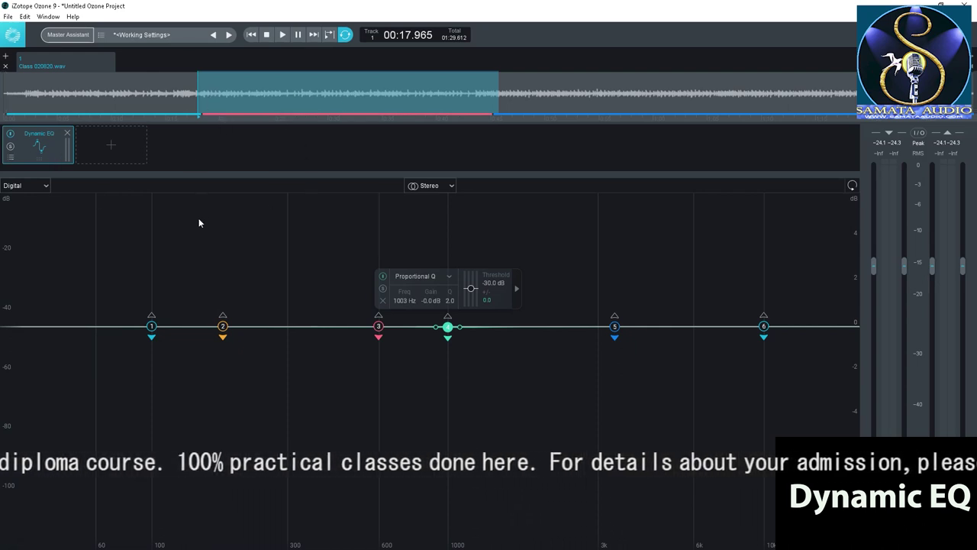
key(space)
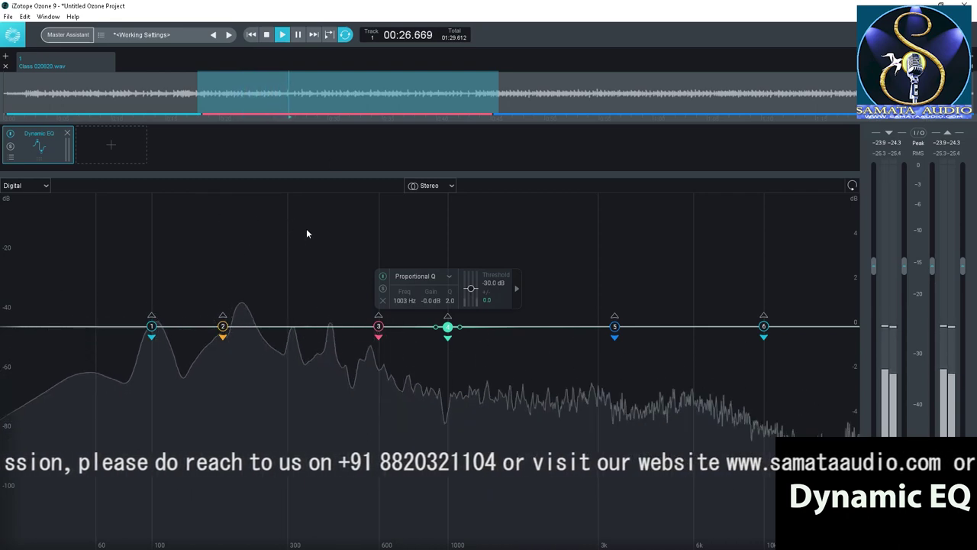
key(space)
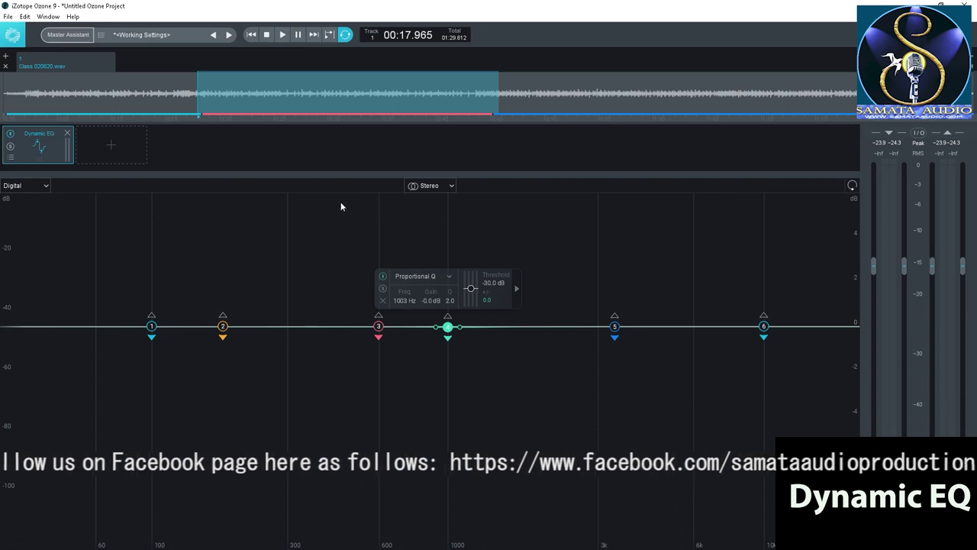
Switch the EQ's channel mode to Mid/Side, to Left/Right and back to Stereo.
click(439, 188)
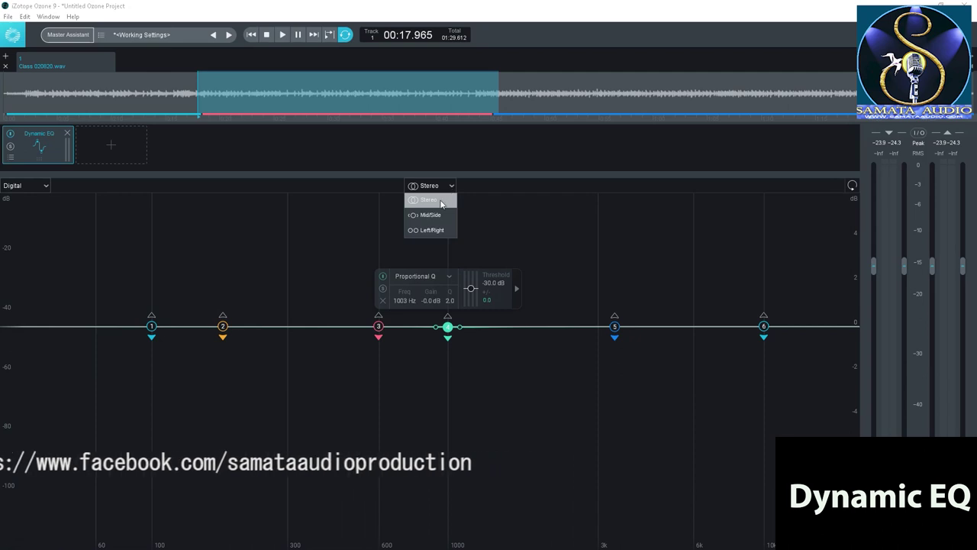
click(436, 216)
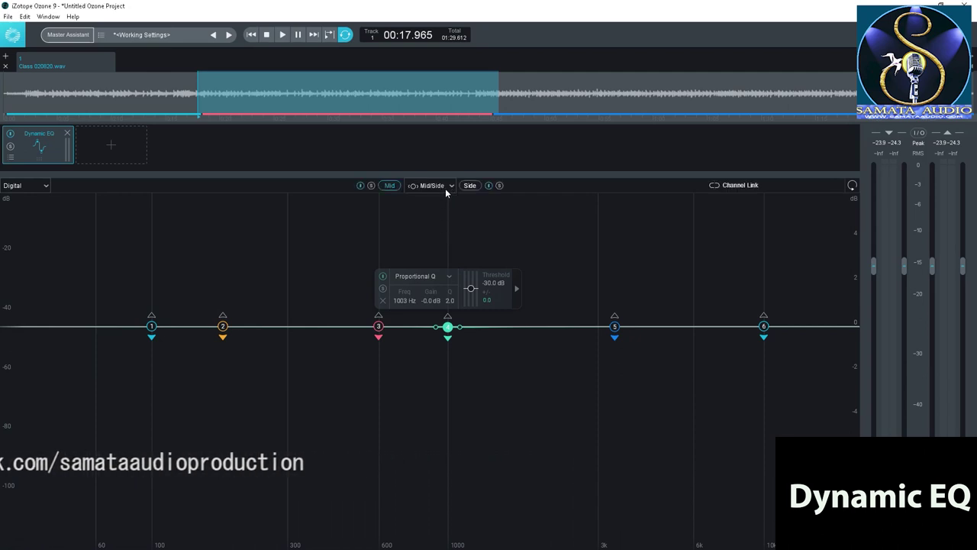
click(445, 190)
click(431, 231)
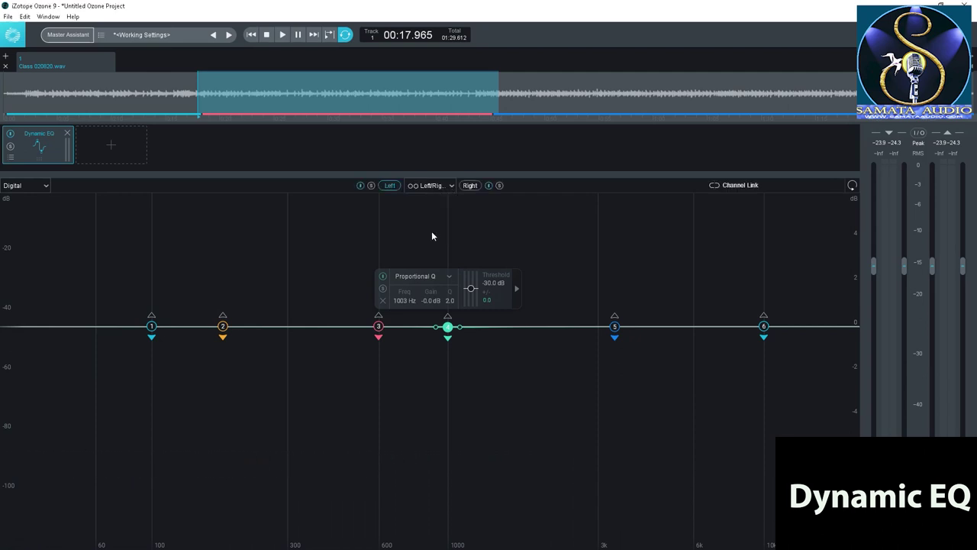
click(441, 189)
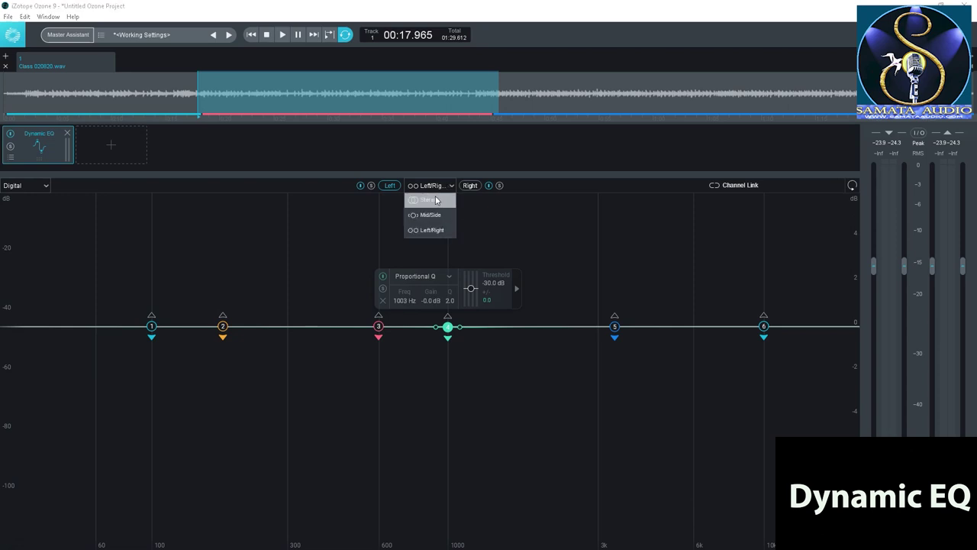
click(430, 202)
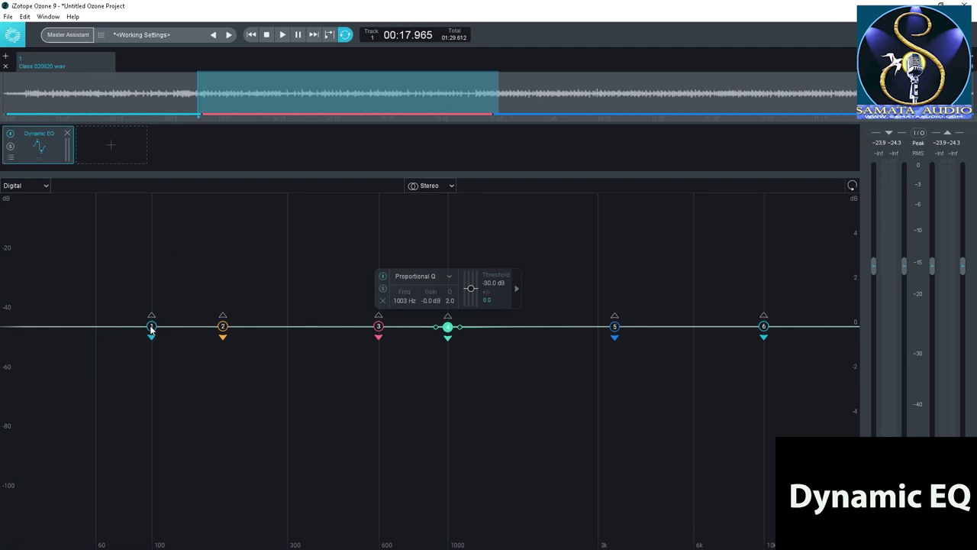
Move band 1 to about 61 Hz during loop playback, and raise its gain to about 1.7 dB with playback stopped.
key(space)
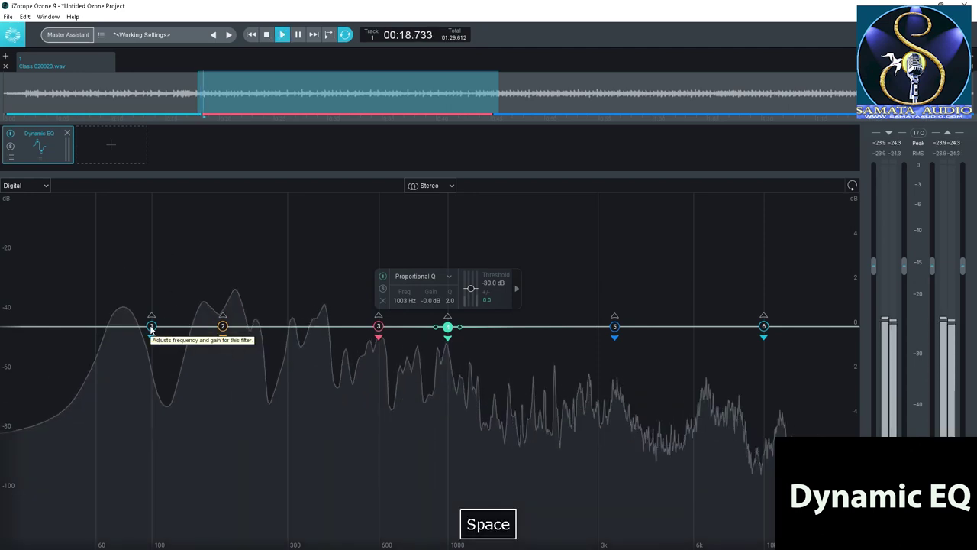
drag(151, 327, 97, 330)
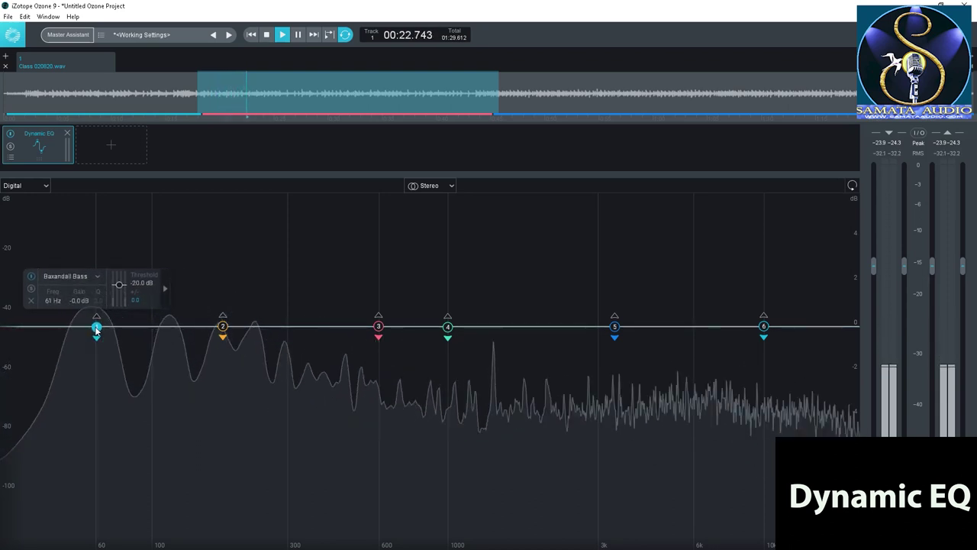
key(space)
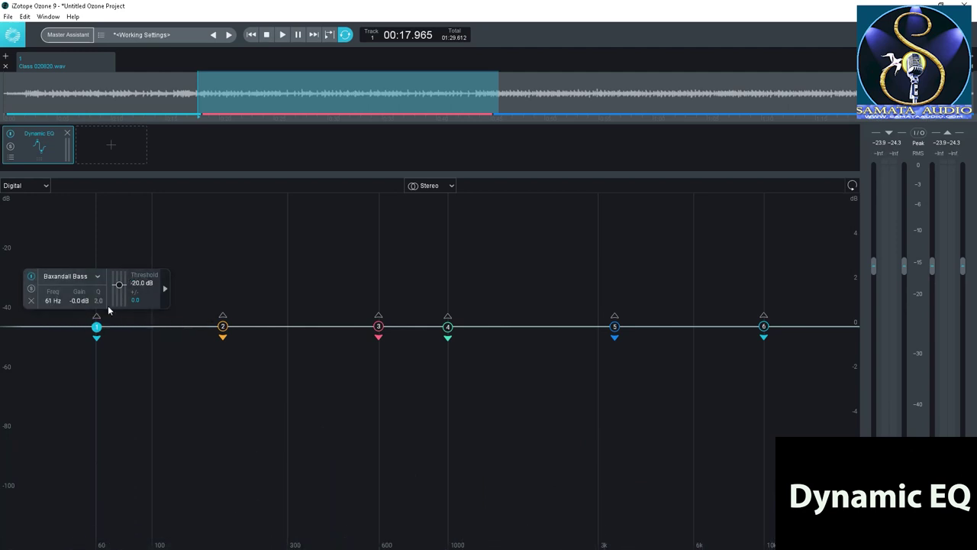
drag(96, 326, 96, 288)
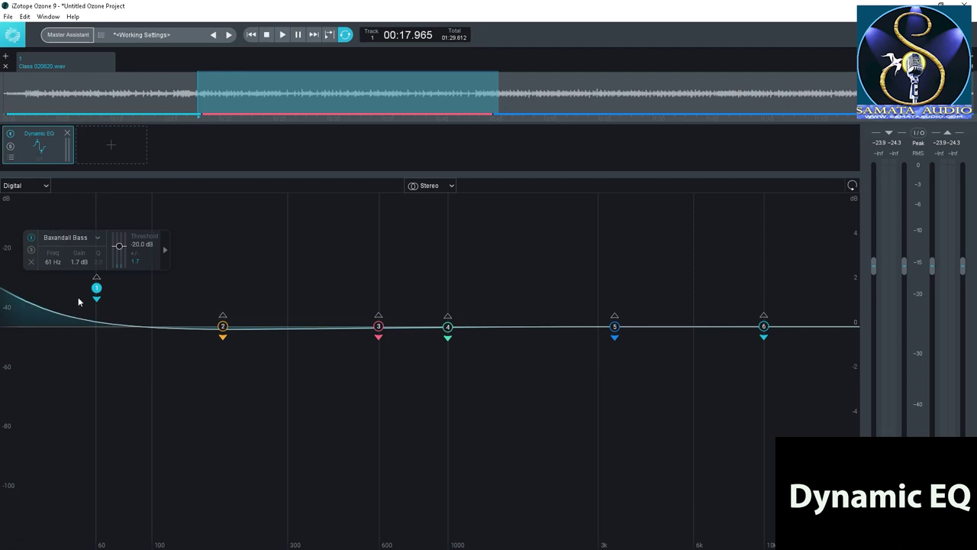
click(97, 238)
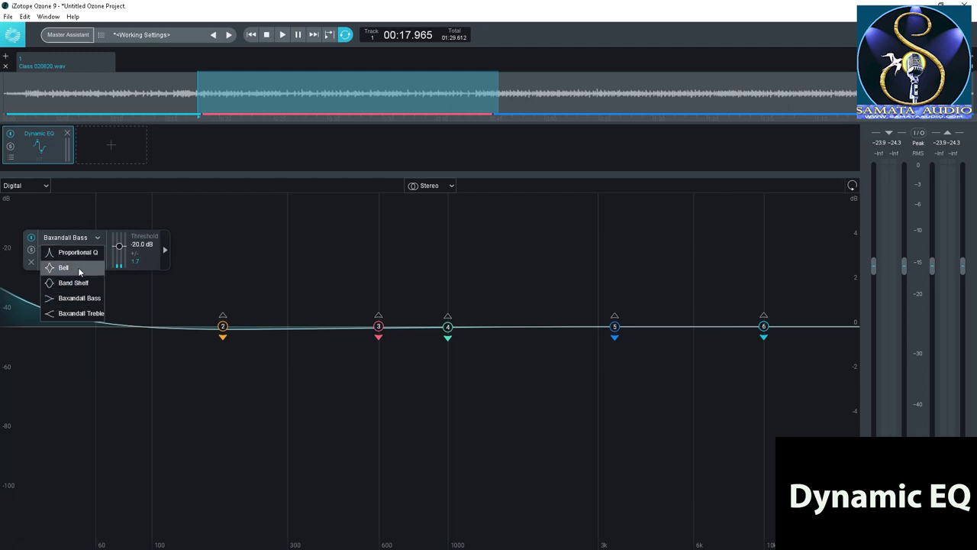
click(79, 271)
key(ctrl+z)
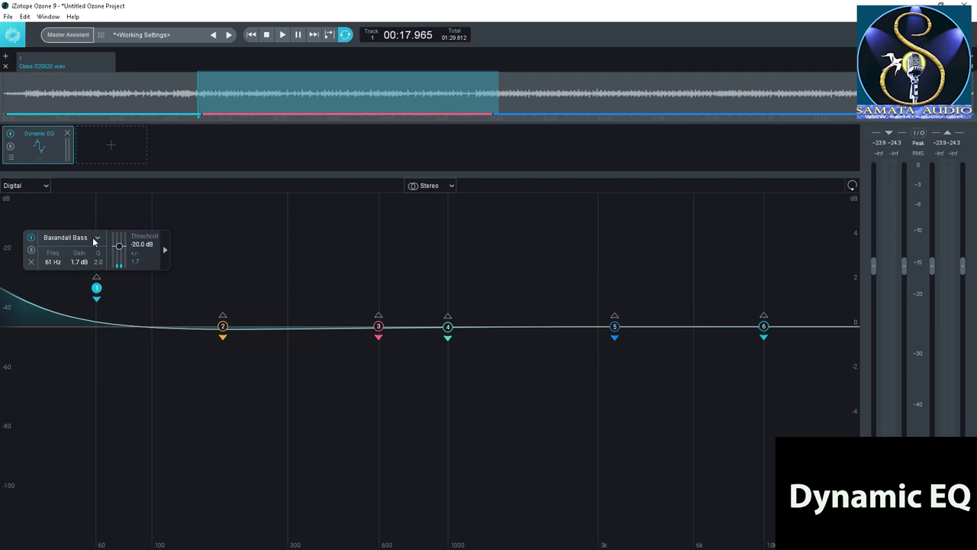
Set band 1's filter shape to Proportional Q and move it to about 57 Hz with about 3.8 dB gain during playback.
click(97, 239)
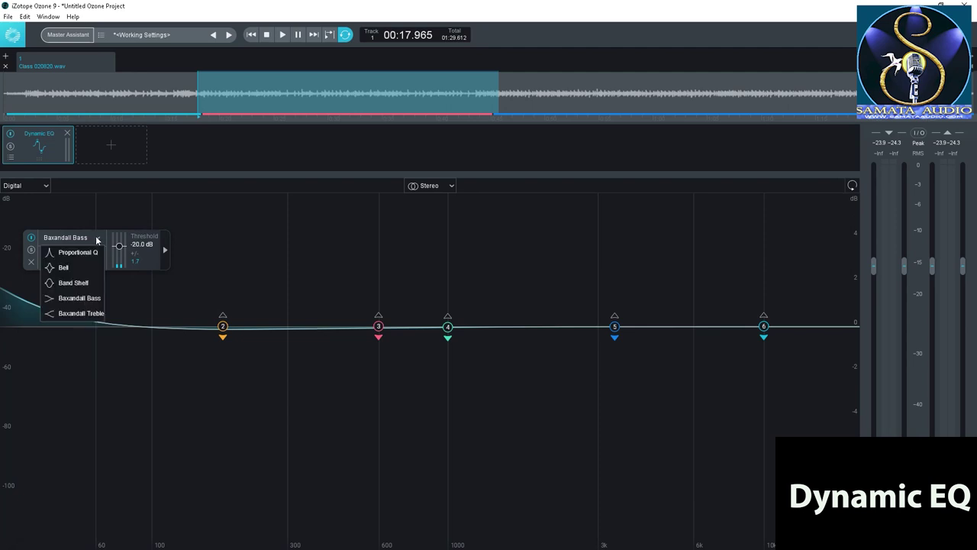
click(79, 252)
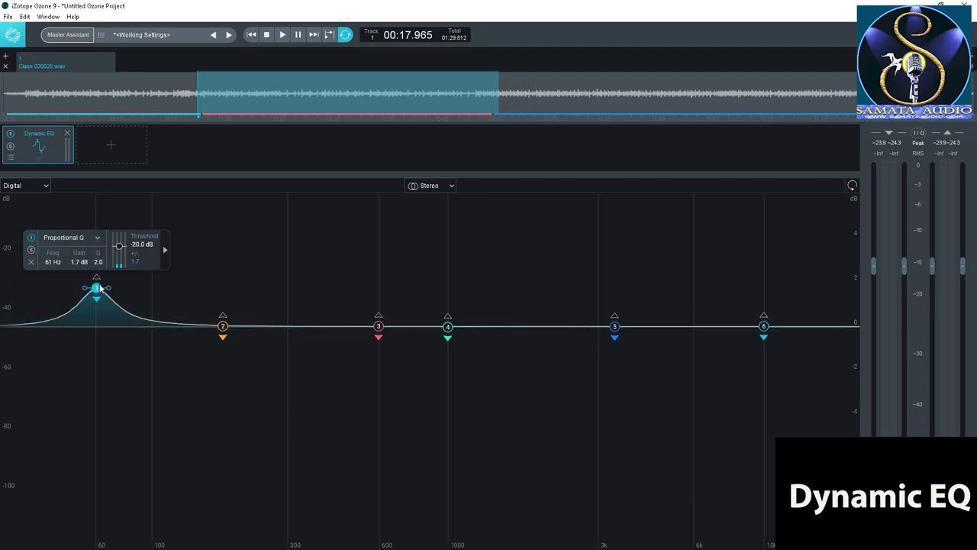
key(space)
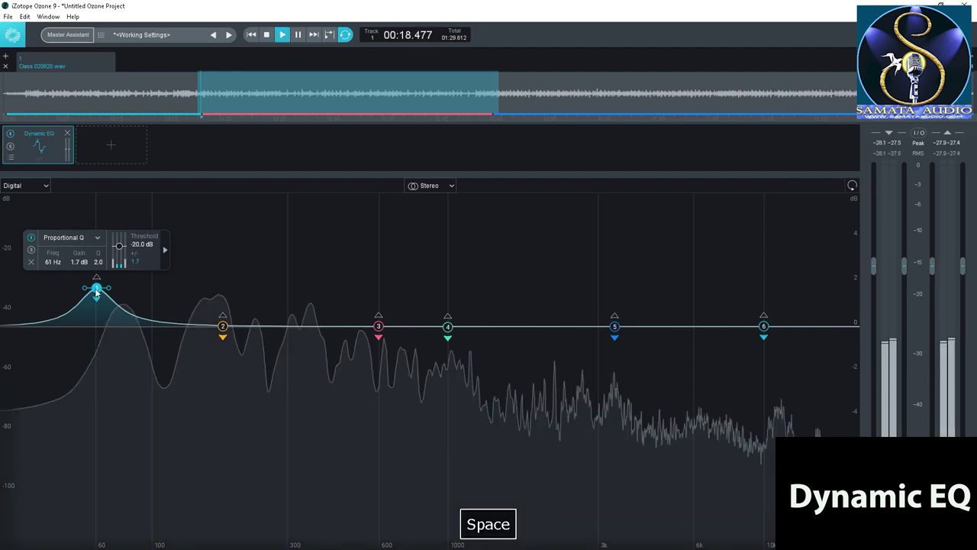
drag(96, 288, 88, 241)
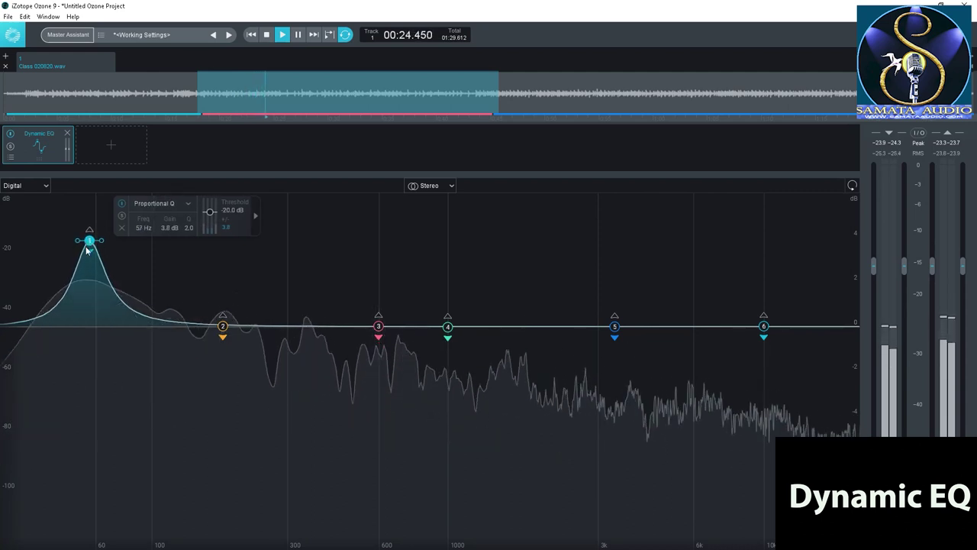
key(space)
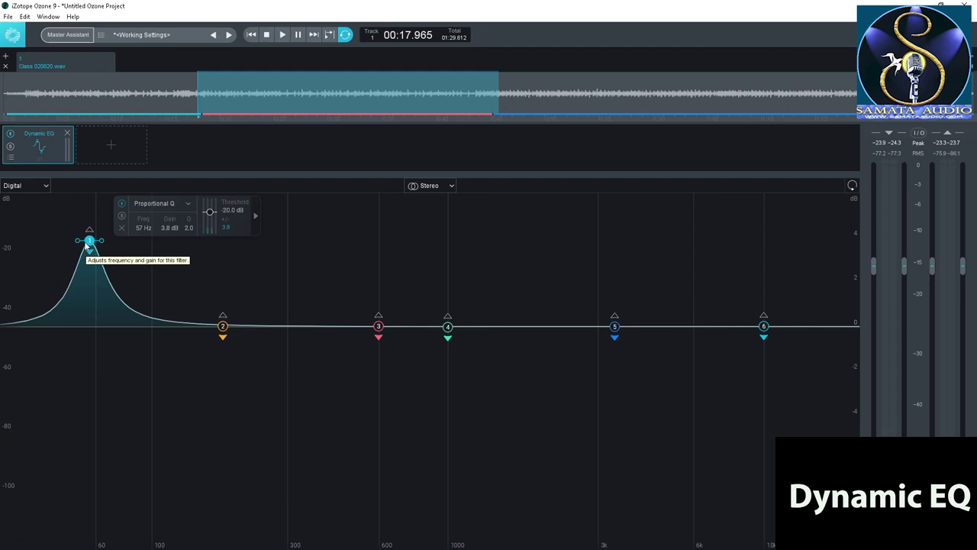
Widen band 1 by lowering its Q to 0.8 and audition the loop.
scroll(86, 244, down, 3)
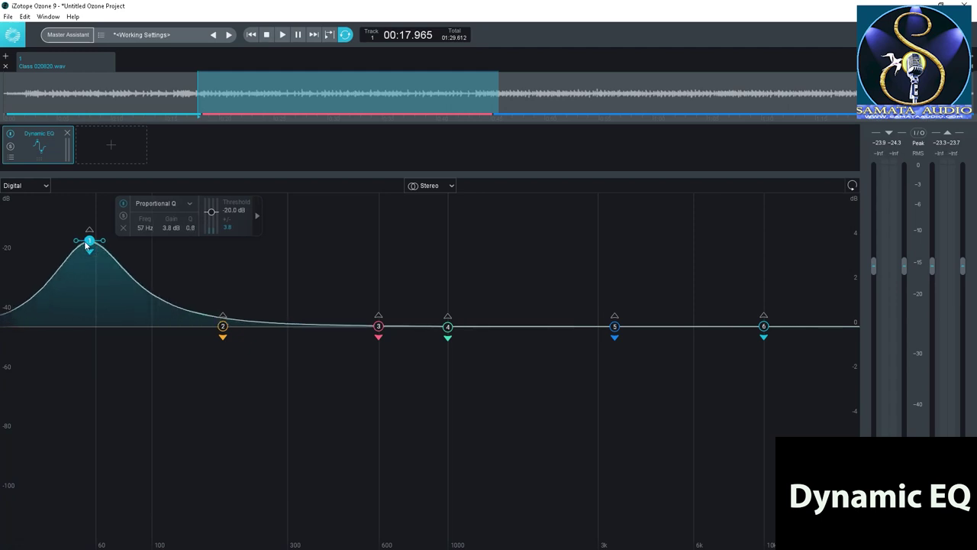
key(space)
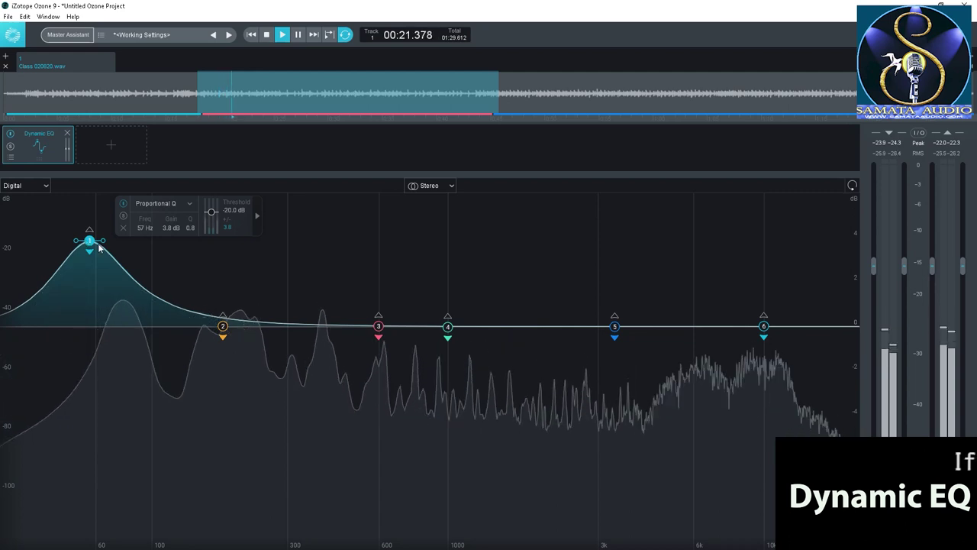
key(space)
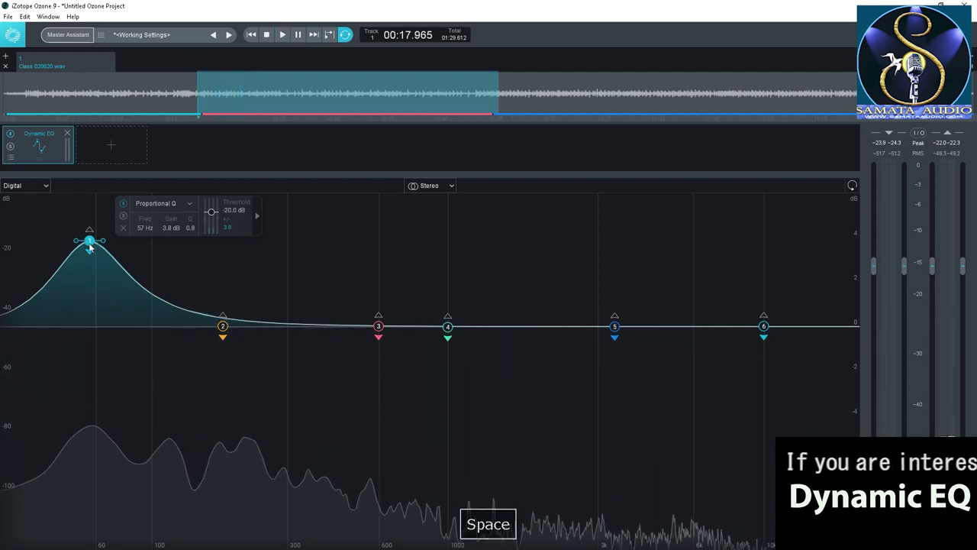
Shift band 1 to about 59 Hz with 3.9 dB gain, lower its threshold to -92.0 dB, and audition the loop.
drag(91, 242, 94, 241)
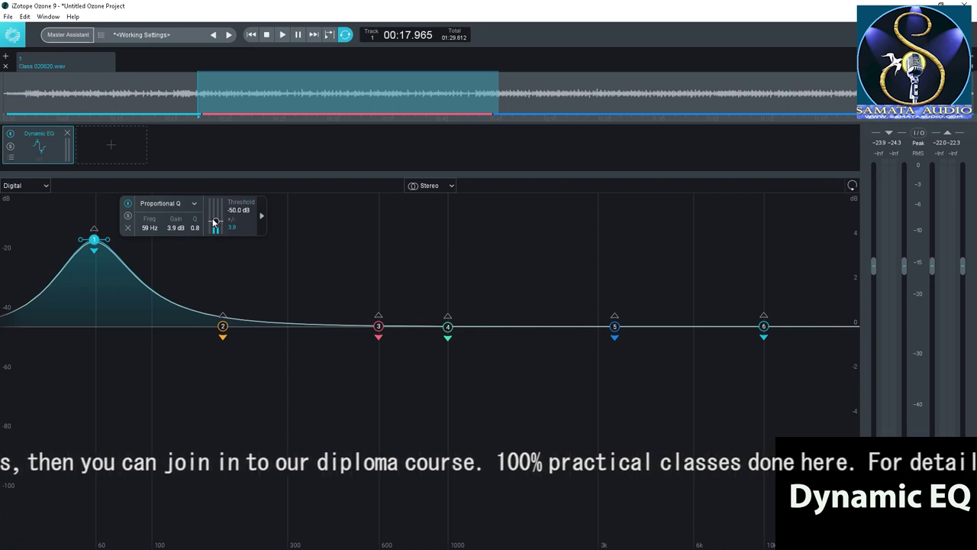
drag(216, 221, 213, 229)
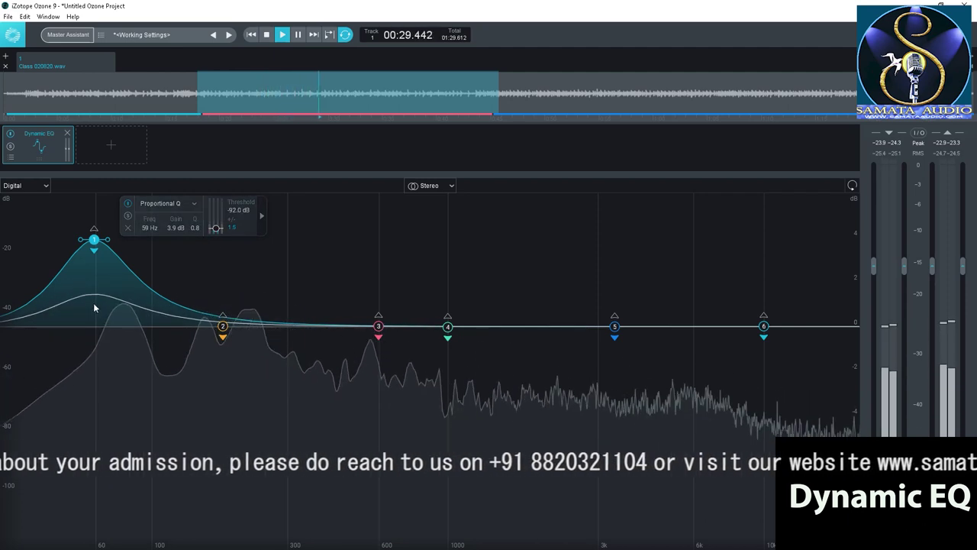
key(space)
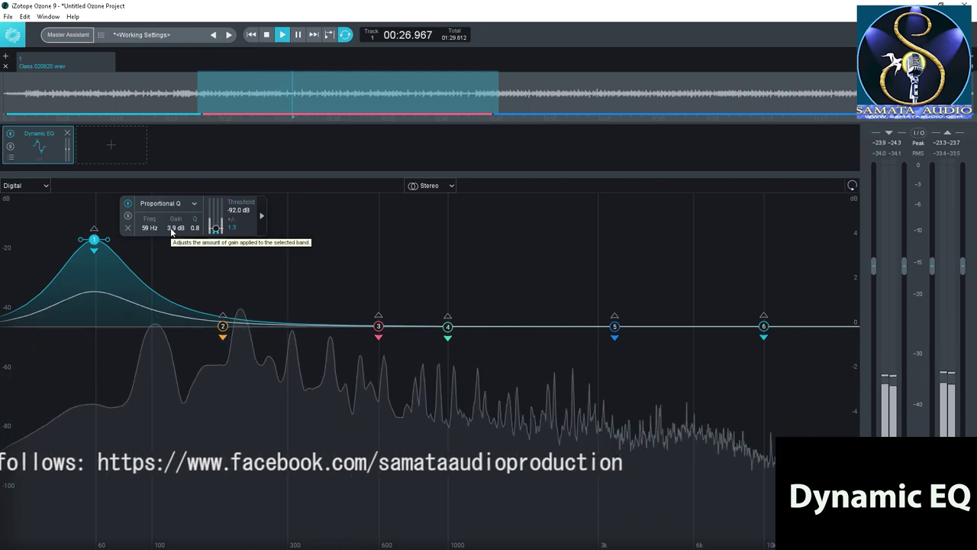
key(space)
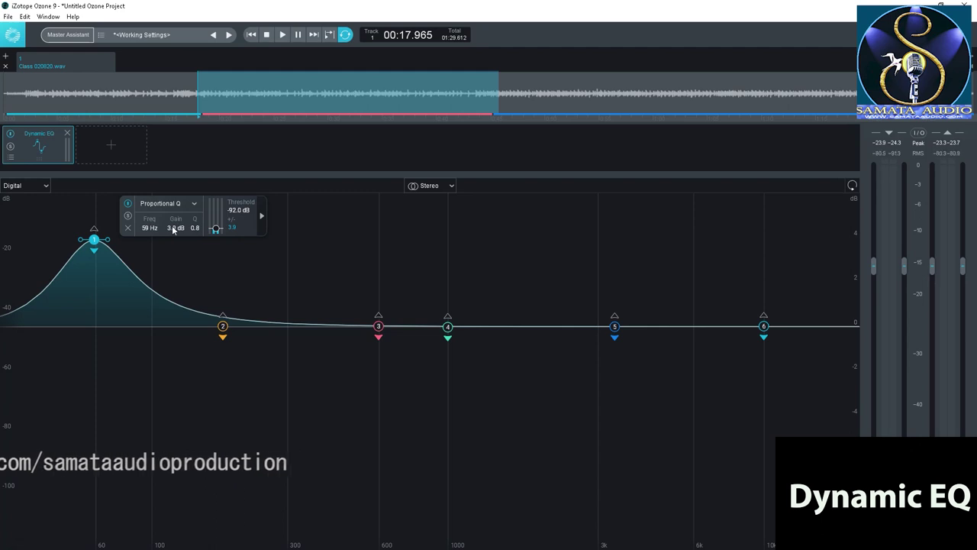
Move band 1 to about 60 Hz with 4.3 dB gain and audition the loop.
drag(94, 241, 96, 239)
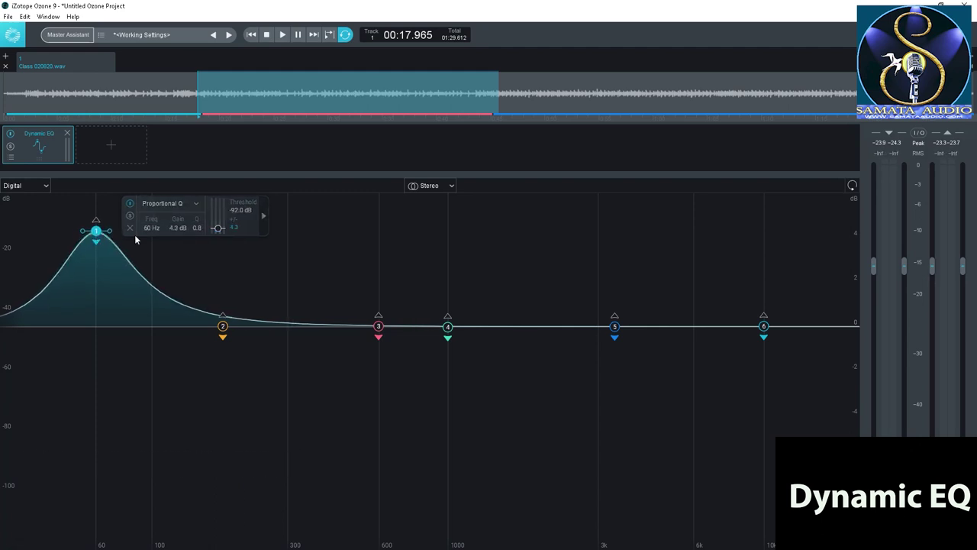
key(space)
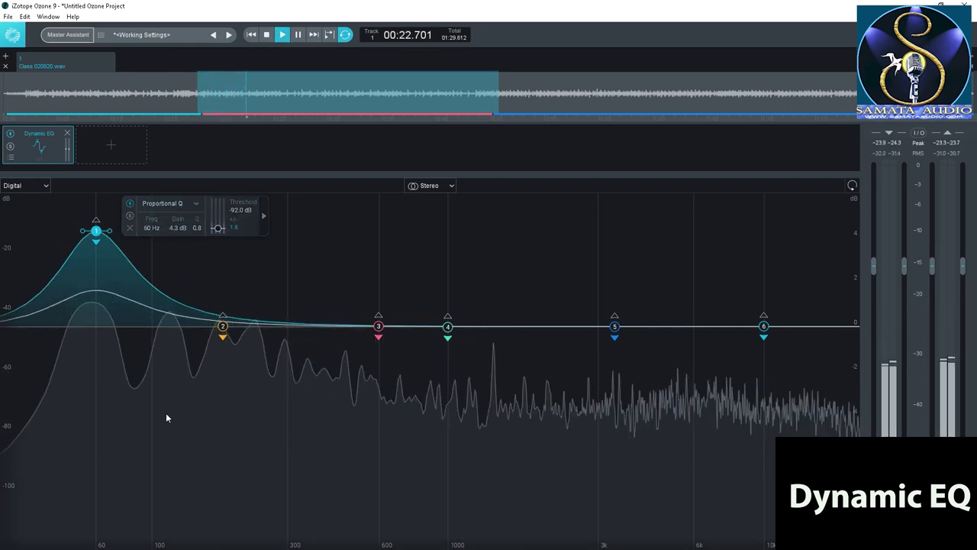
key(space)
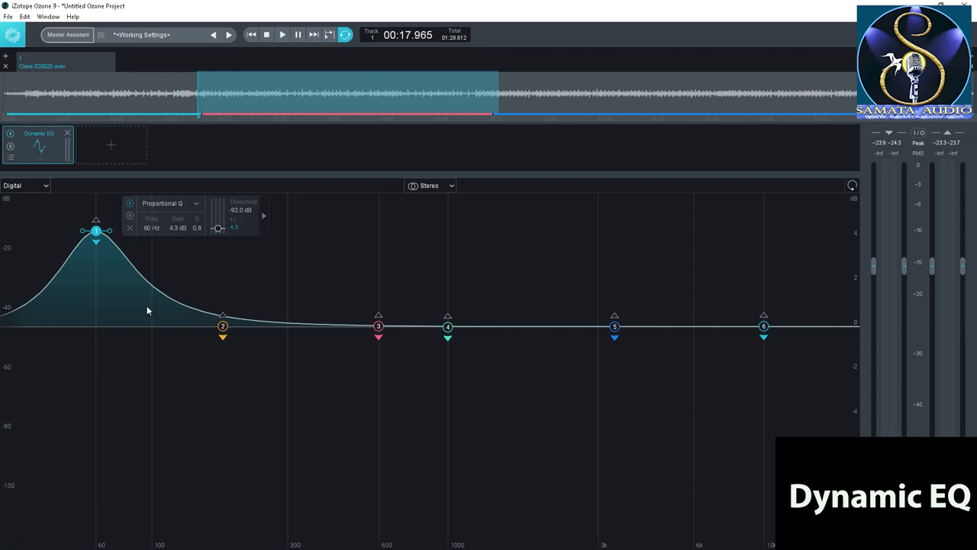
Solo band 1 during loop playback, shift it to about 61 Hz with 4.8 dB gain and Q 0.7, and end the solo.
click(131, 216)
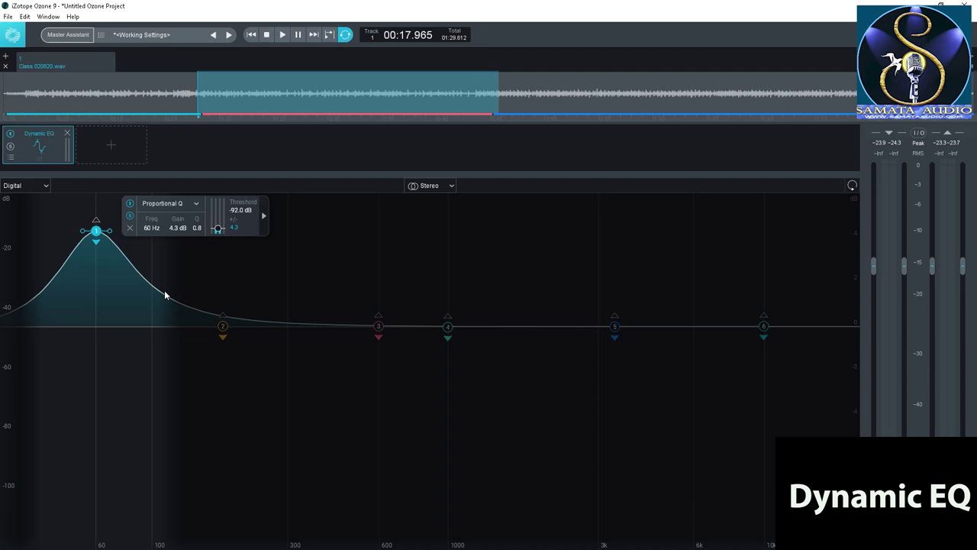
key(space)
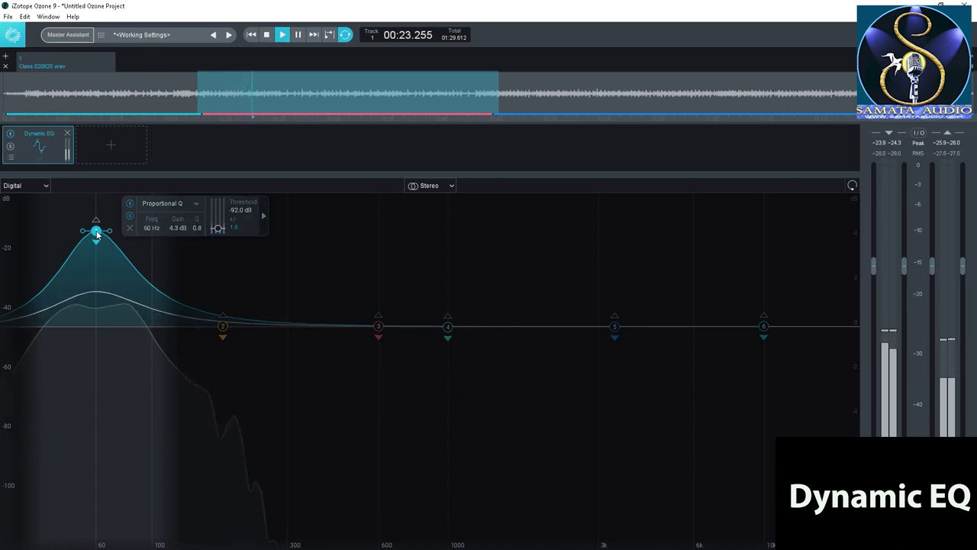
mouse_move(96, 232)
mouse_down()
mouse_move(77, 230)
mouse_move(92, 213)
mouse_move(97, 221)
mouse_up()
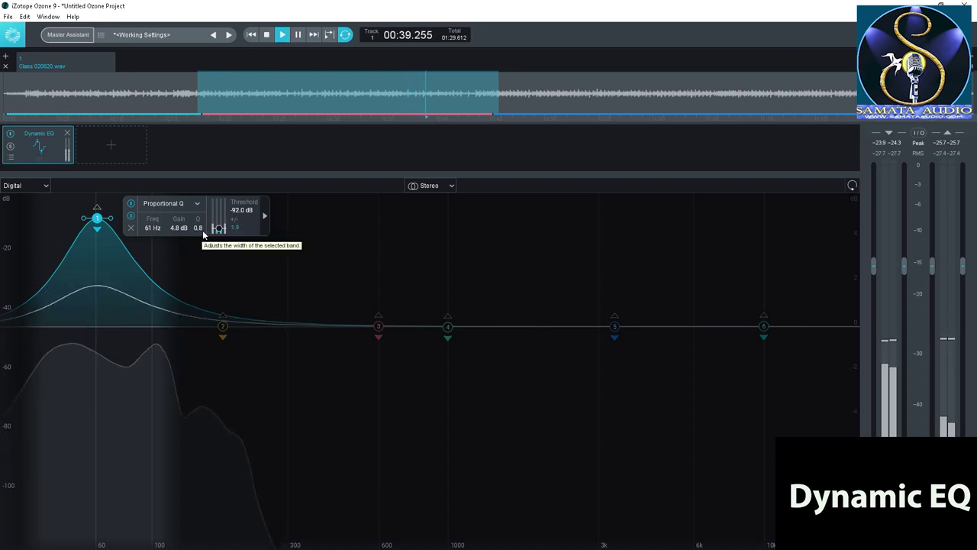
scroll(97, 219, down, 1)
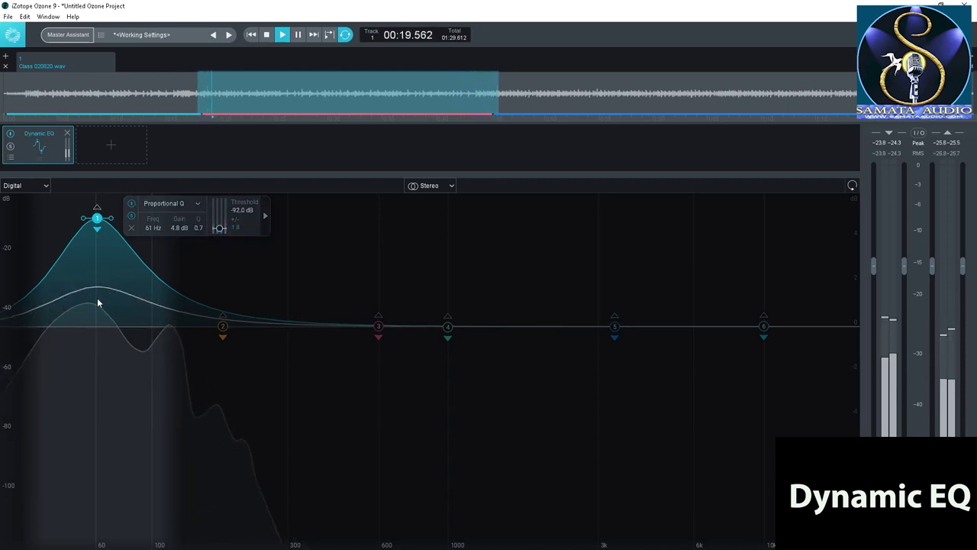
click(131, 216)
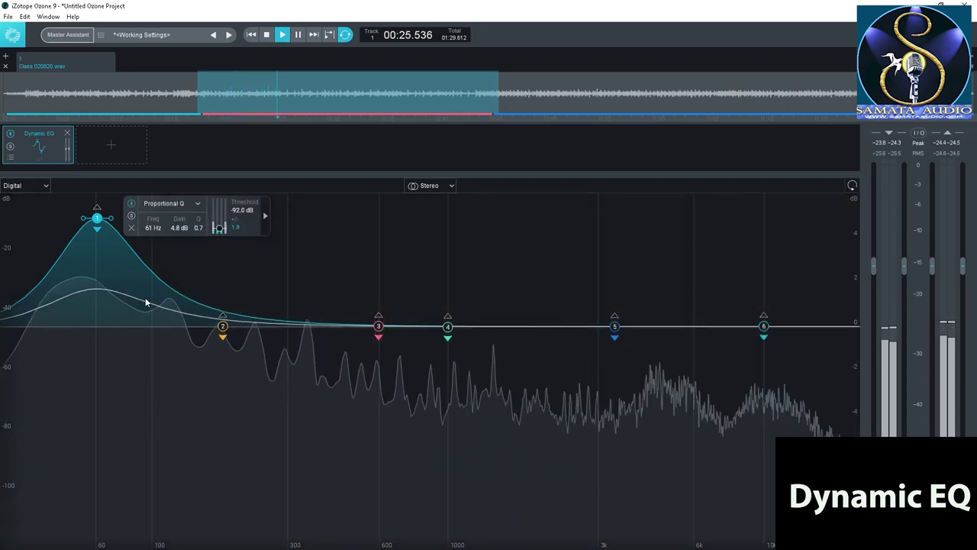
key(space)
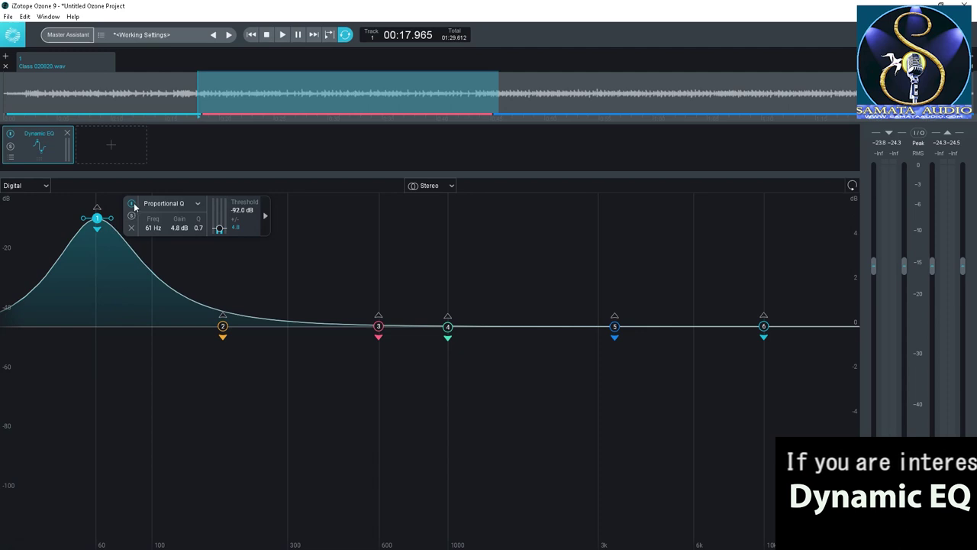
Bypass band 1 and solo band 2 while the loop plays.
click(132, 204)
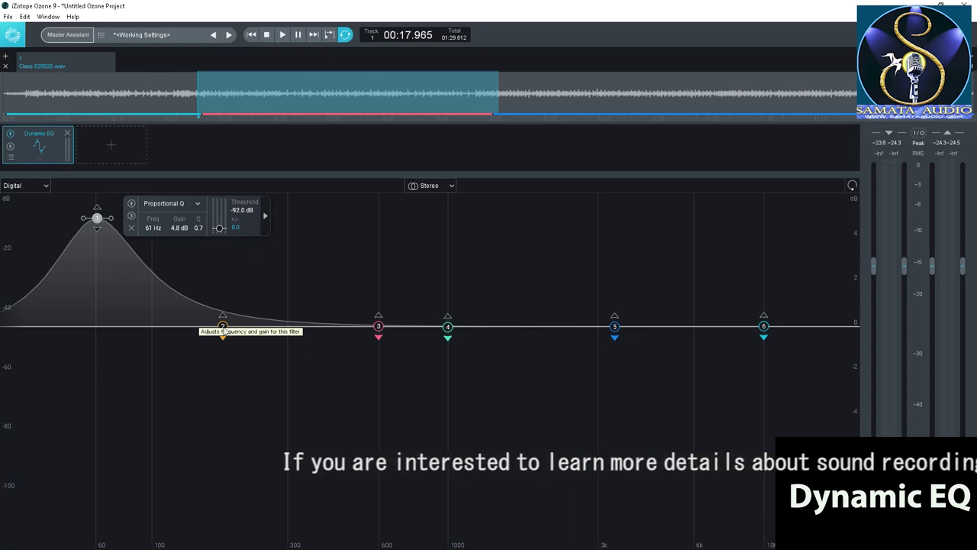
click(223, 327)
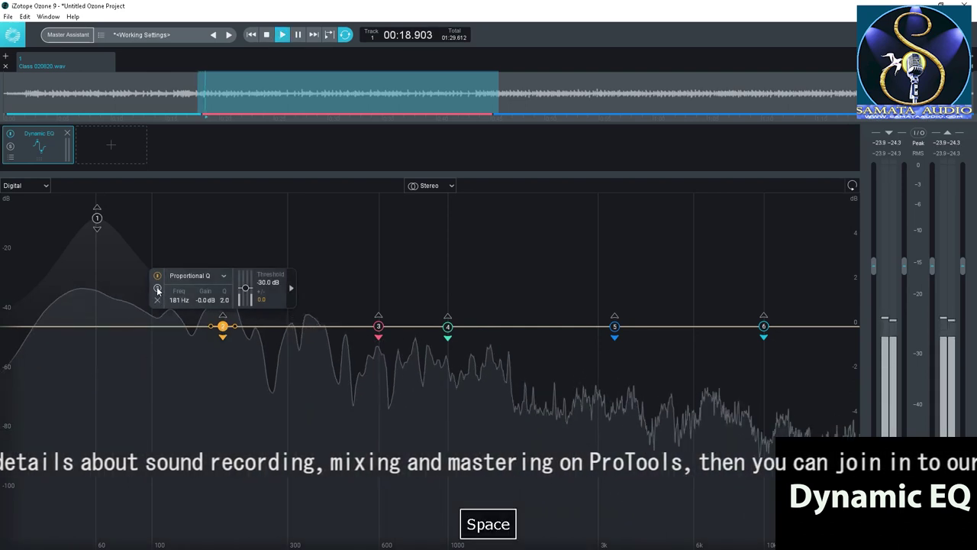
alt+click(223, 327)
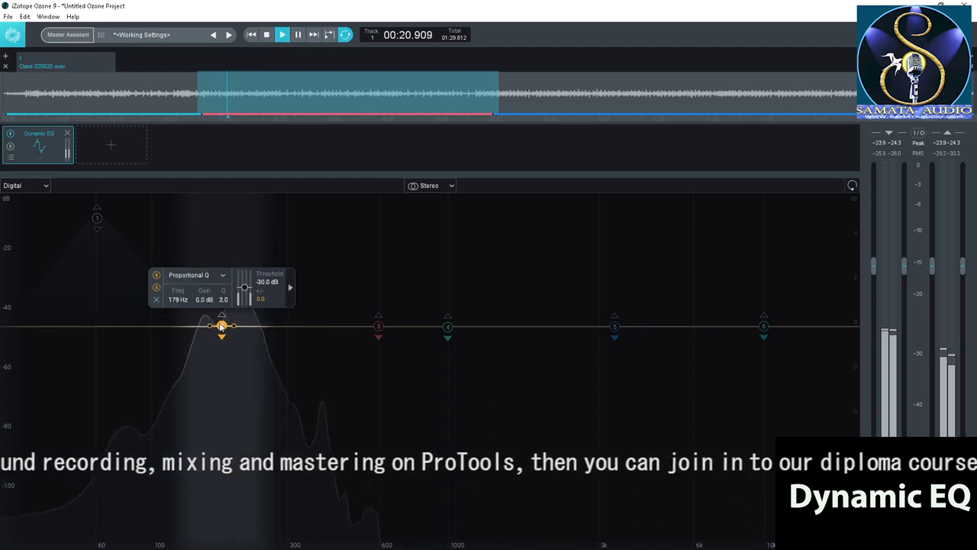
Try a 2.5 dB boost at about 202 Hz on band 2, and replace it with a -2.4 dB cut at about 187 Hz, Q 1.0.
drag(221, 327, 236, 273)
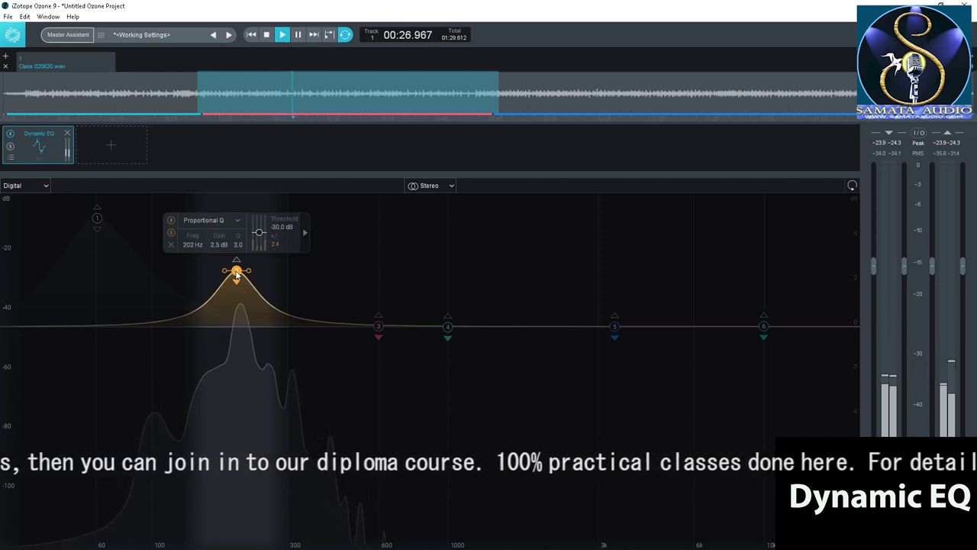
key(space)
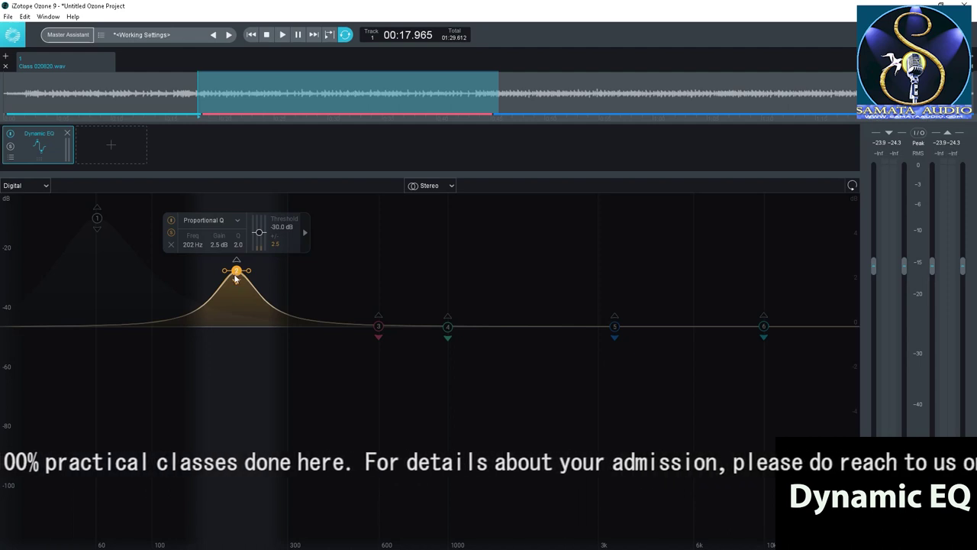
drag(237, 274, 228, 381)
key(space)
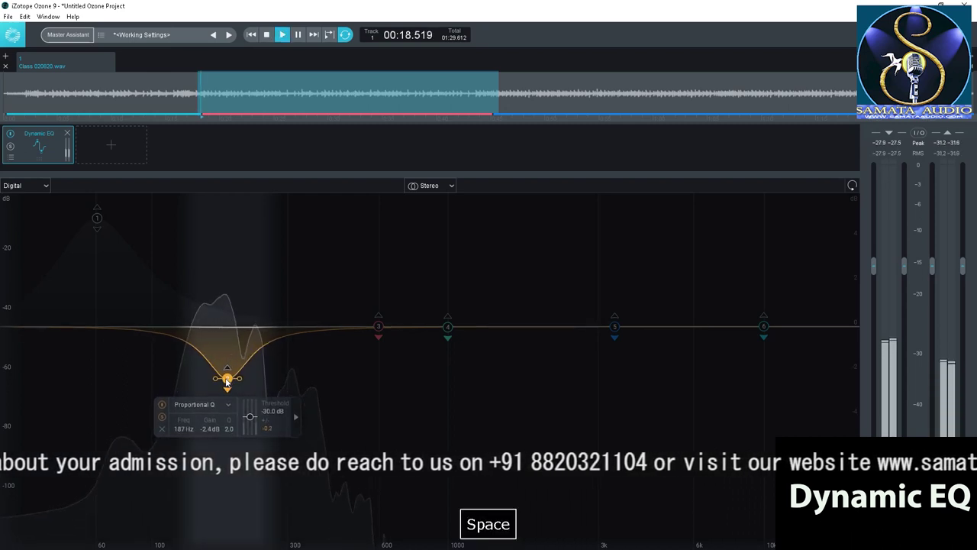
scroll(226, 379, down, 5)
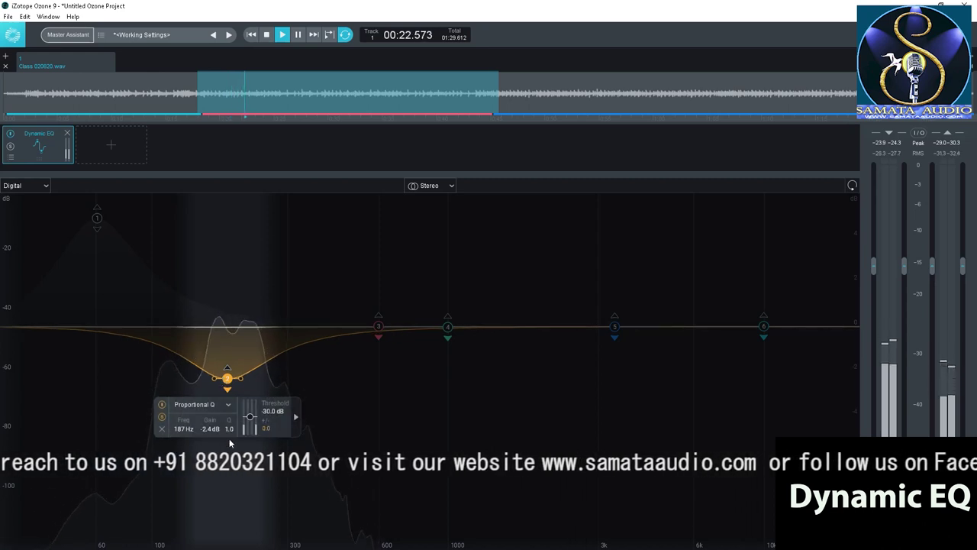
key(space)
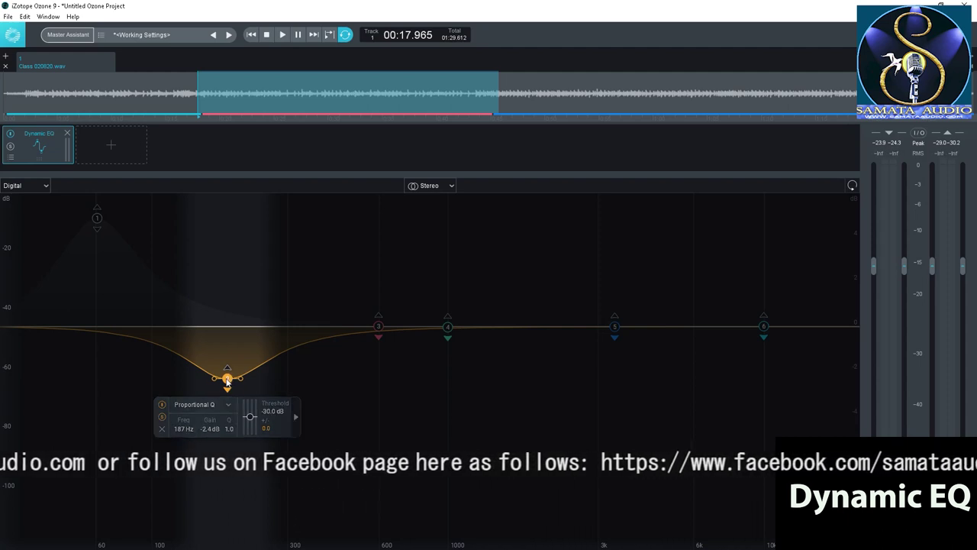
Move band 2 to about 181 Hz with -2.6 dB gain and set its threshold to -80.1 dB while auditioning the loop.
key(space)
mouse_move(228, 381)
mouse_down()
mouse_move(240, 385)
mouse_move(223, 389)
mouse_up()
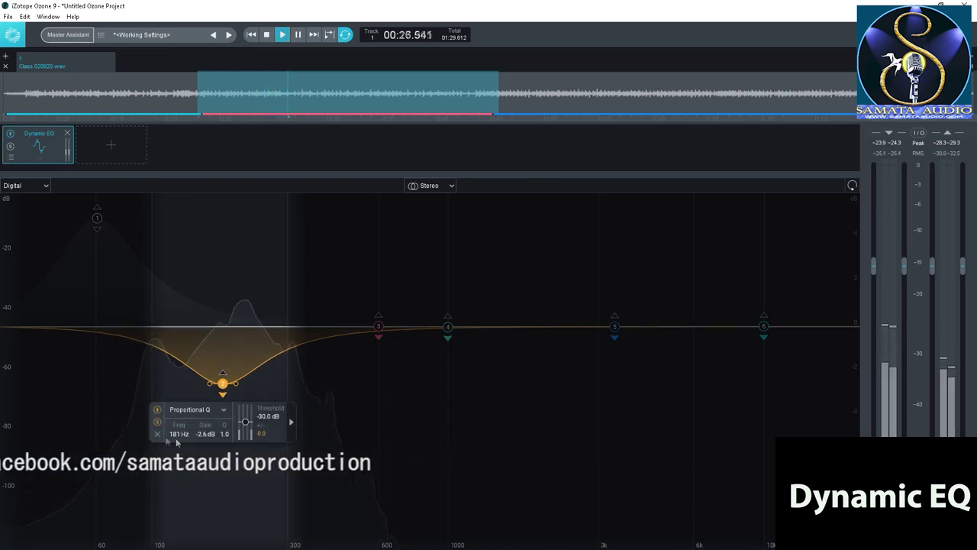
key(space)
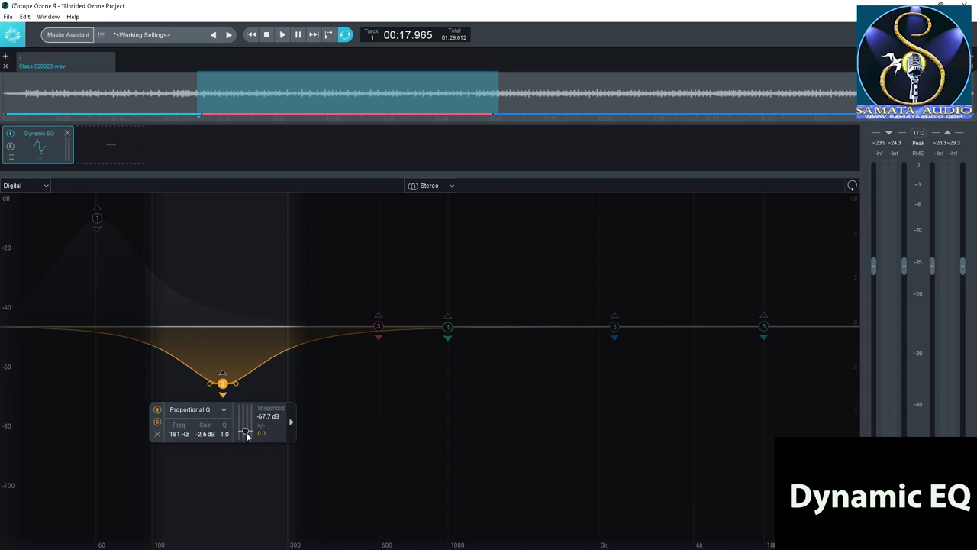
key(space)
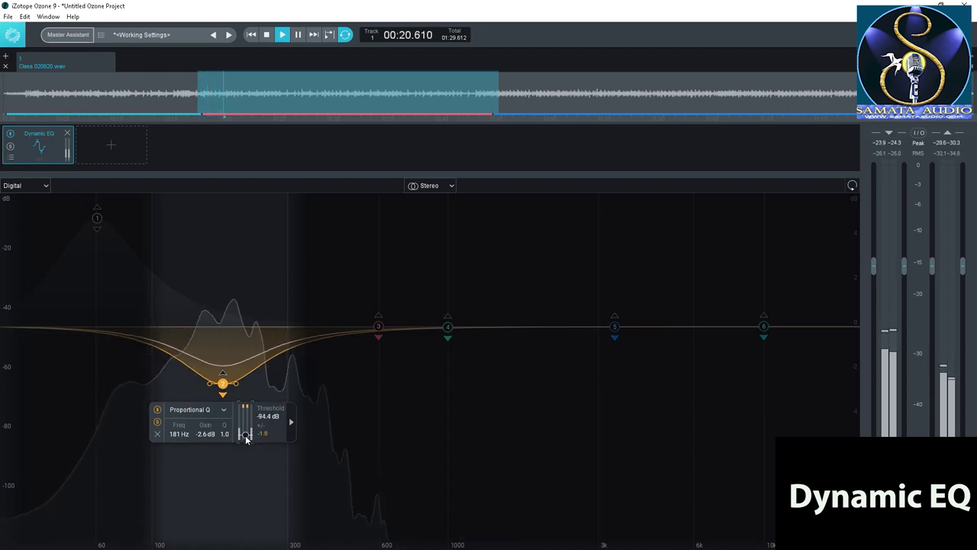
scroll(246, 437, up, 5)
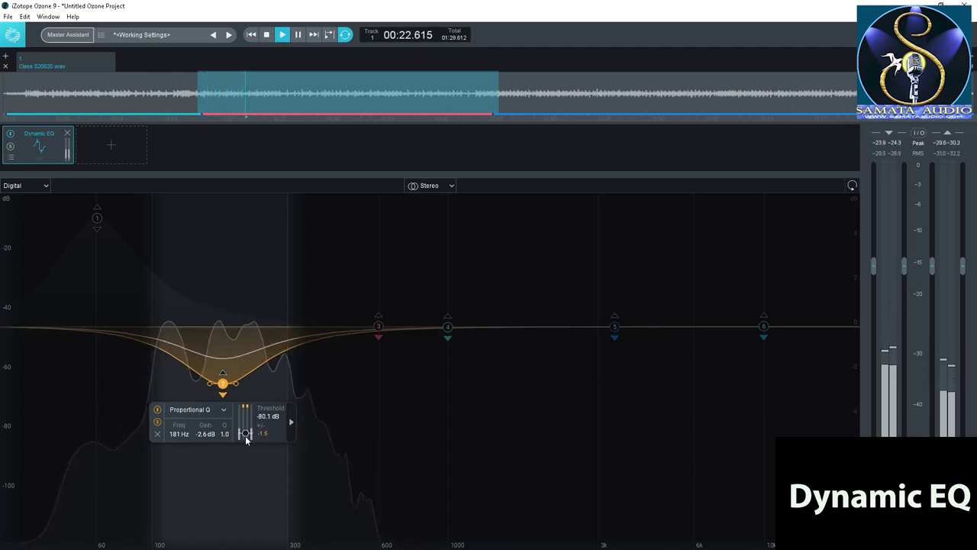
key(space)
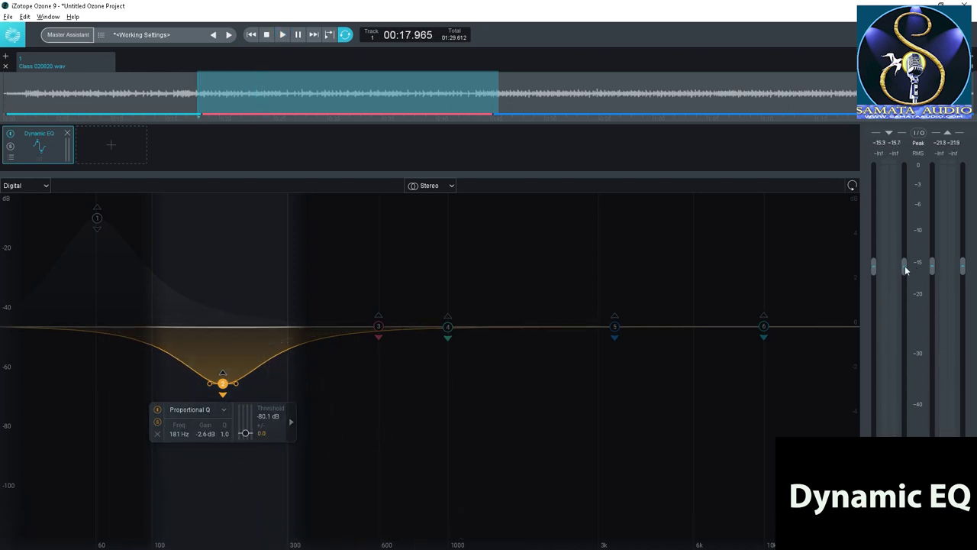
Audition the loop with a temporarily raised output gain, and return the output gain to its original level.
key(space)
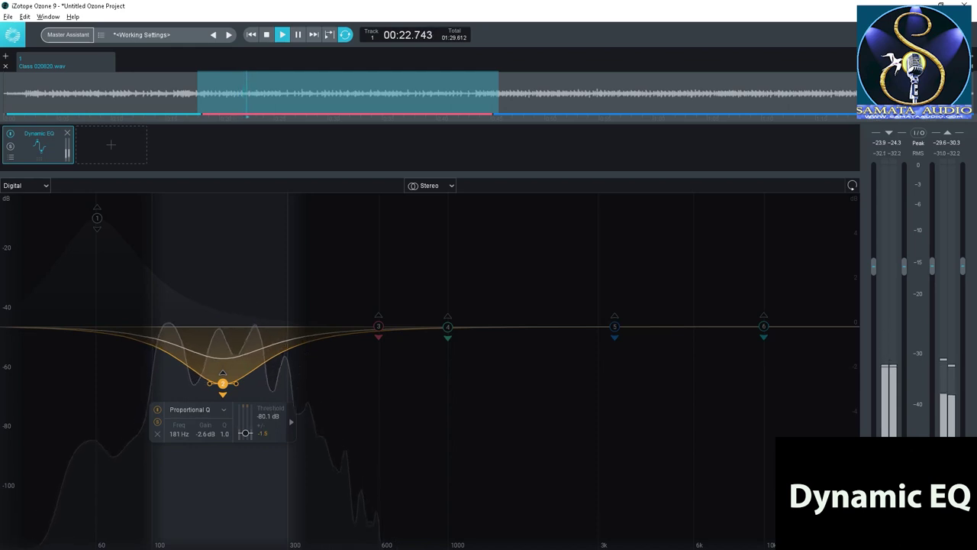
key(space)
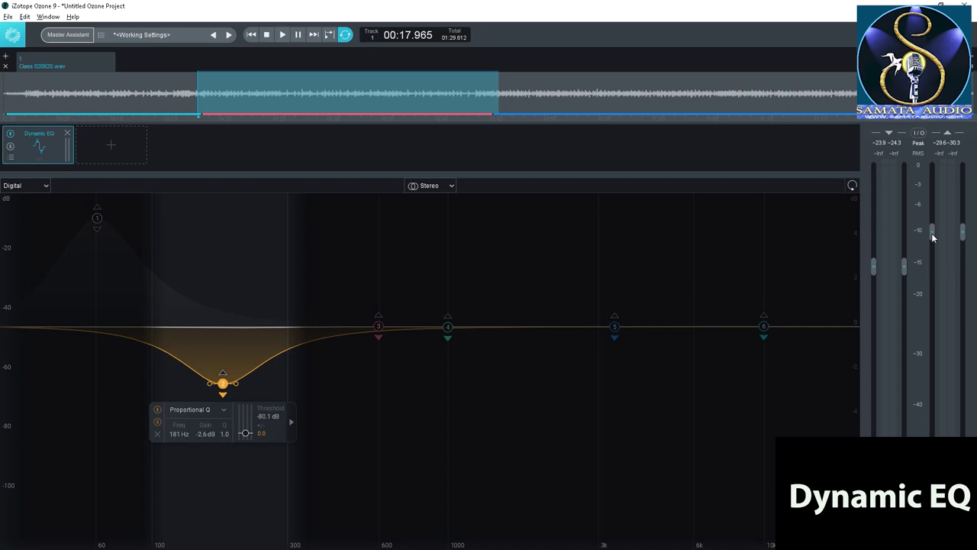
key(space)
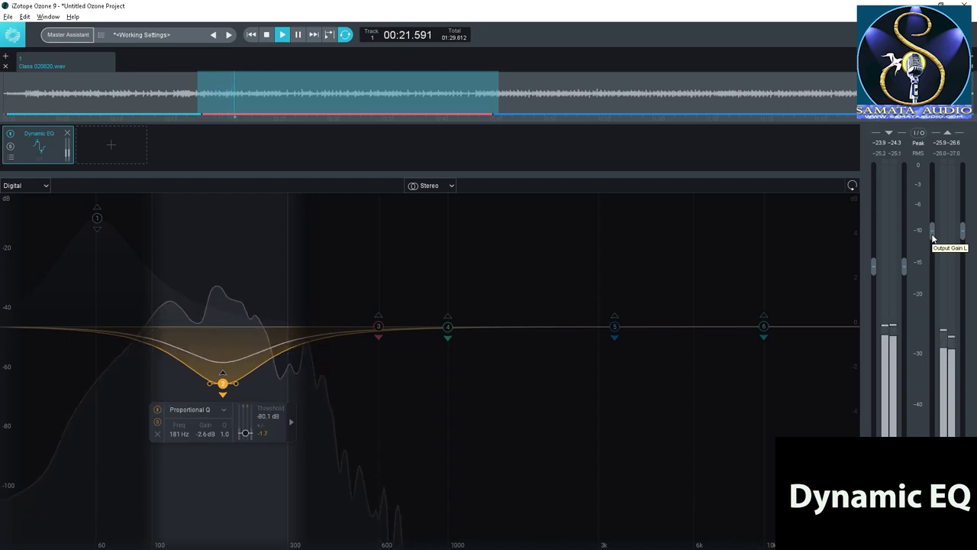
drag(932, 237, 930, 271)
key(space)
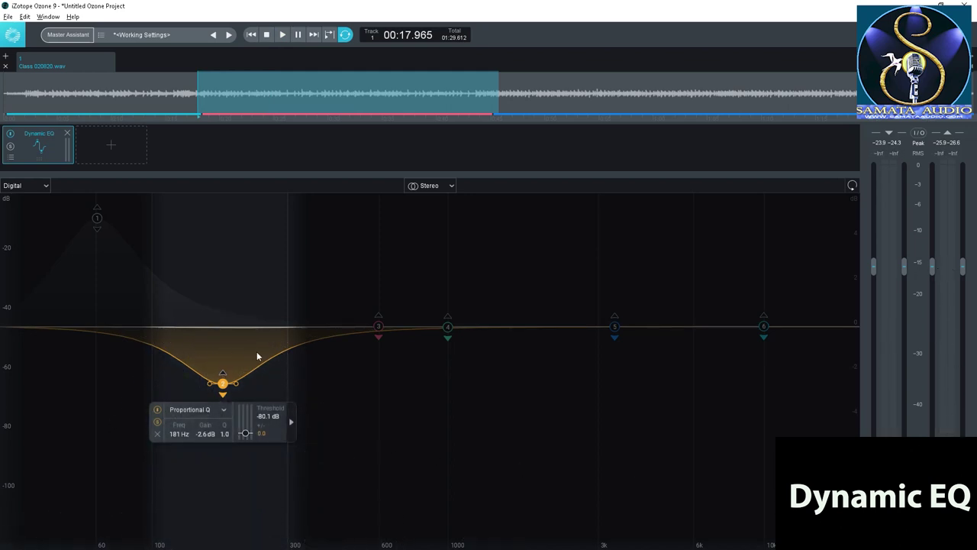
Set band 2's threshold to -87.0 dB while auditioning the loop, and turn off its solo.
key(space)
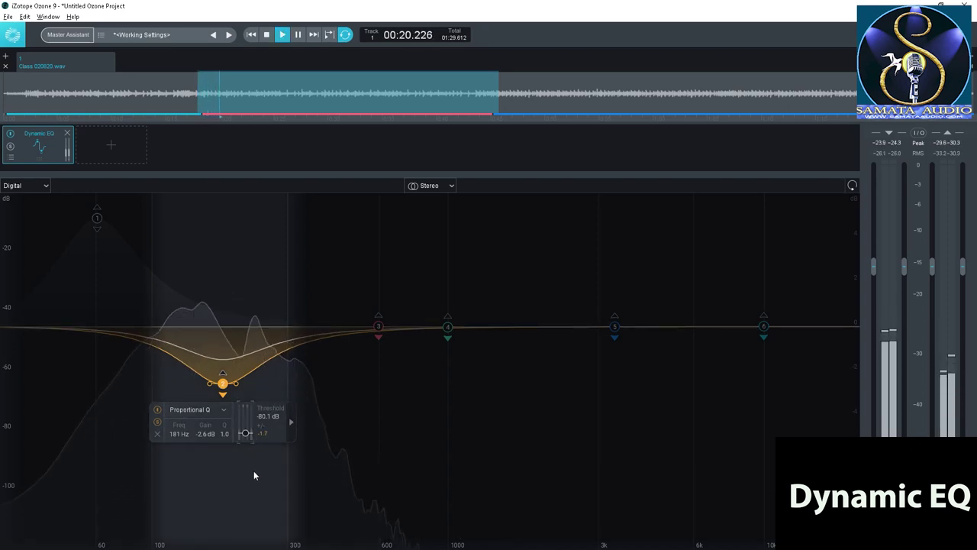
scroll(245, 433, up, 3)
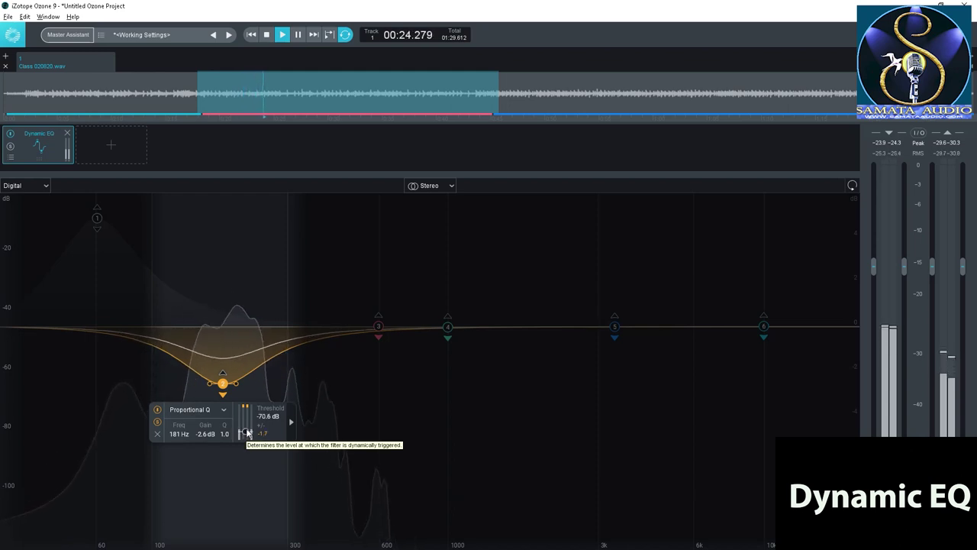
scroll(246, 433, down, 3)
scroll(246, 433, down, 6)
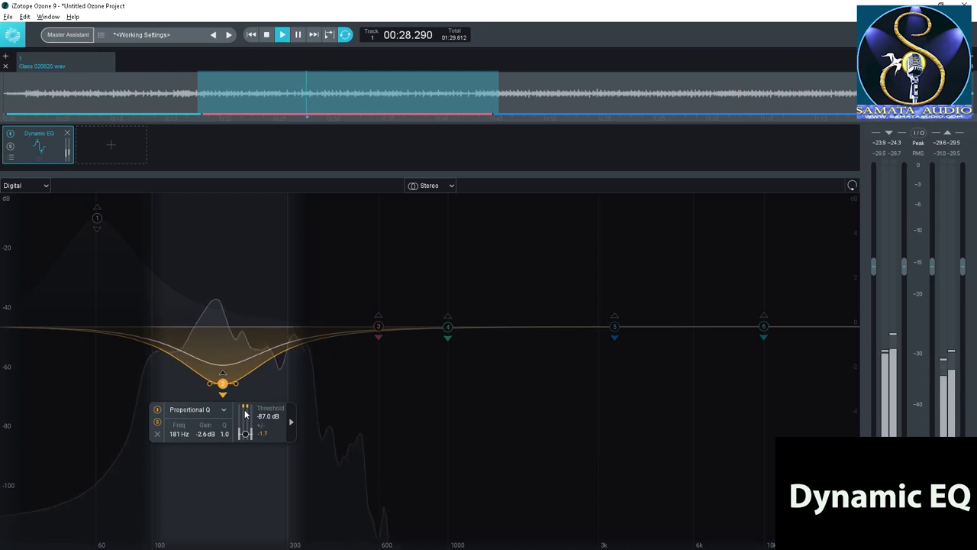
key(space)
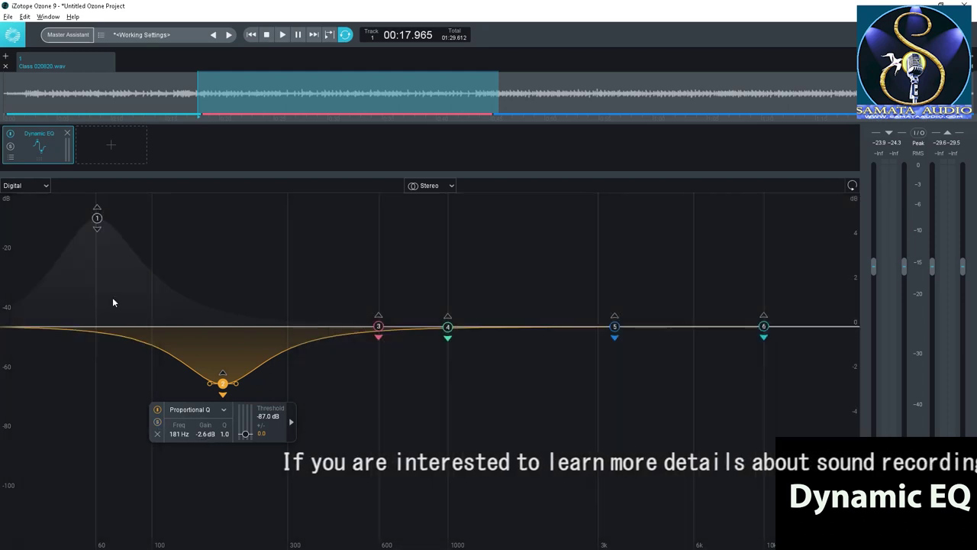
Re-enable band 1 and audition the loop with bands 1 and 2 both active.
click(96, 220)
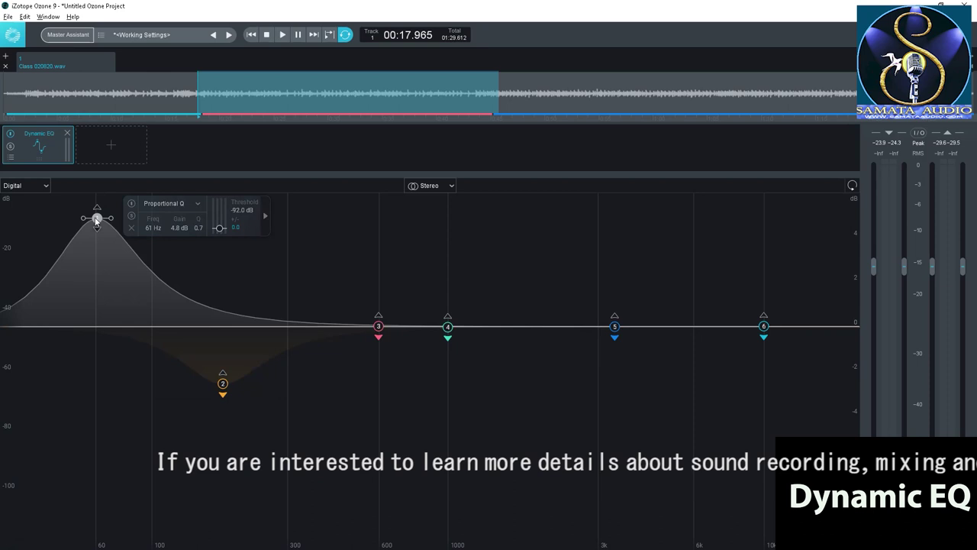
click(132, 205)
key(space)
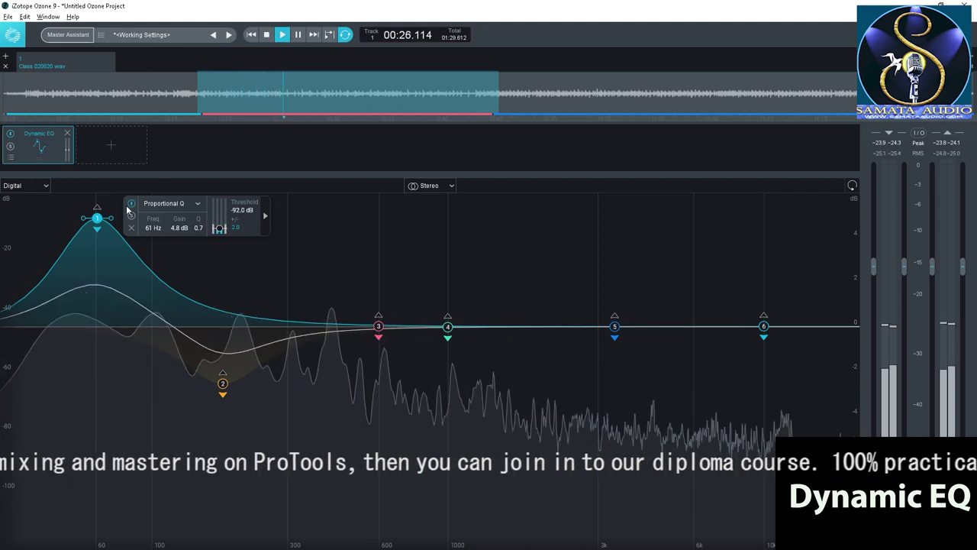
Bypass the Dynamic EQ module to compare the unprocessed loop, and re-enable the module.
click(11, 135)
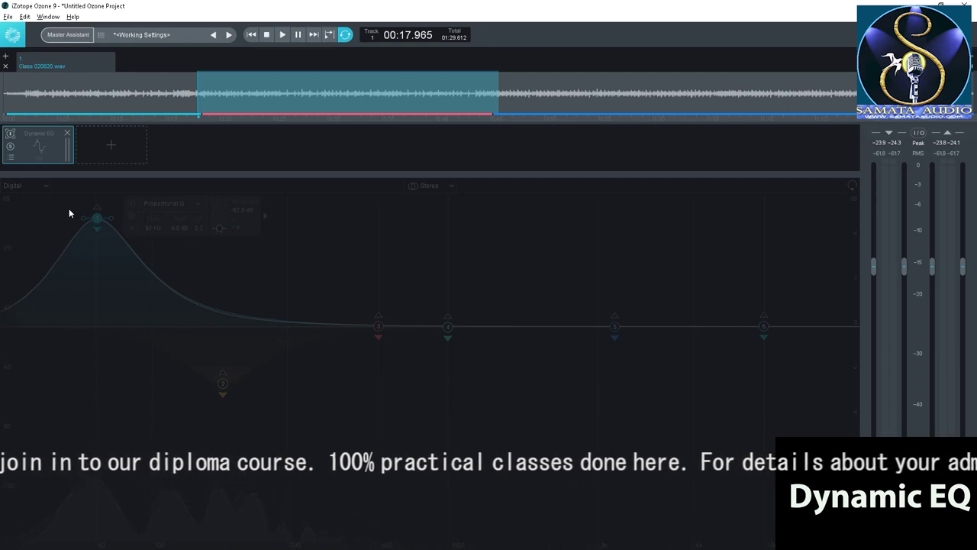
key(space)
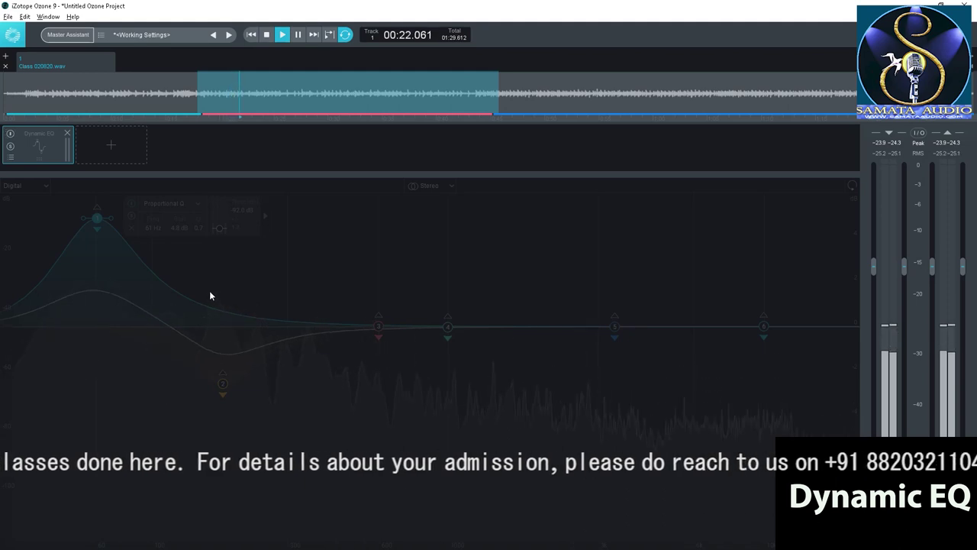
click(11, 134)
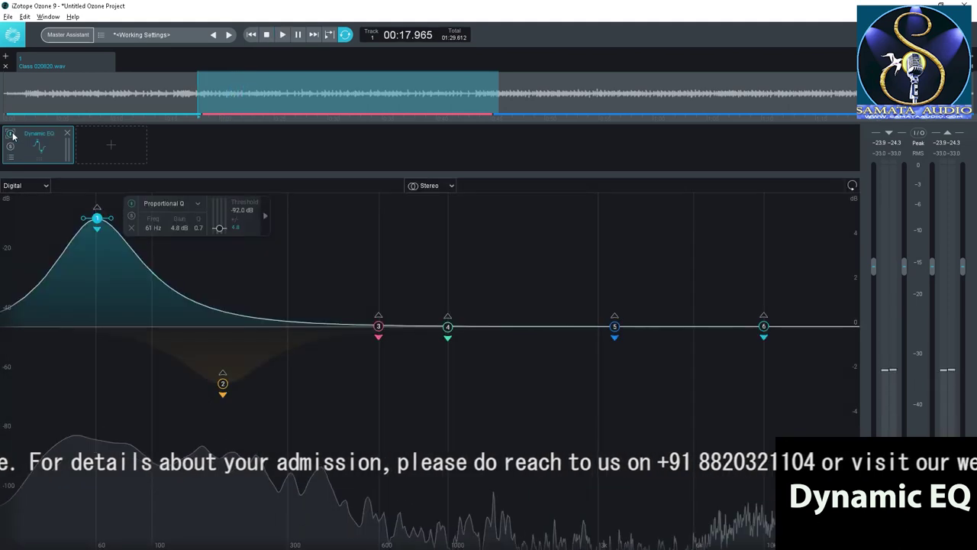
Audition the loop with the Dynamic EQ module active.
key(space)
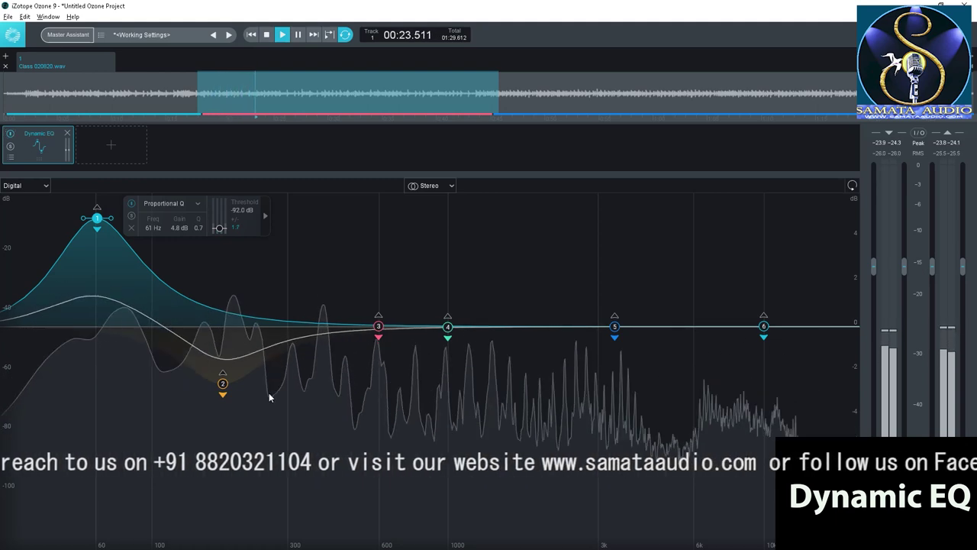
key(space)
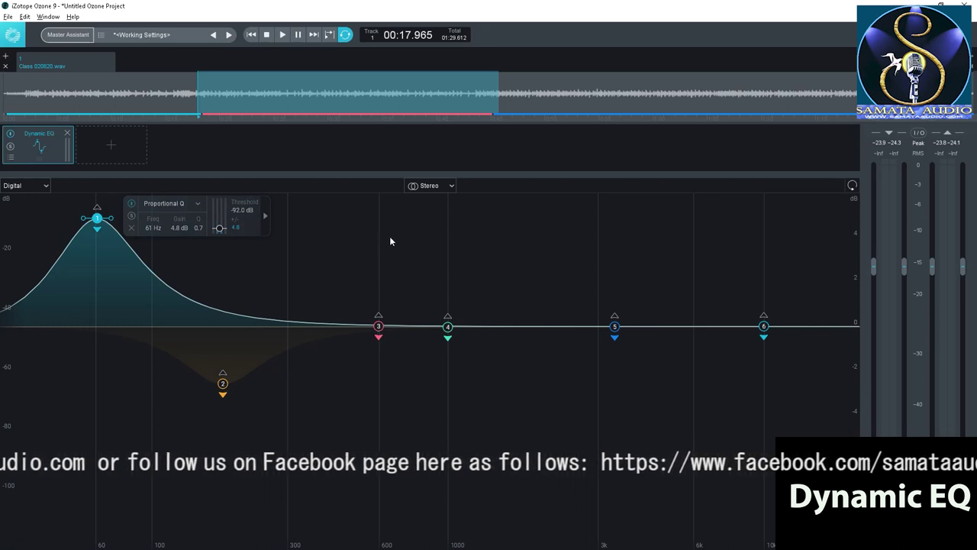
Solo band 3 and shape it during loop playback into a 0.9 dB boost at 546 Hz with a Q of 0.1.
click(378, 327)
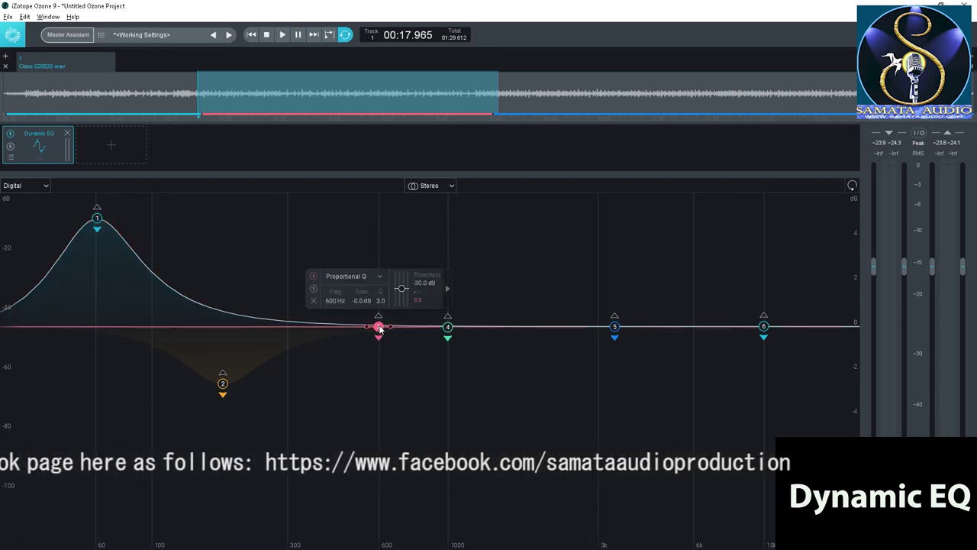
key(space)
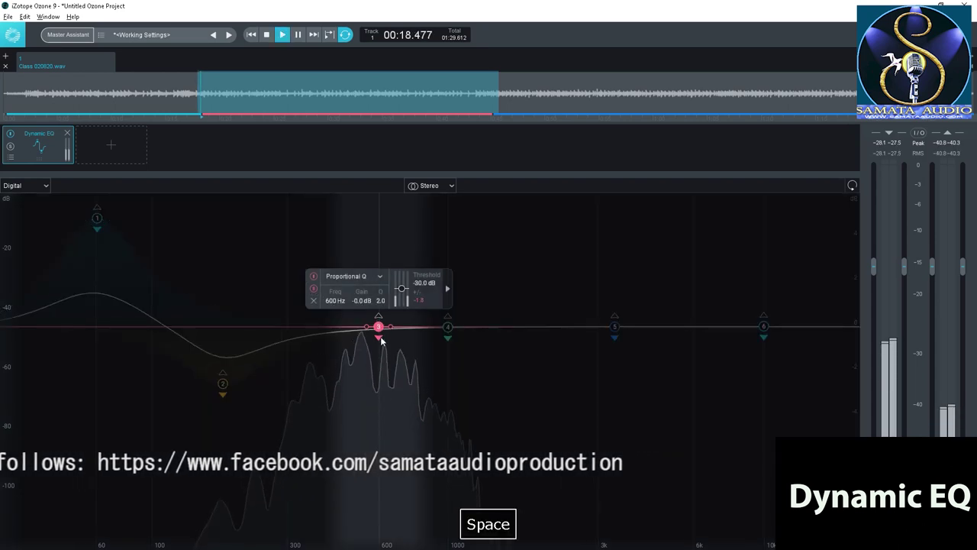
scroll(378, 327, down, 10)
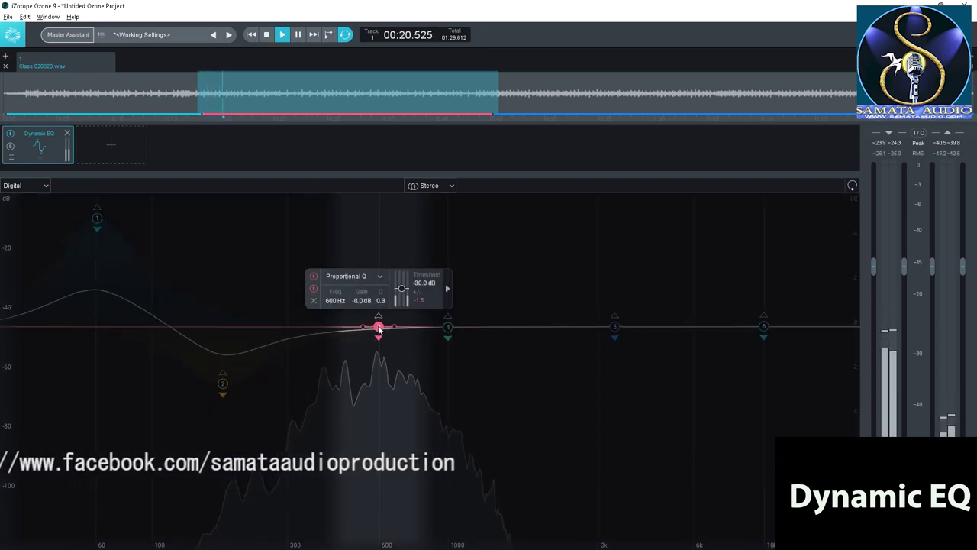
scroll(378, 328, down, 1)
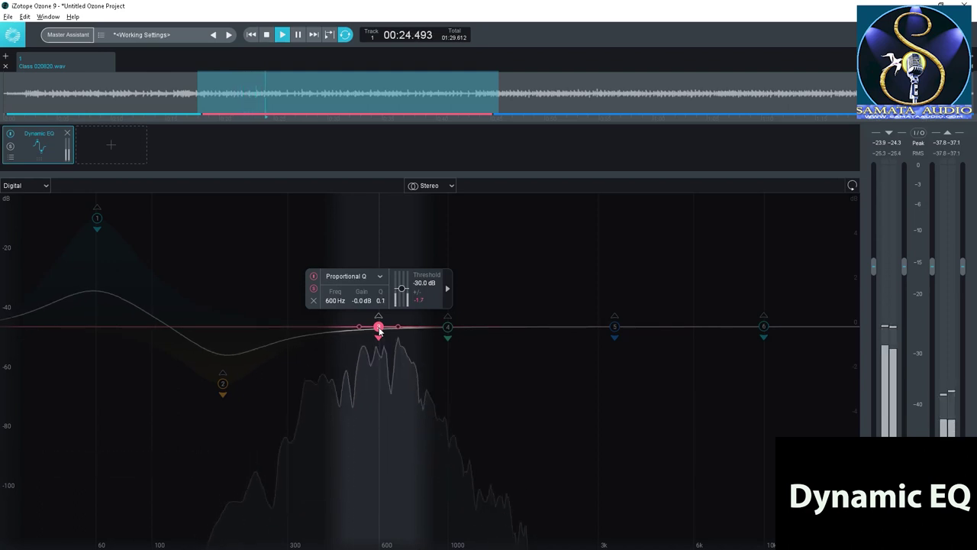
drag(379, 329, 380, 320)
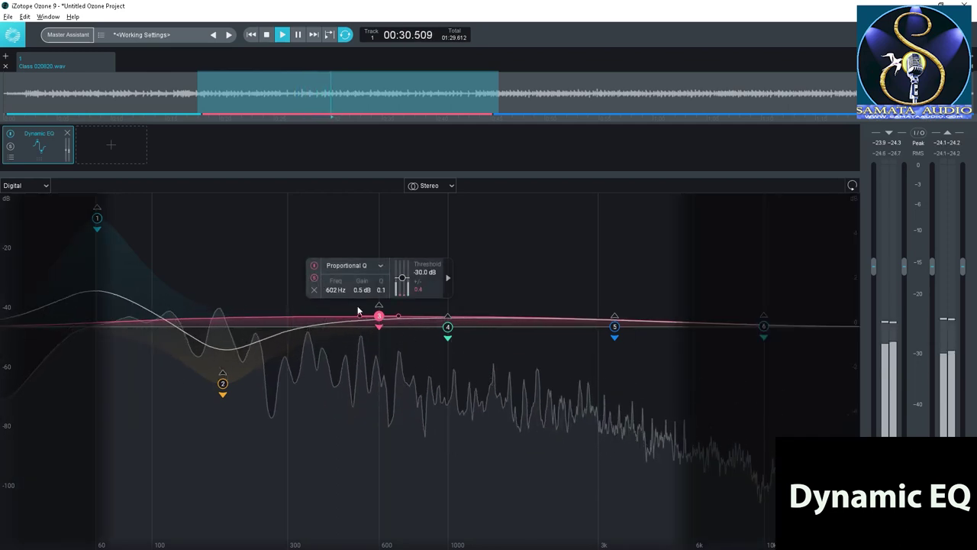
drag(377, 316, 373, 311)
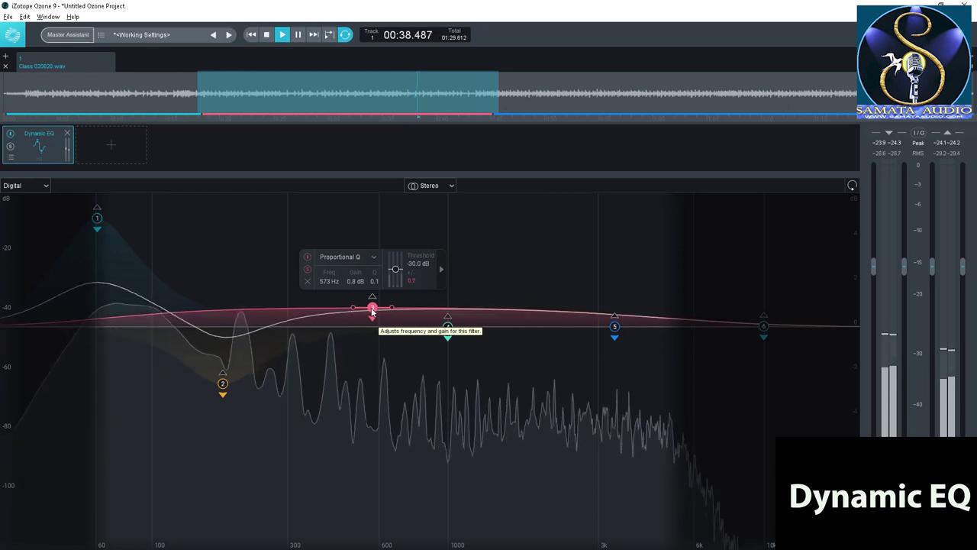
key(space)
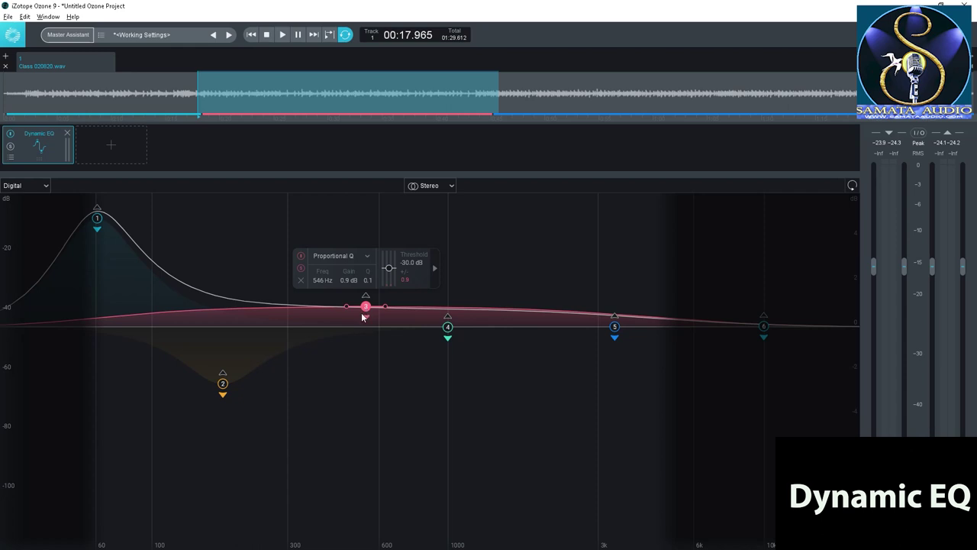
Set band 3's threshold to -87.0 dB during playback, and turn off its solo to audition the full loop.
key(space)
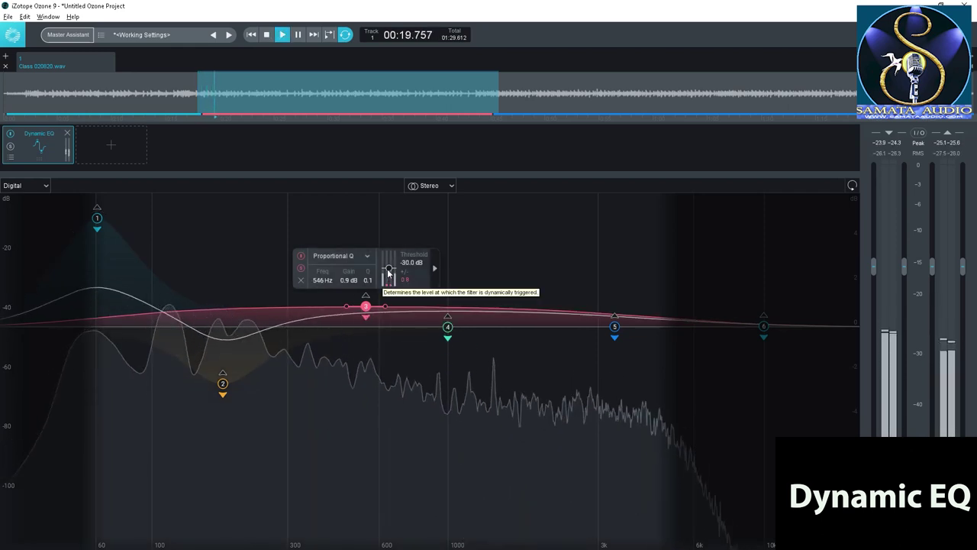
drag(389, 271, 386, 281)
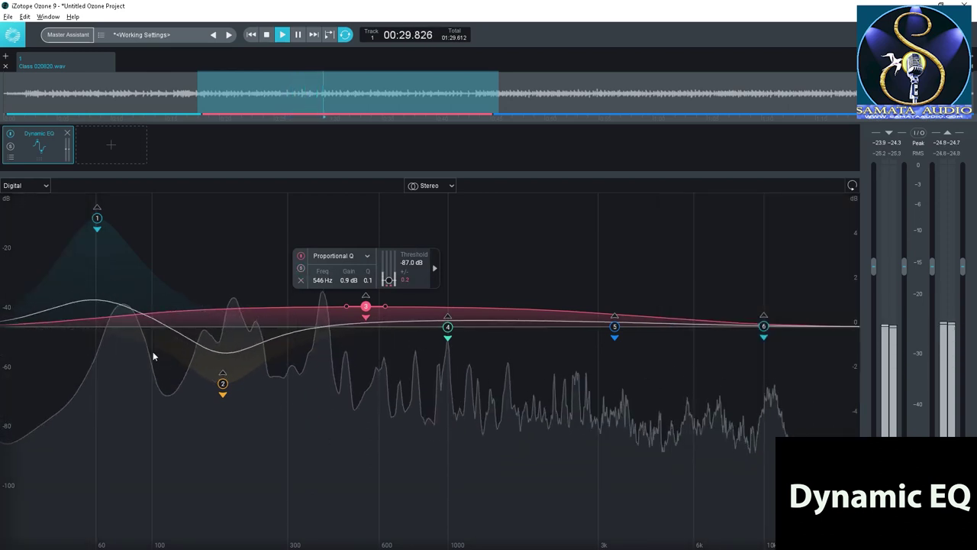
key(space)
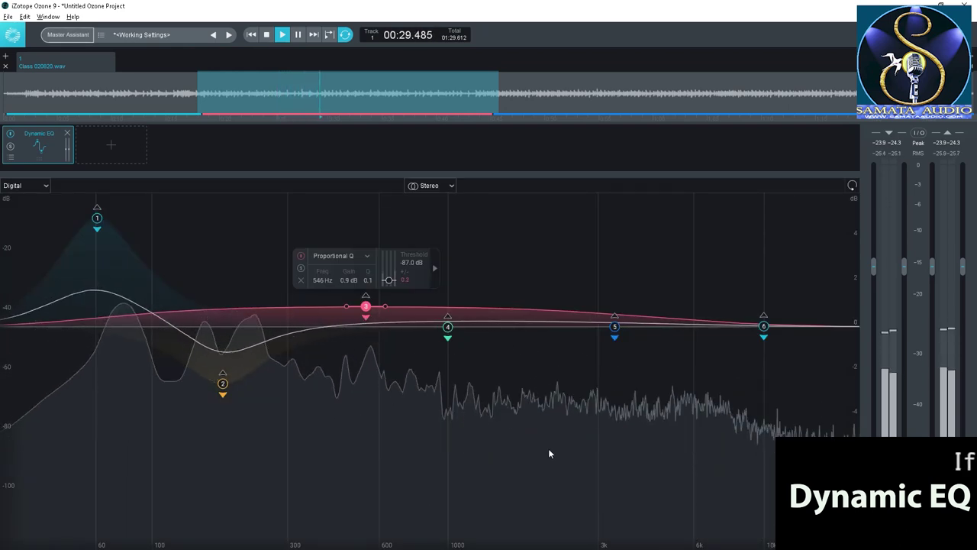
key(space)
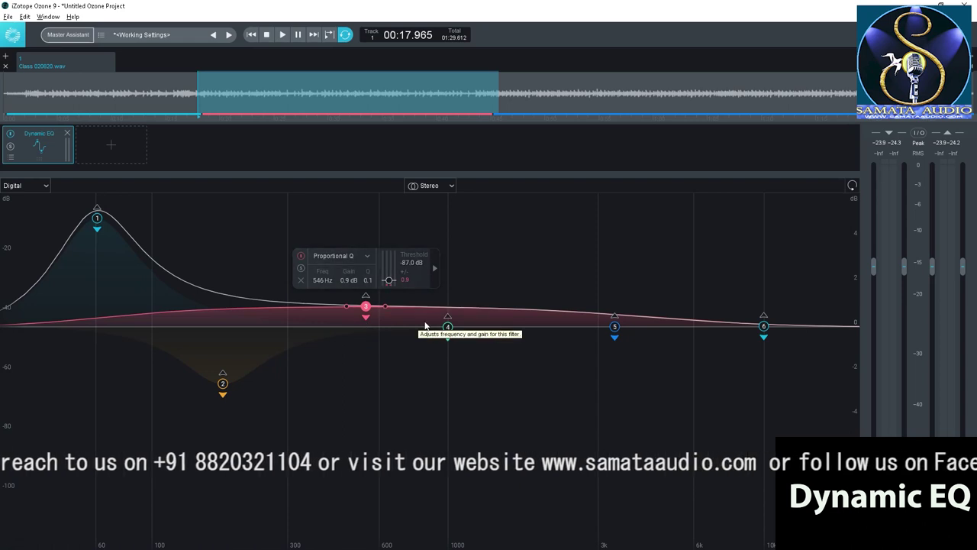
Solo band 4 during loop playback and set its frequency to 1000 Hz.
click(448, 327)
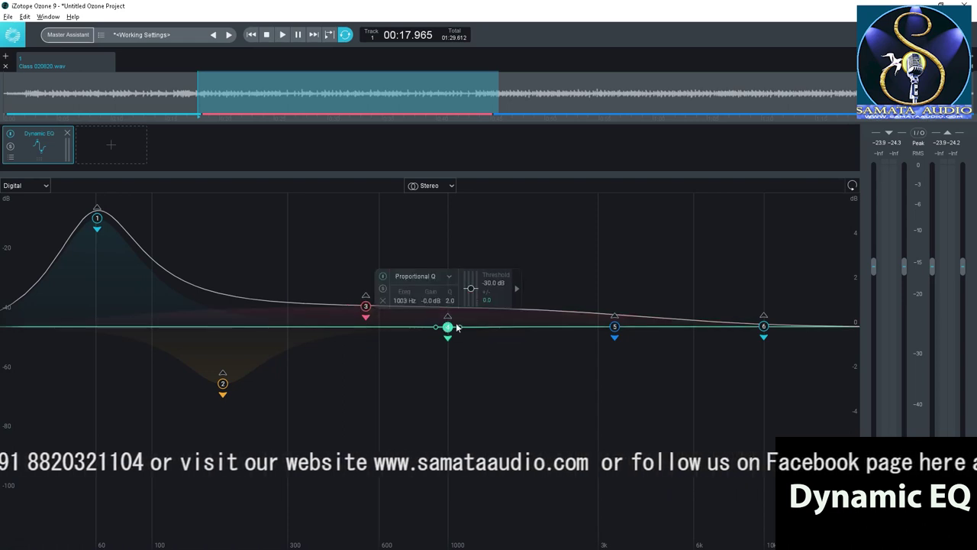
key(space)
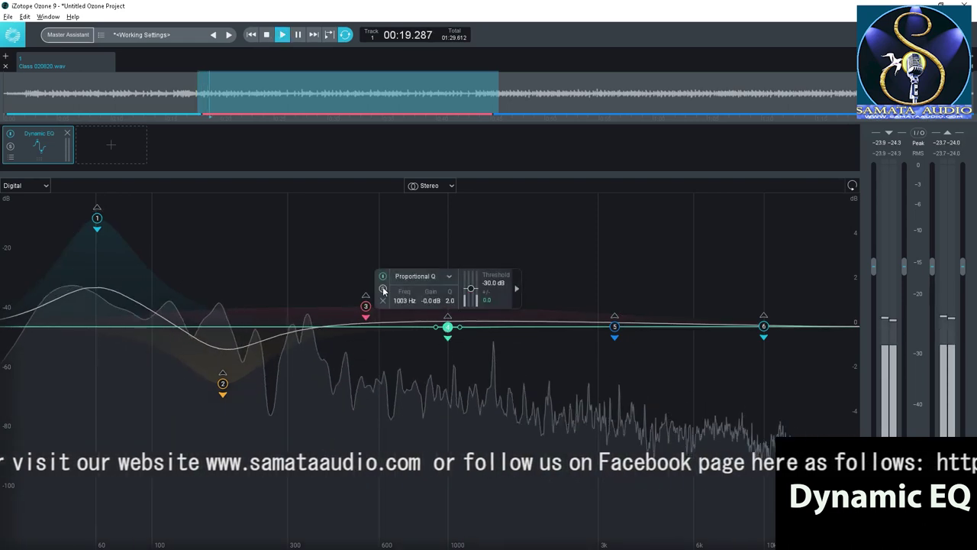
click(383, 289)
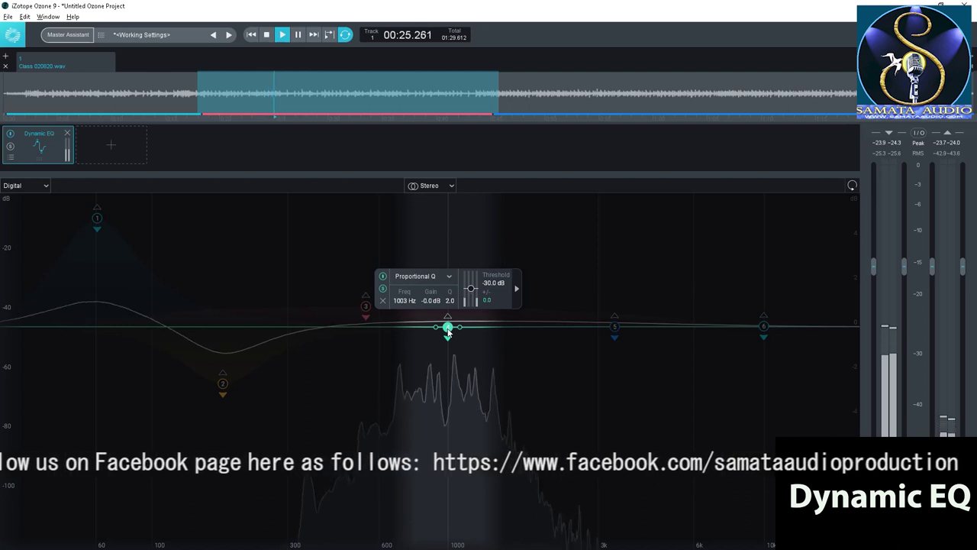
double_click(406, 301)
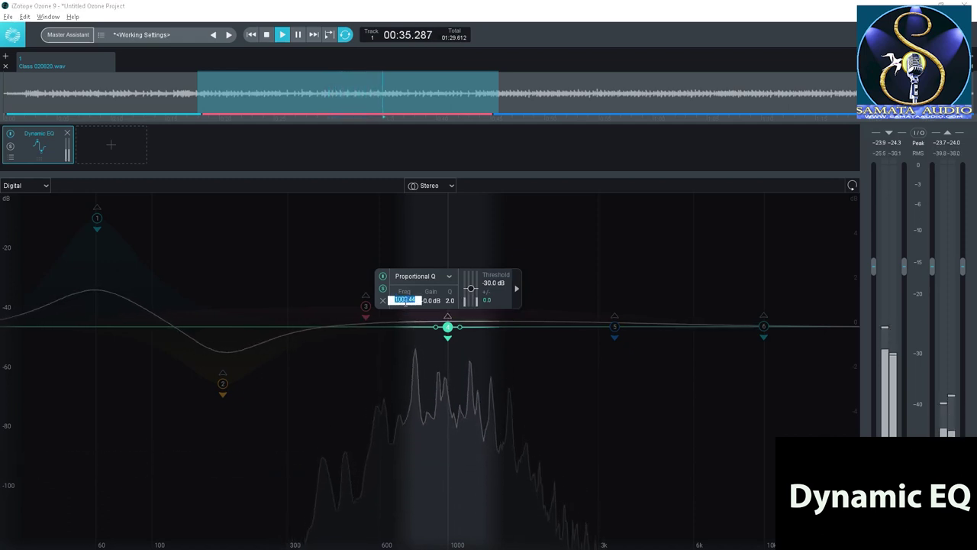
text(1000)
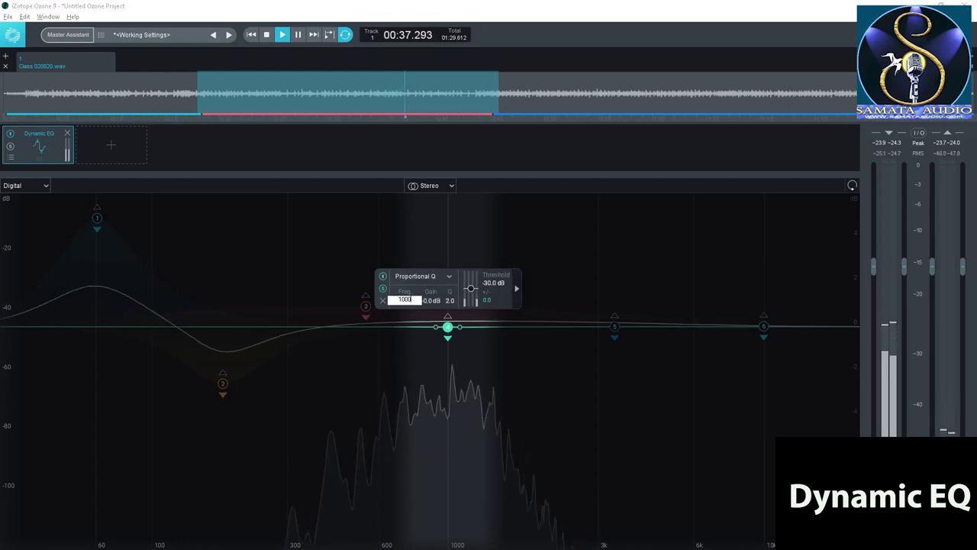
key(Return)
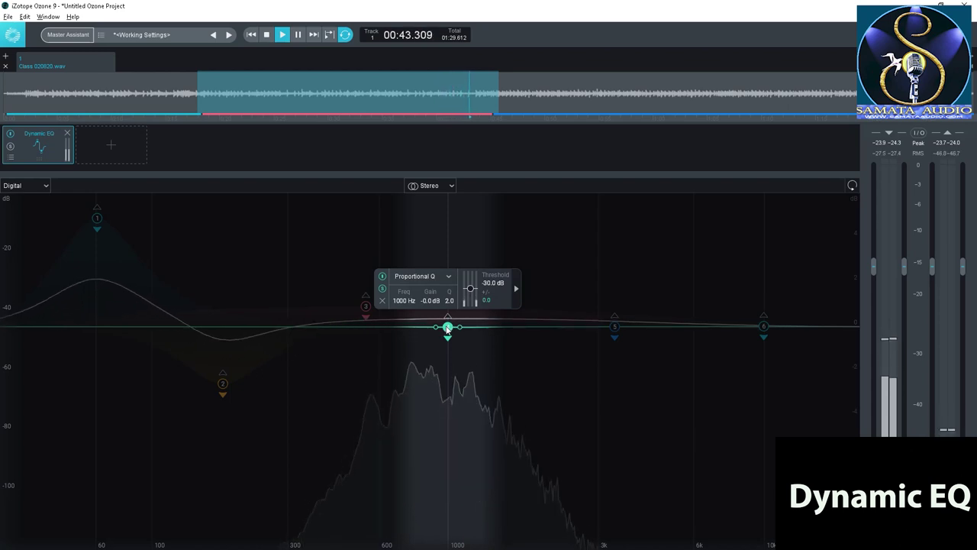
Shape band 4 into a 1.4 dB boost at 1144 Hz with a Q of 1.0 and a threshold of -102.4 dB.
drag(448, 329, 448, 315)
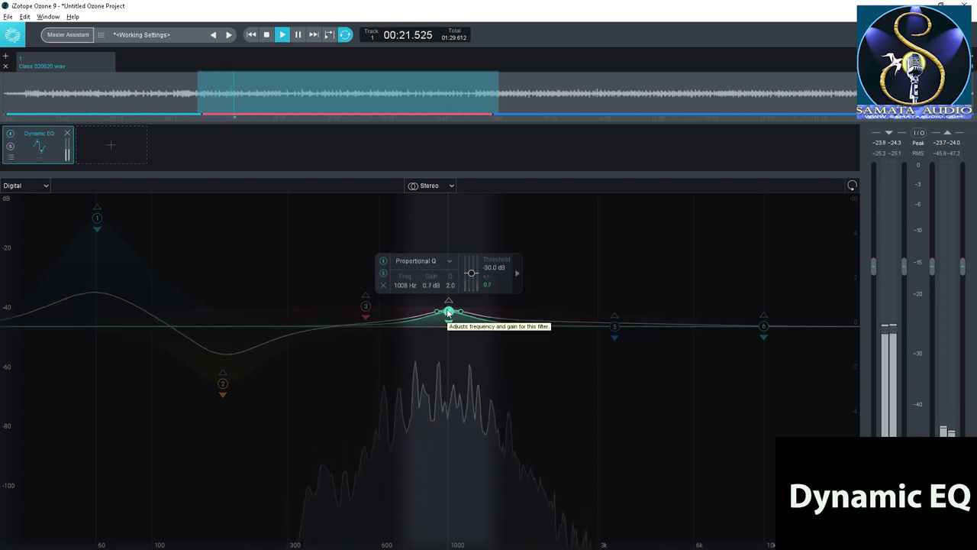
drag(448, 312, 448, 304)
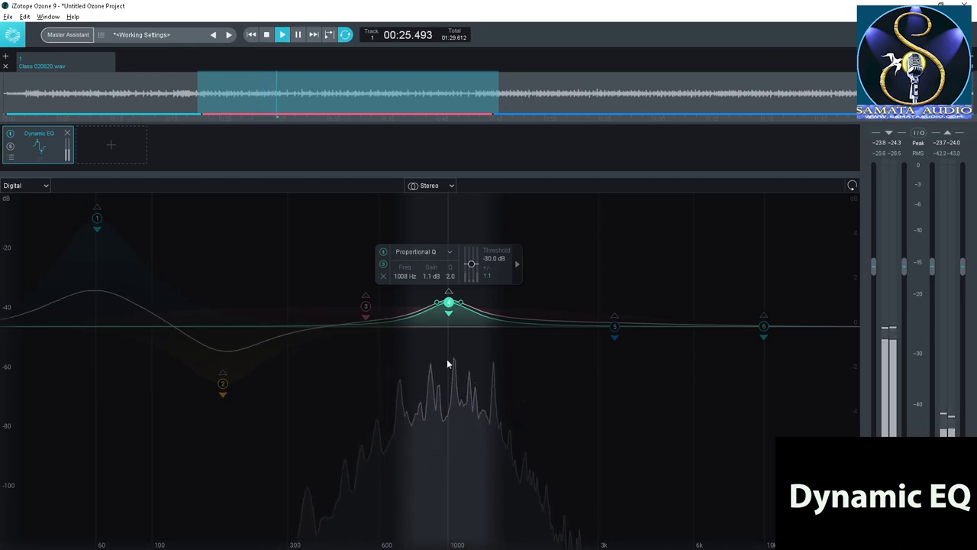
drag(449, 305, 449, 297)
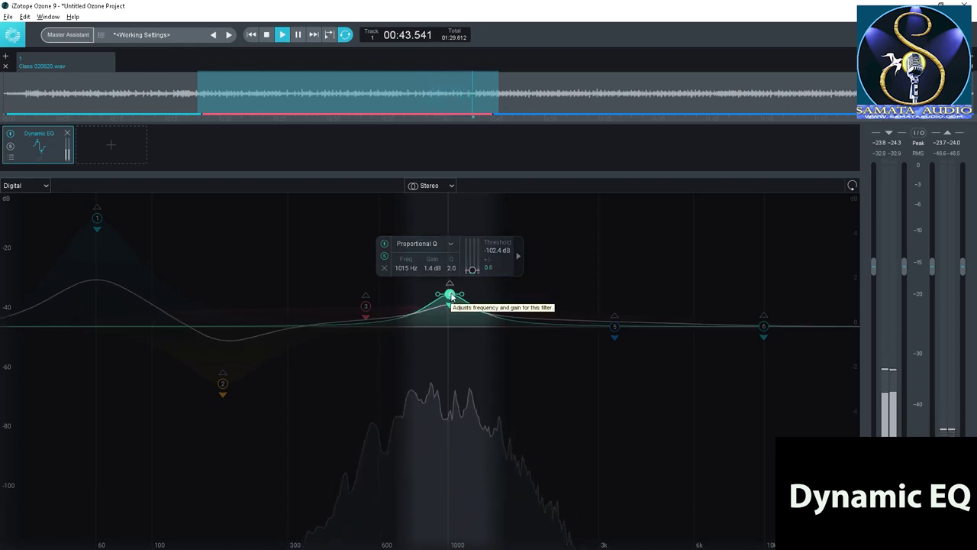
drag(450, 296, 467, 297)
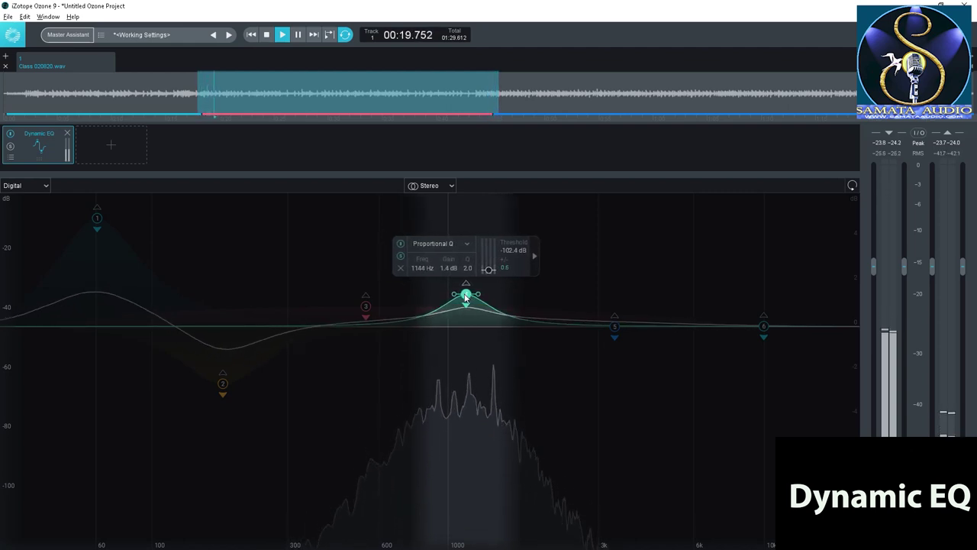
scroll(465, 298, down, 3)
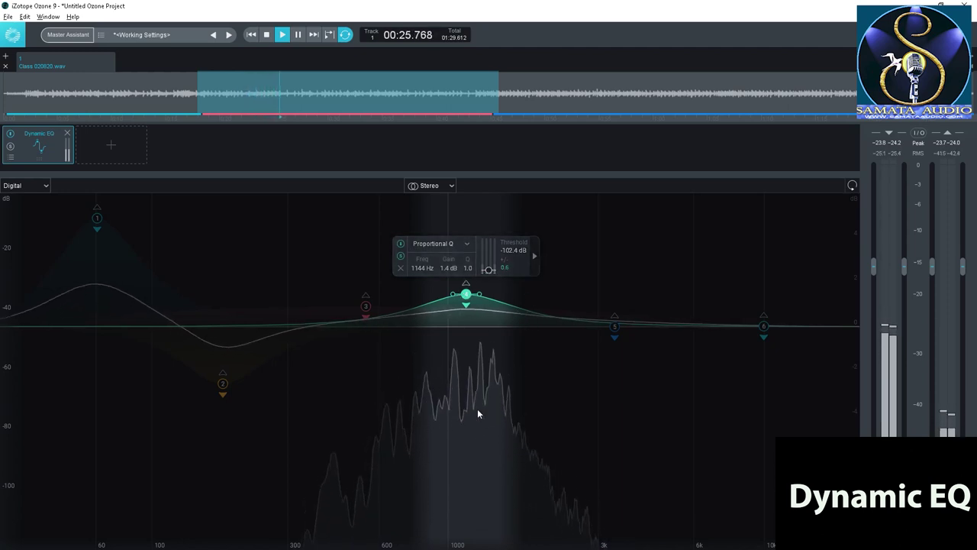
Turn off band 4's solo and audition the loop with bands 1 to 4 active.
click(400, 258)
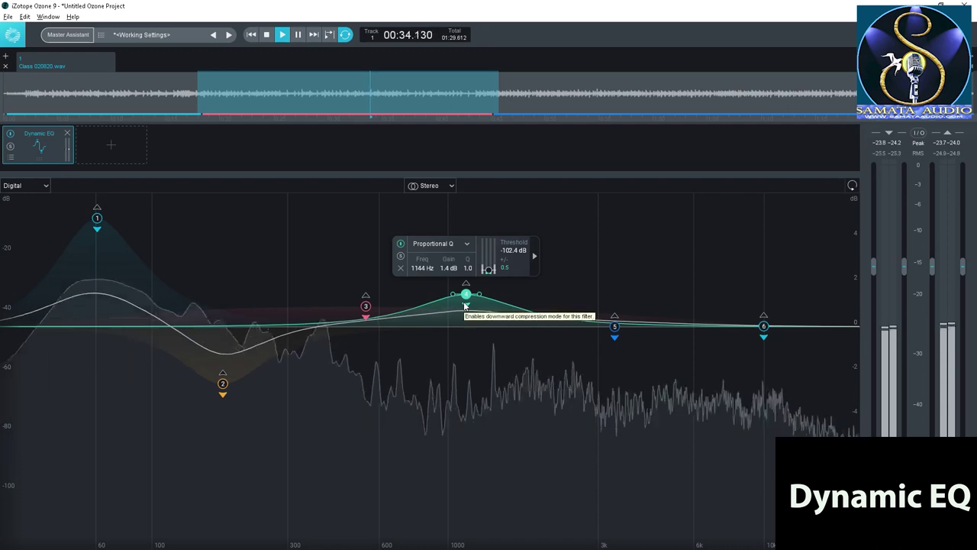
key(space)
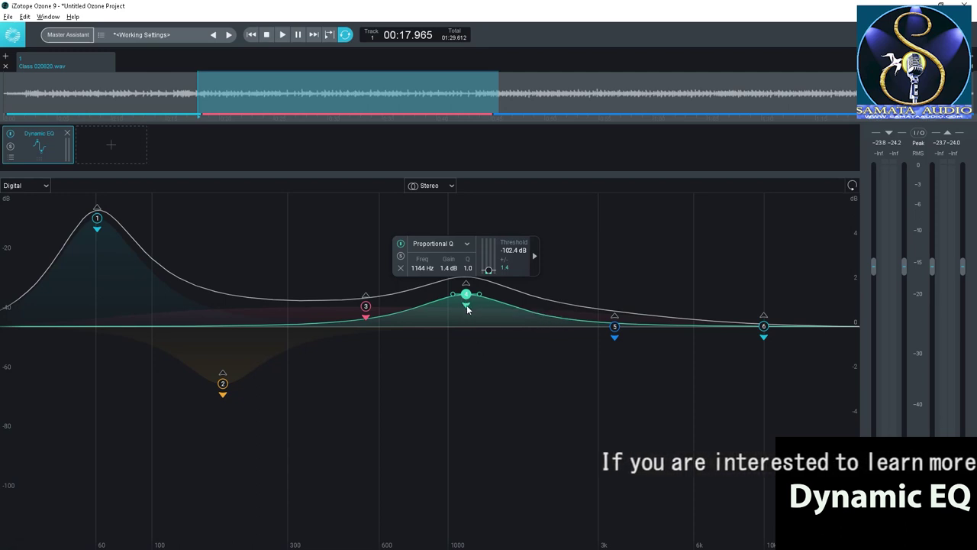
key(space)
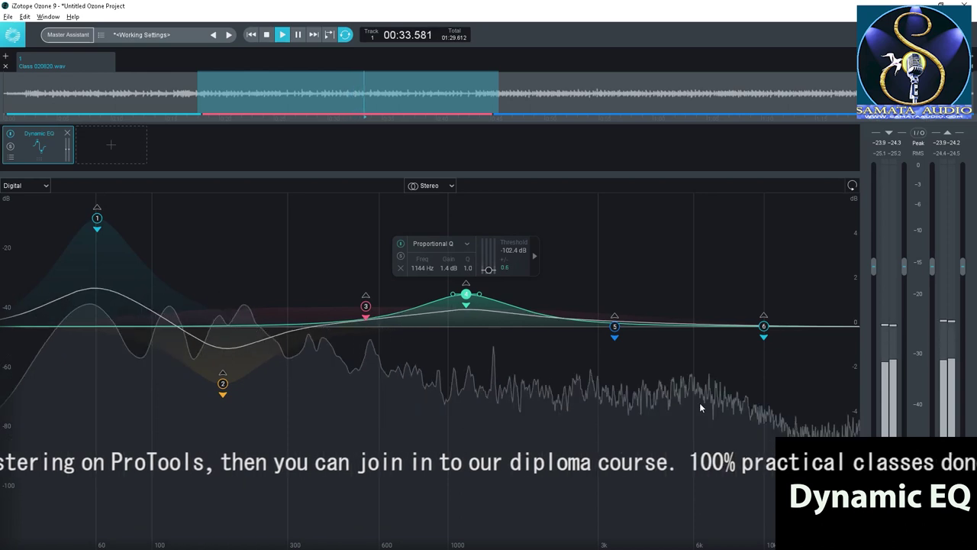
key(space)
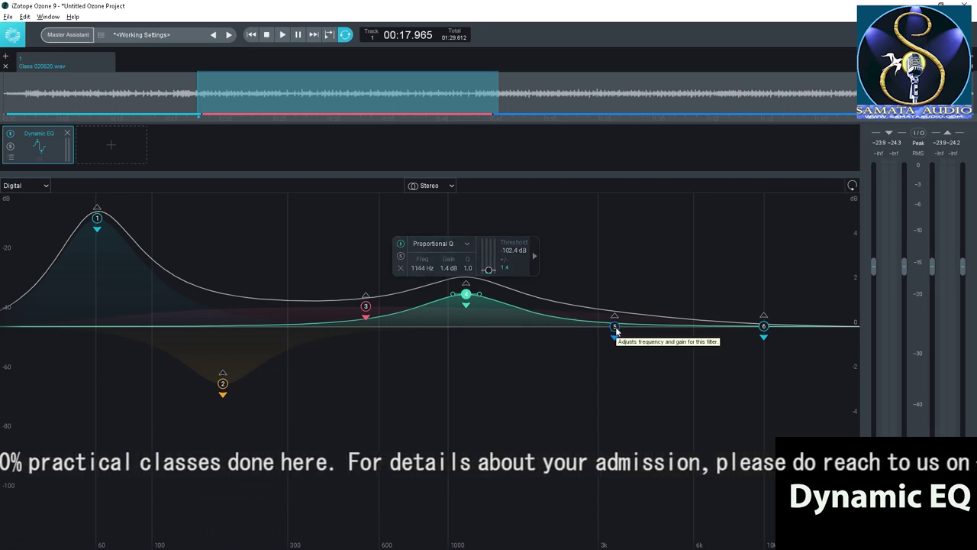
Solo band 5 and shape it during loop playback into a 2.0 dB boost at 3757 Hz with a Q of 0.4.
click(616, 328)
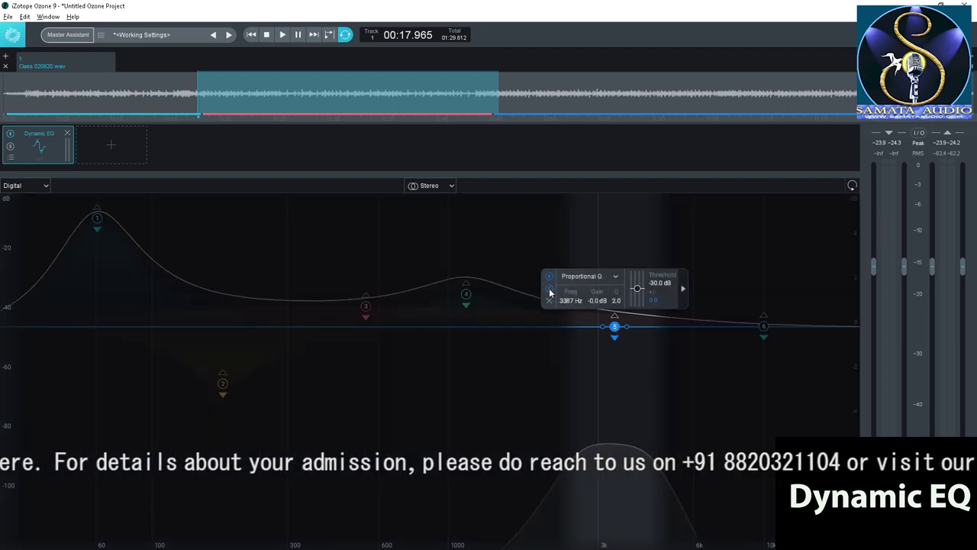
alt+click(615, 328)
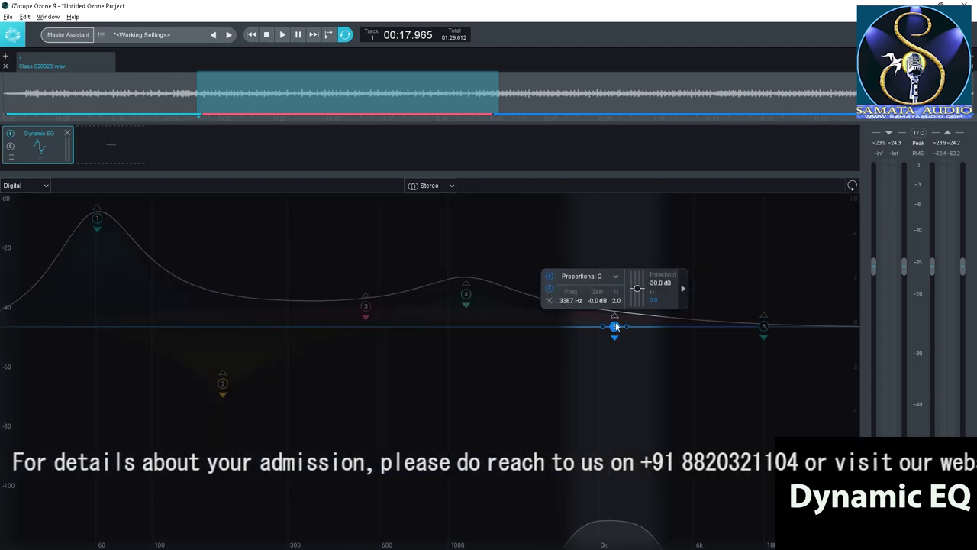
key(space)
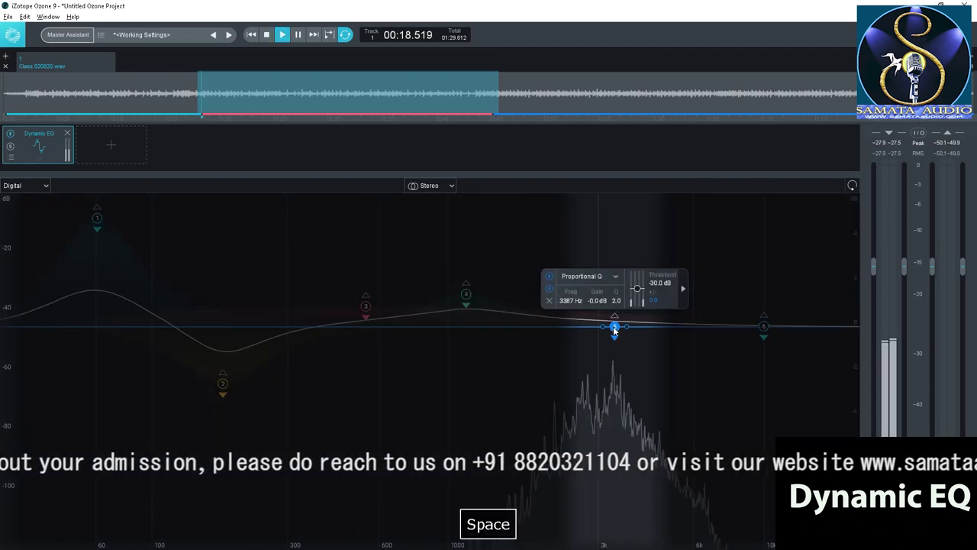
scroll(614, 328, down, 5)
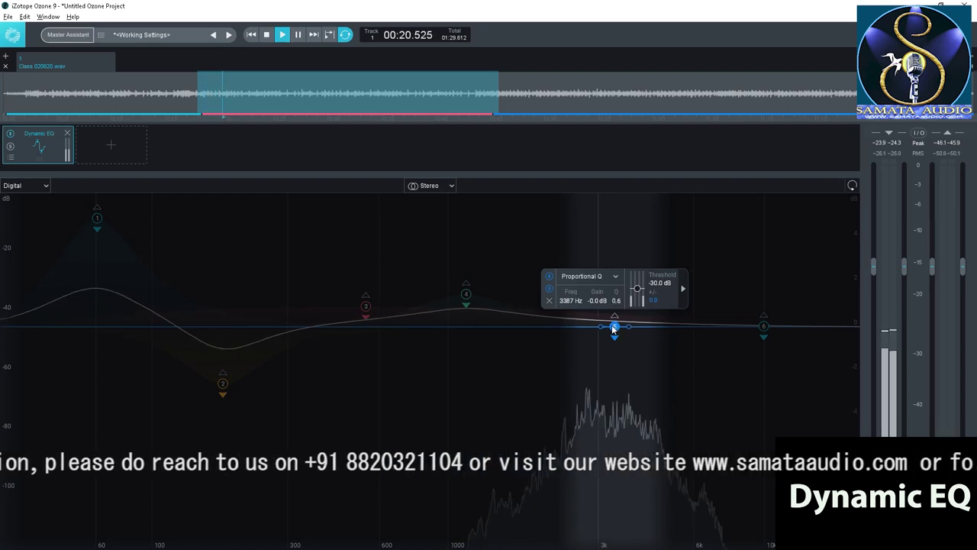
scroll(613, 328, down, 2)
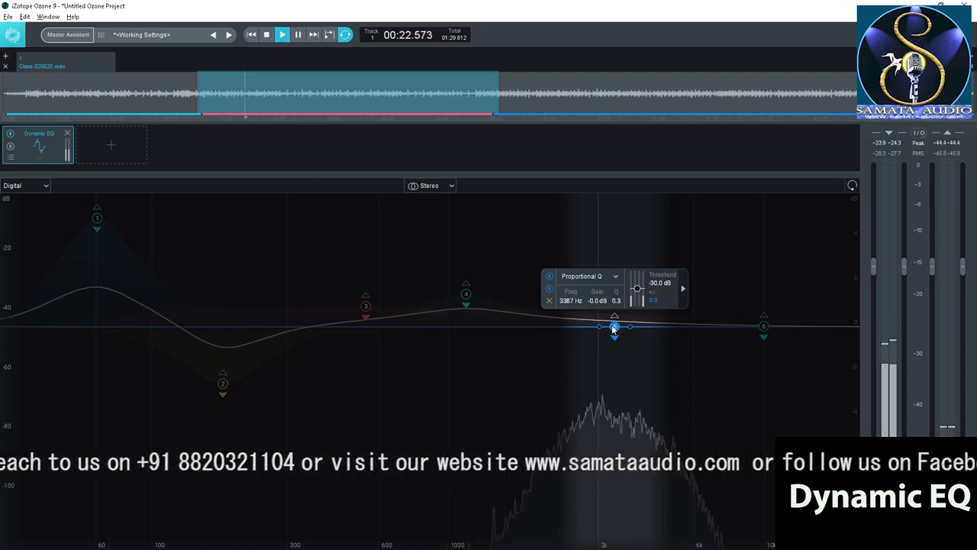
drag(613, 329, 628, 283)
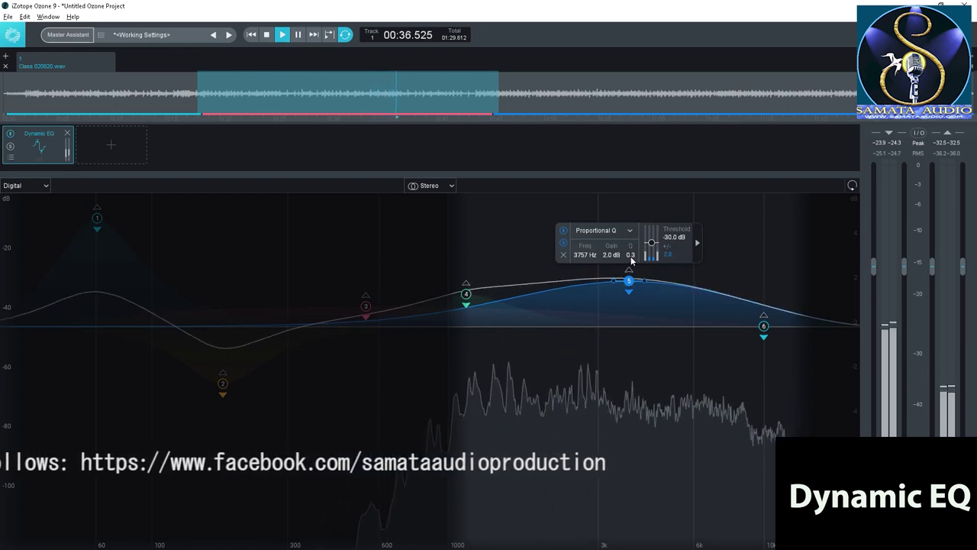
scroll(630, 256, up, 1)
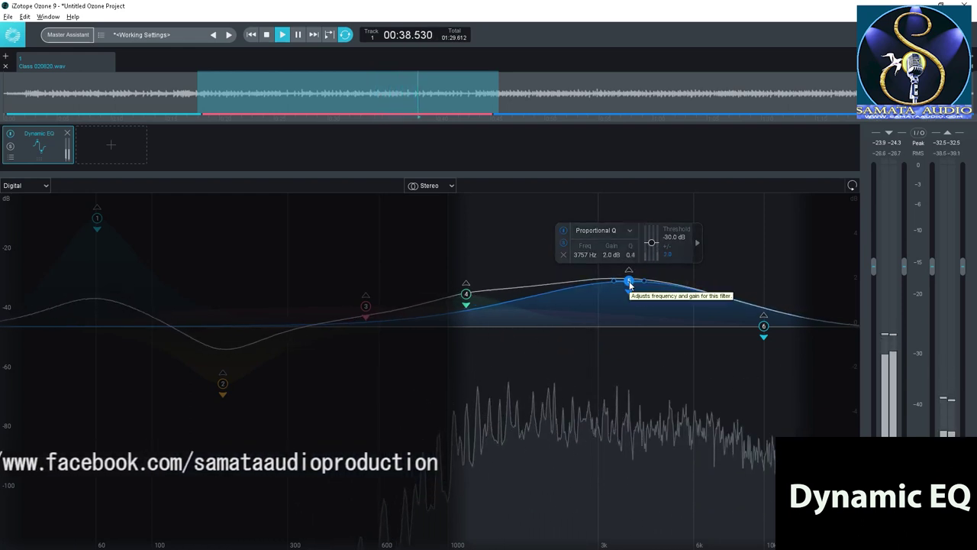
Set band 5's Q to 0.5 and threshold to -106.6 dB, and audition the loop with its solo off.
scroll(629, 283, up, 1)
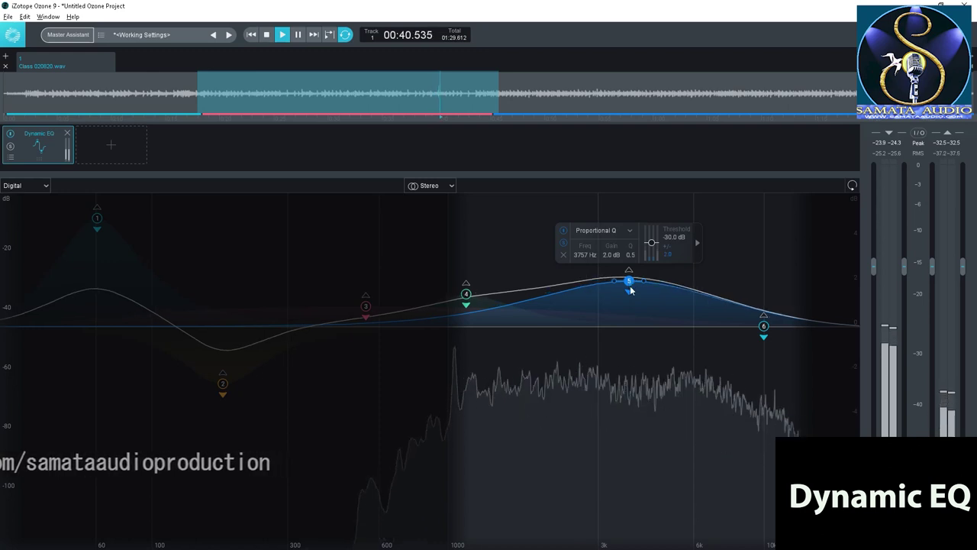
drag(651, 242, 654, 260)
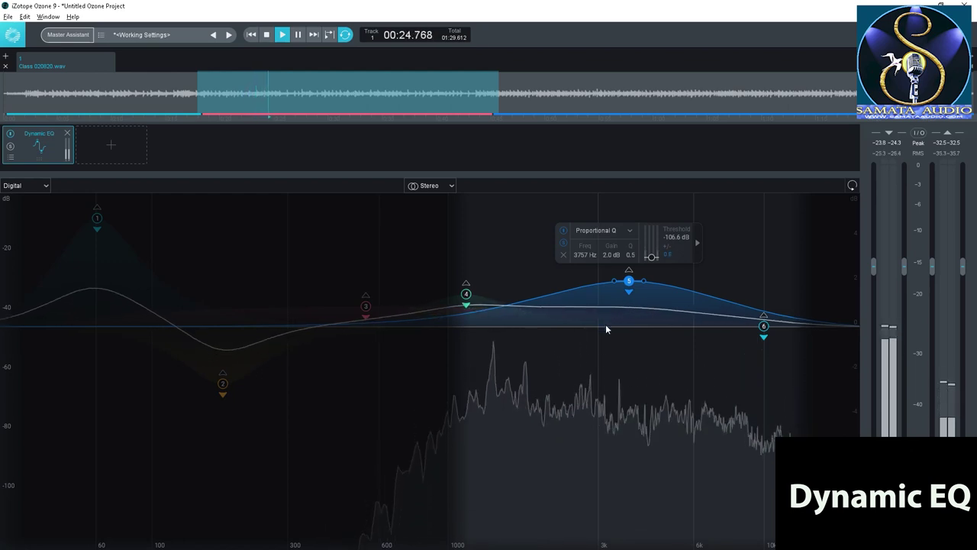
key(space)
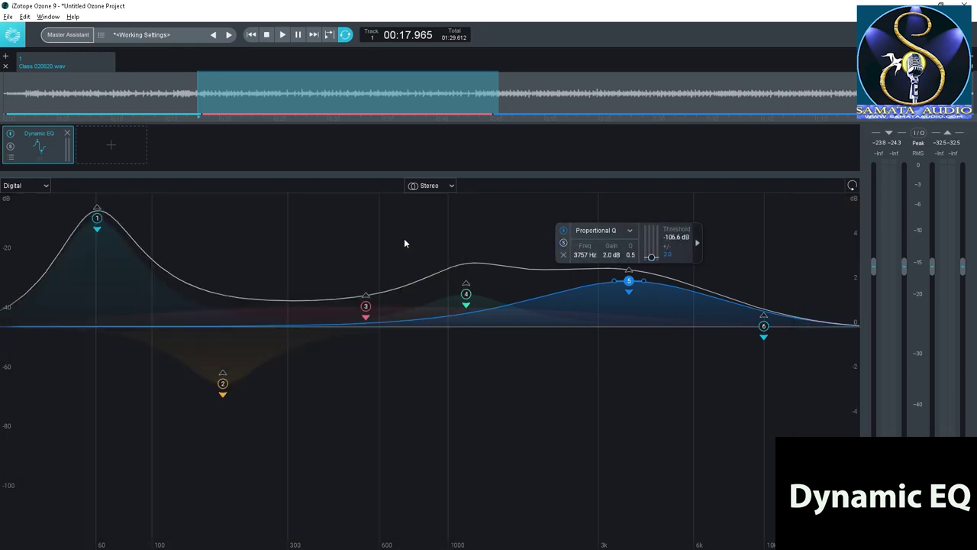
key(space)
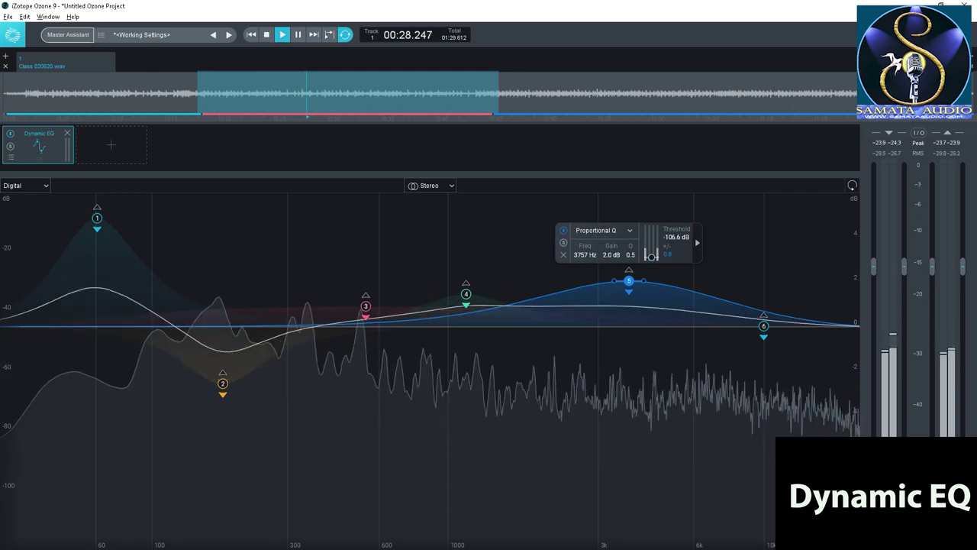
key(space)
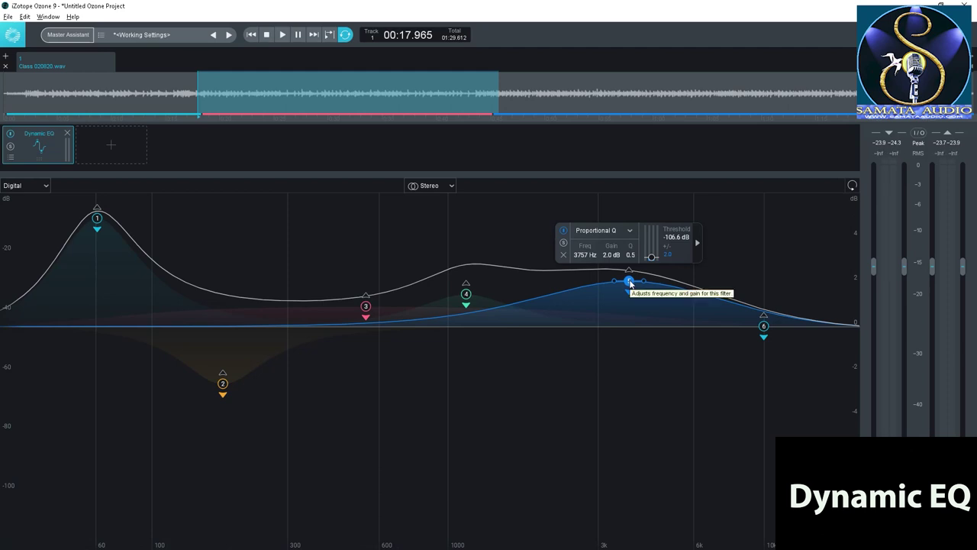
Turn band 5 into a 2.6 dB cut at 3884 Hz and audition the loop with all bands.
drag(630, 284, 632, 388)
key(space)
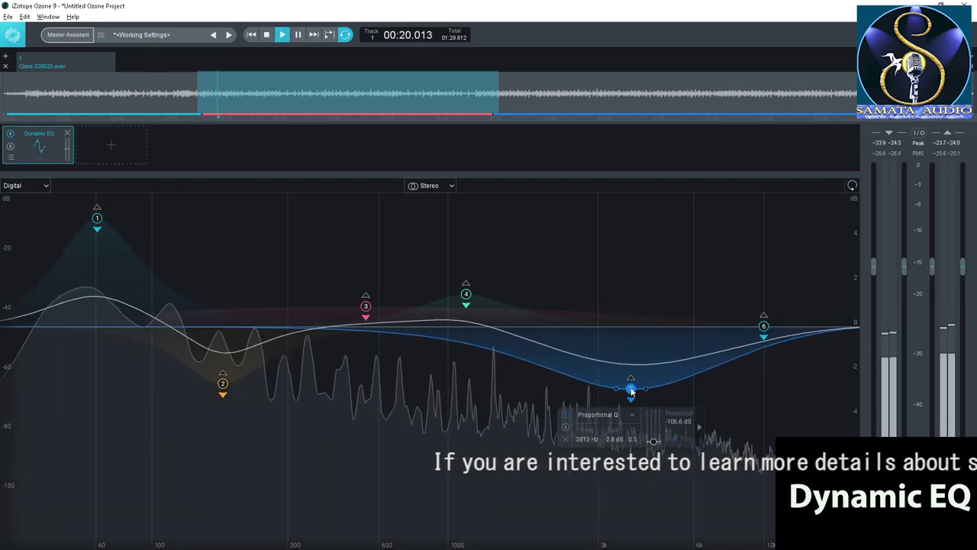
drag(630, 388, 633, 387)
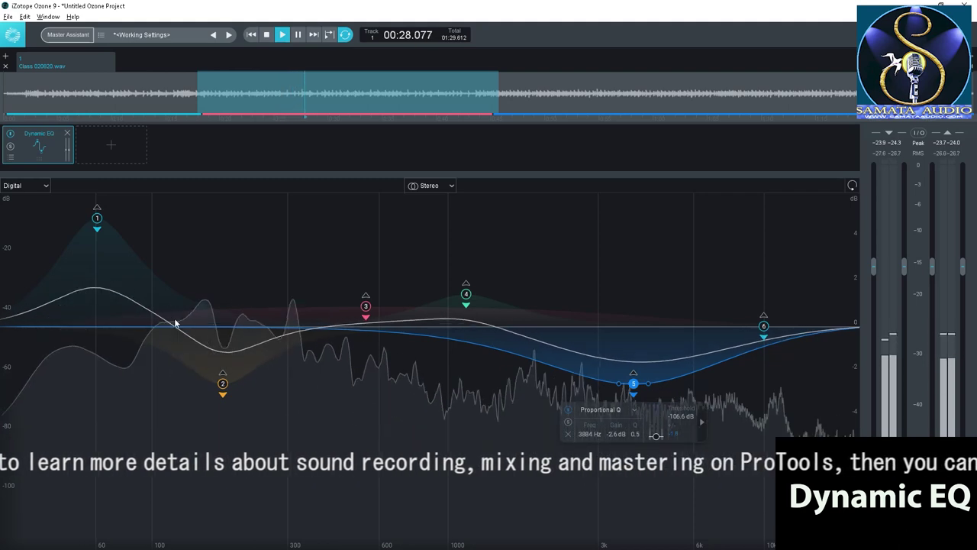
key(space)
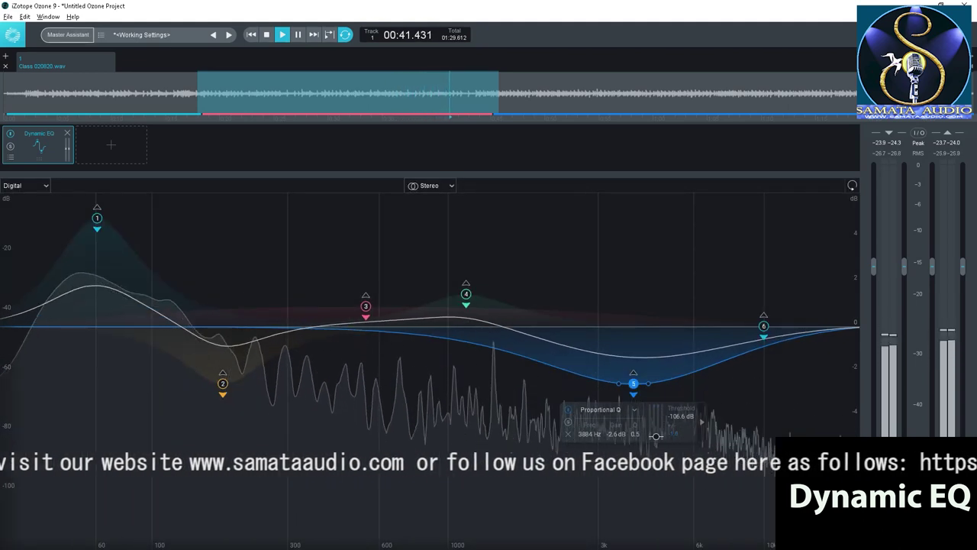
key(space)
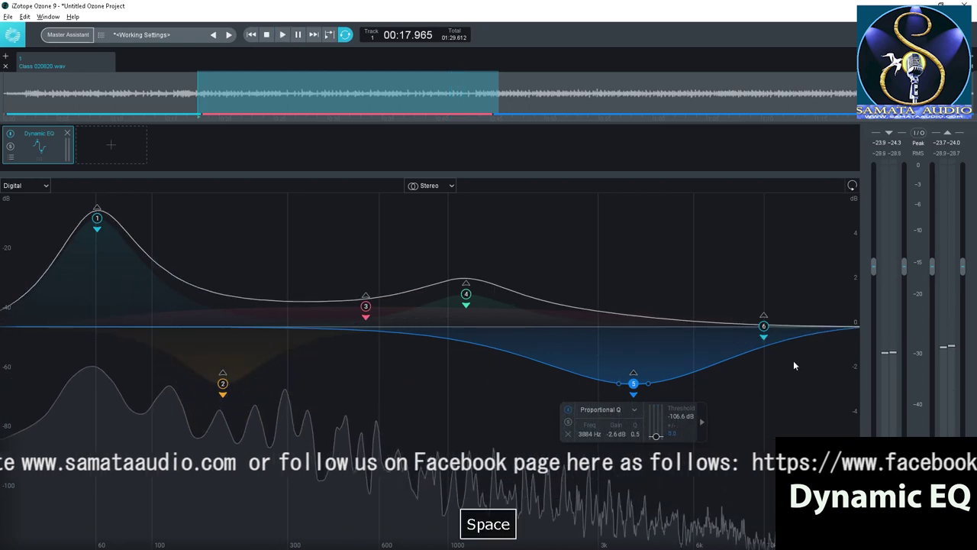
Shape soloed band 6 into a 3.0 dB Baxandall Treble boost at 7419 Hz with a -87.0 dB threshold, and audition it unsoloed.
click(764, 327)
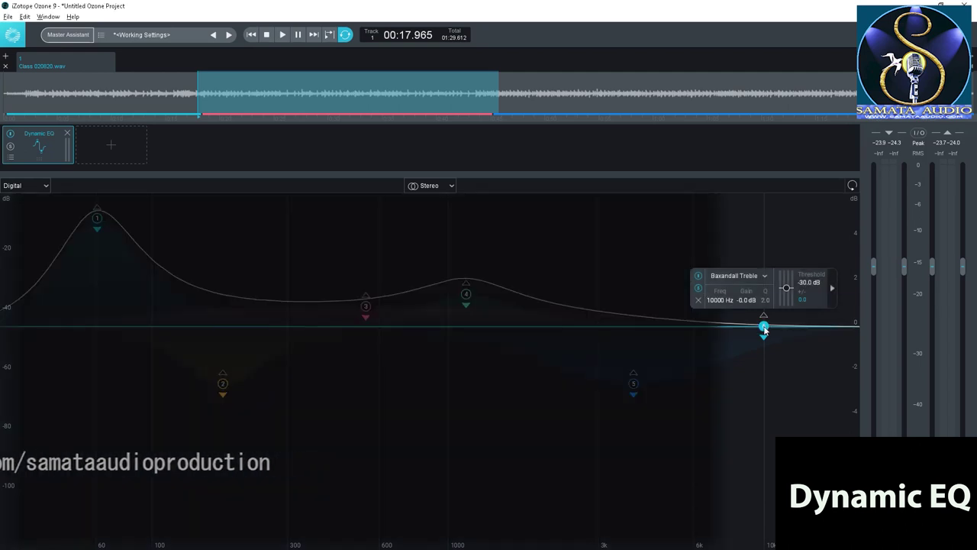
key(space)
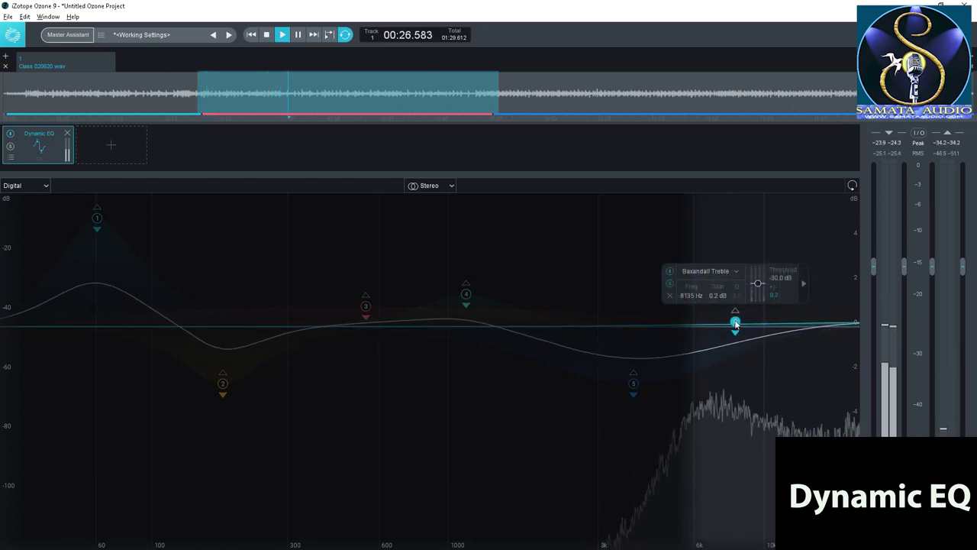
drag(735, 322, 730, 309)
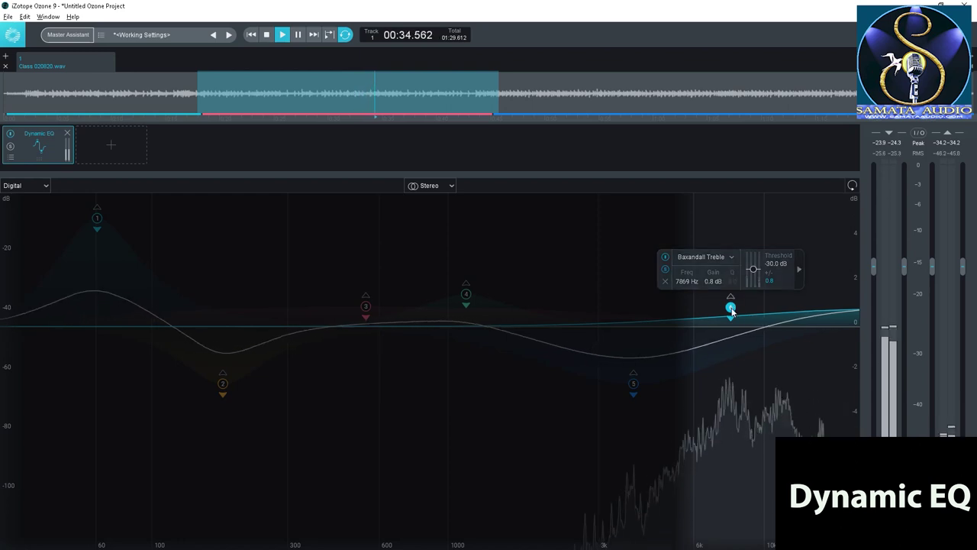
drag(730, 308, 724, 263)
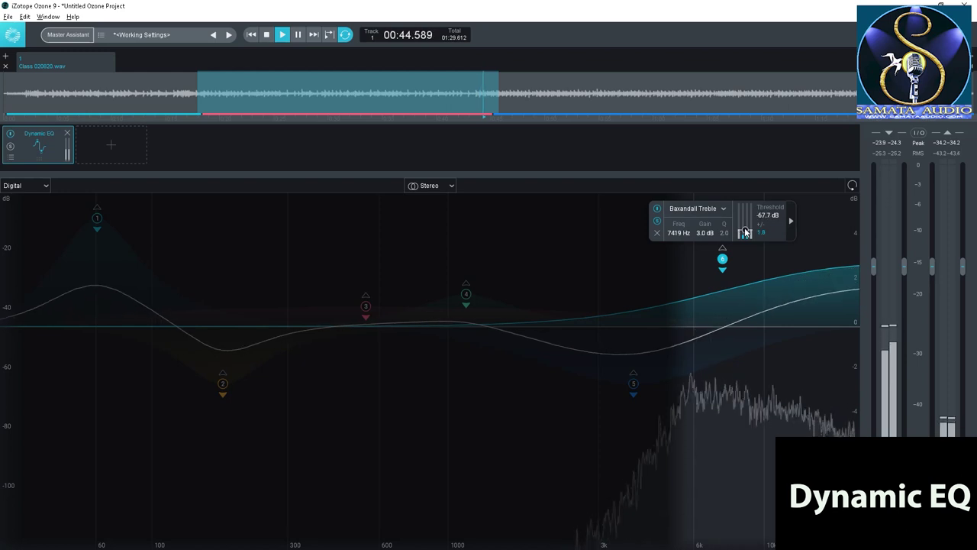
scroll(746, 235, down, 3)
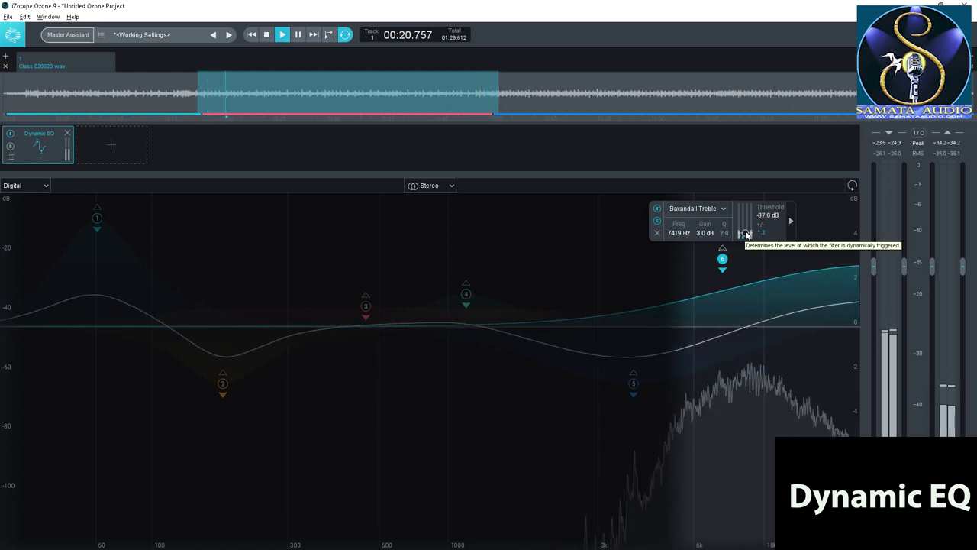
drag(745, 234, 749, 247)
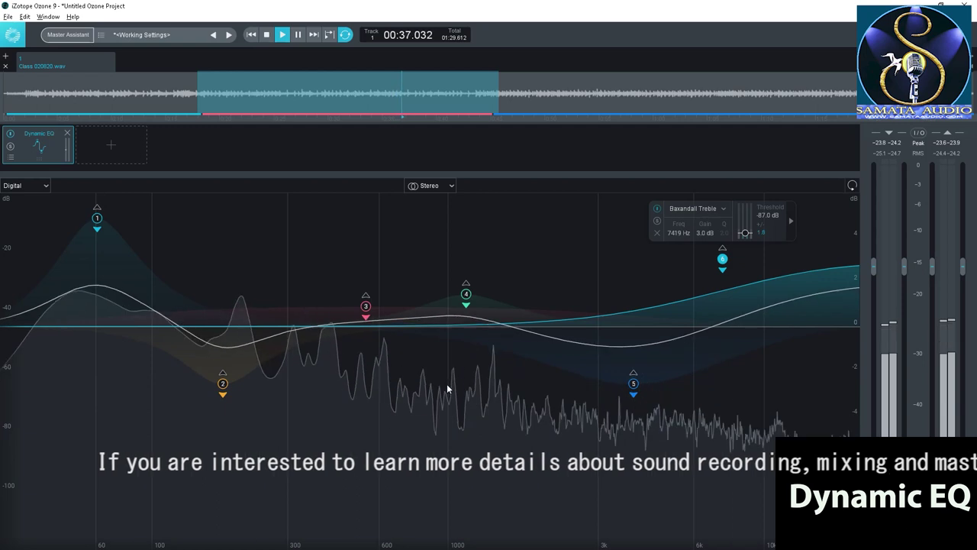
key(space)
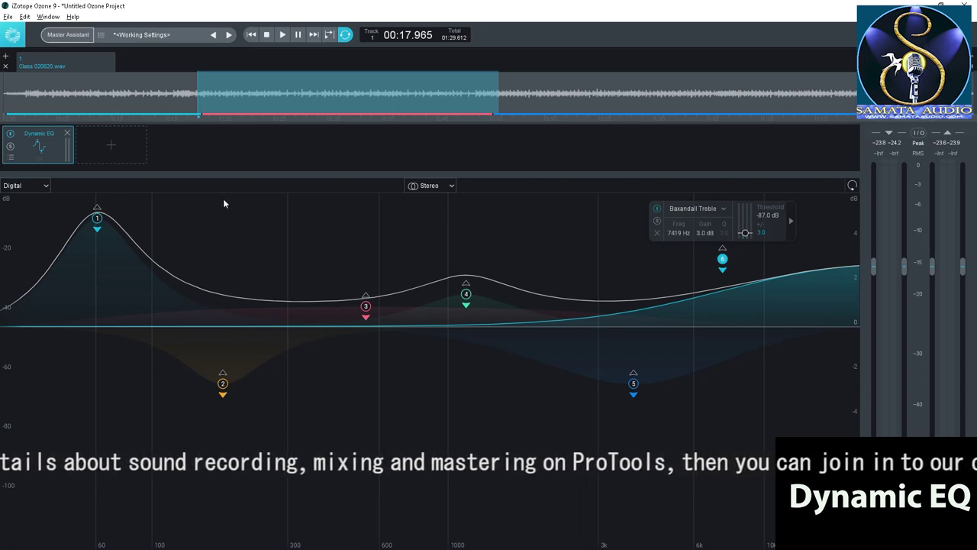
Switch the Dynamic EQ to Mid/Side processing and audition the soloed Side channel.
click(450, 187)
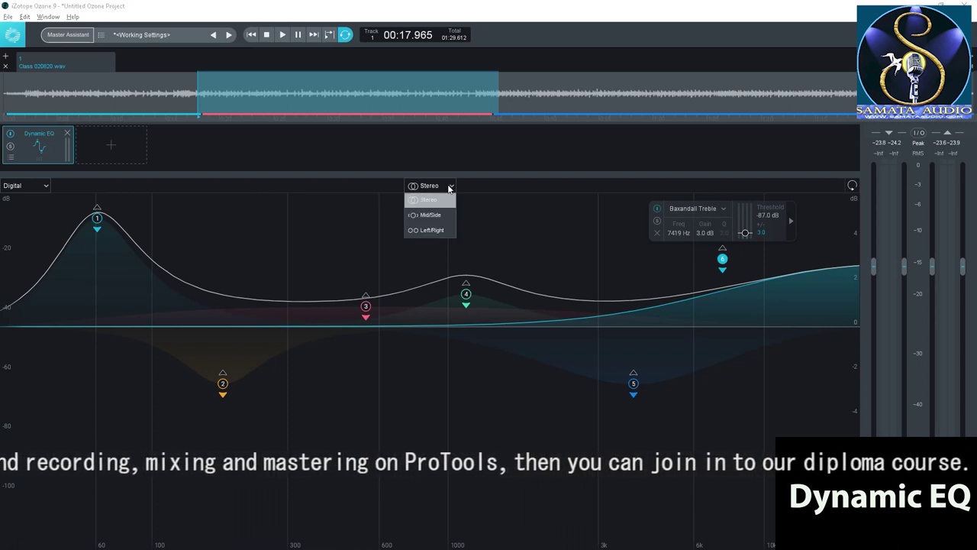
click(433, 214)
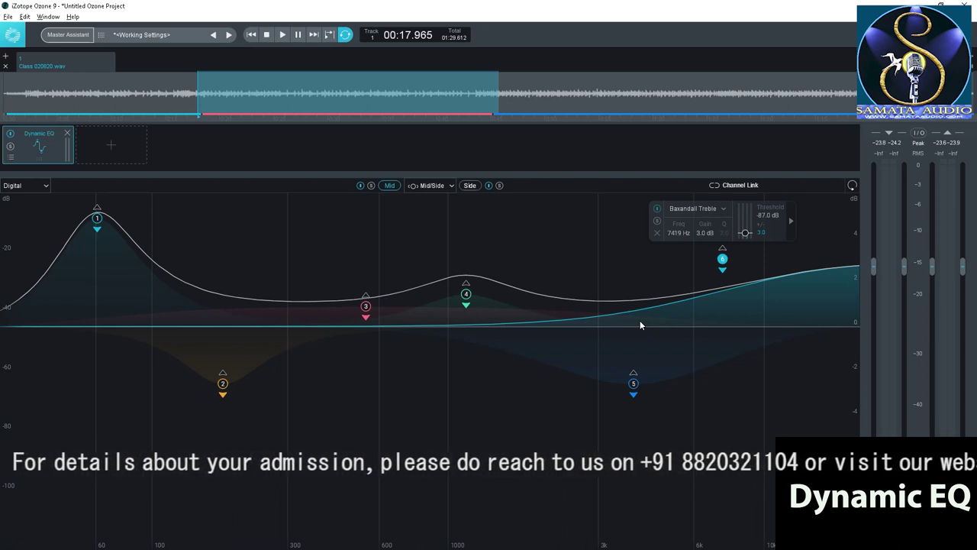
click(469, 187)
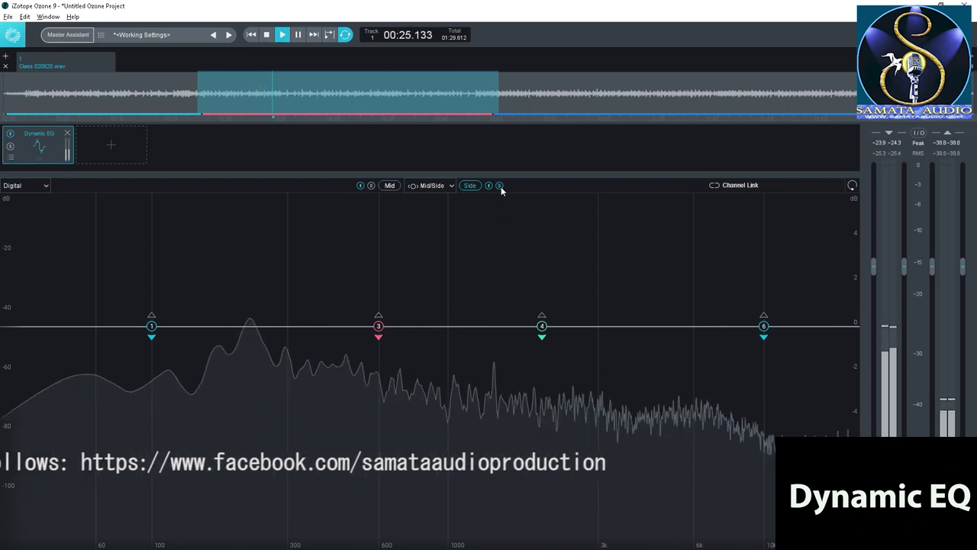
key(space)
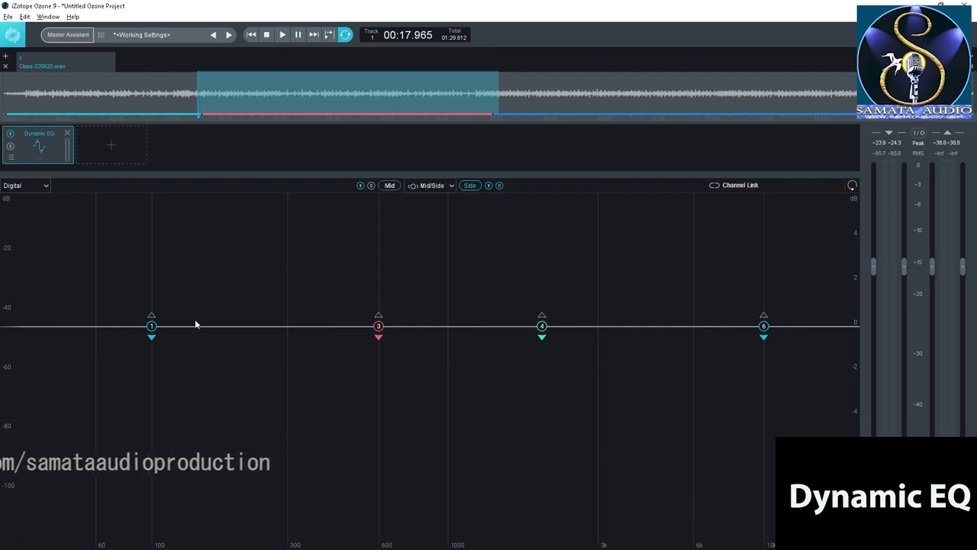
On the Side channel, add band 2 at 229 Hz and set band 6's frequency to 4000 Hz.
click(256, 326)
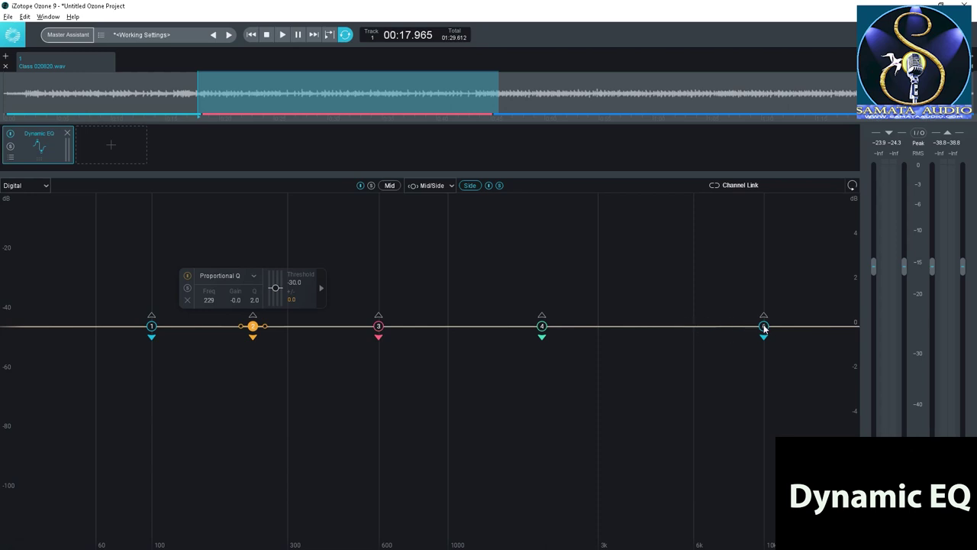
drag(764, 328, 674, 324)
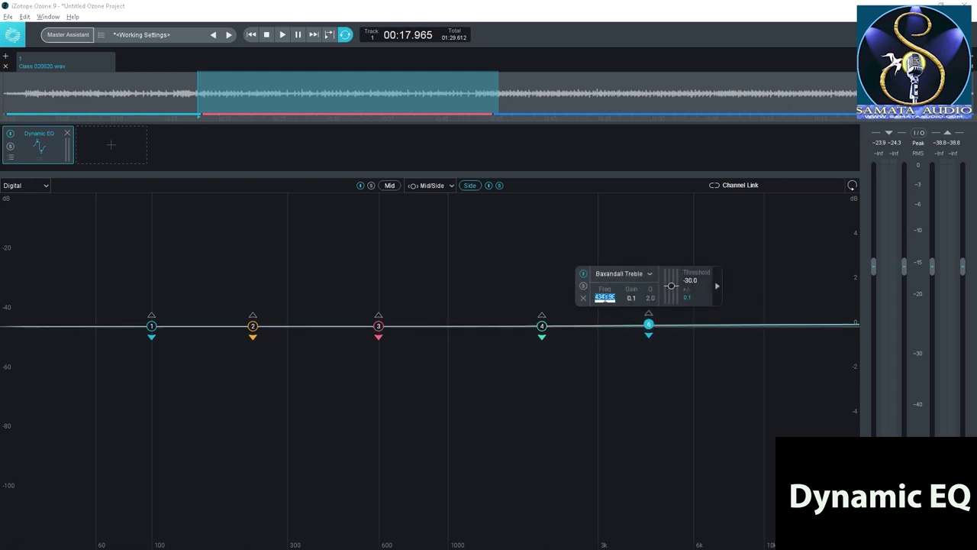
text(4000)
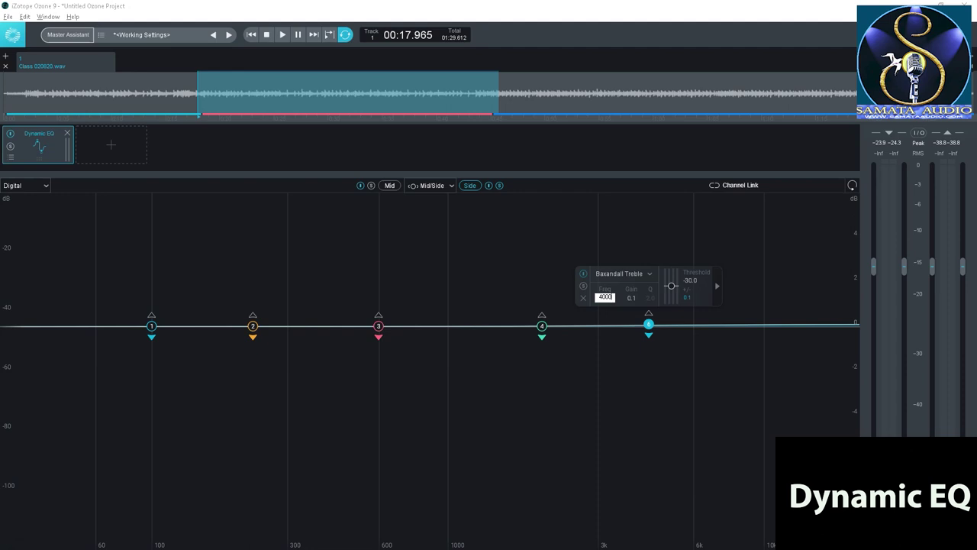
key(Return)
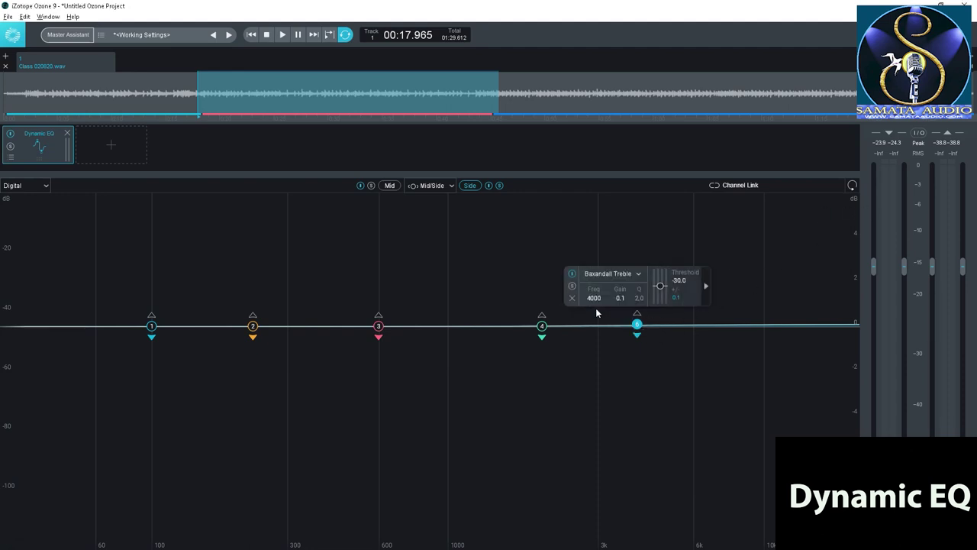
Shape soloed Side band 6 into a 4.1 dB treble boost with a -76.8 dB threshold, and audition it unsoloed.
click(572, 286)
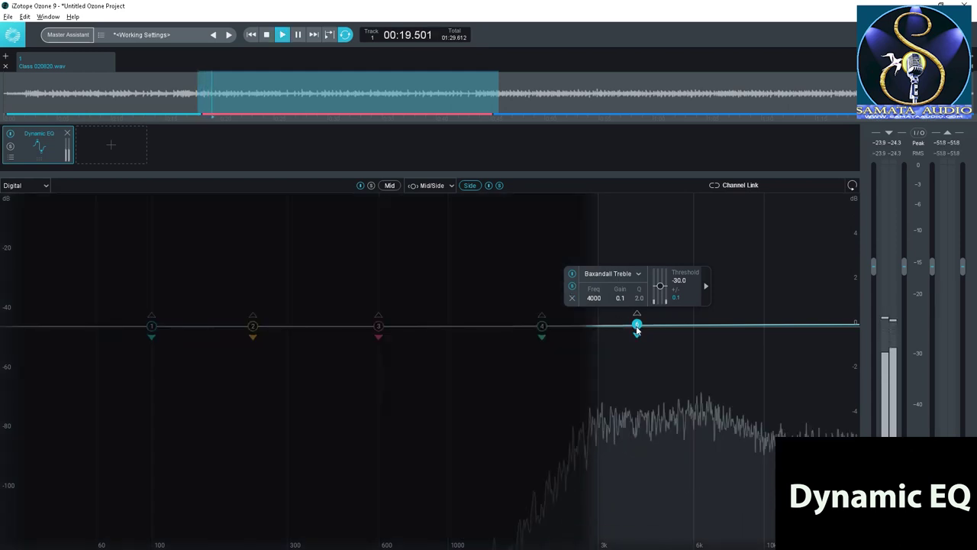
drag(636, 327, 637, 247)
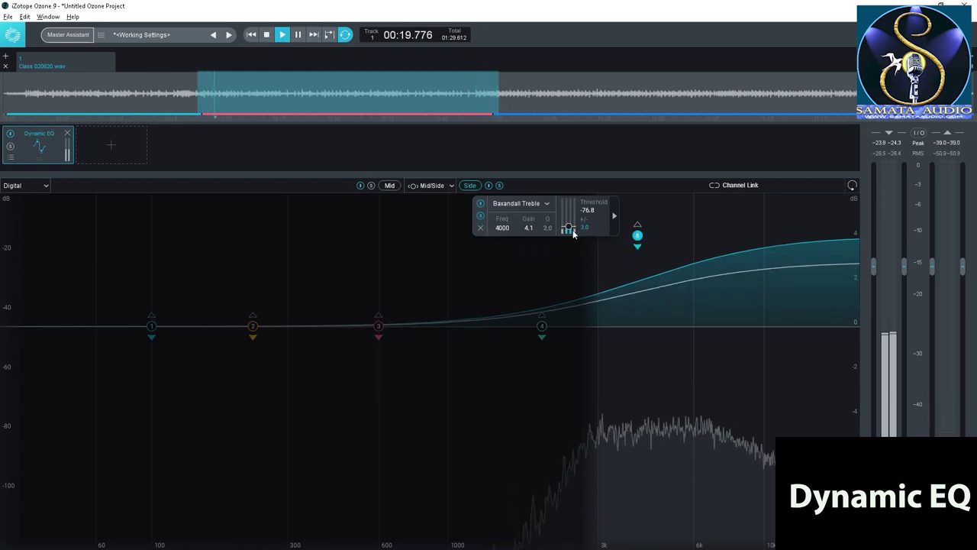
click(480, 216)
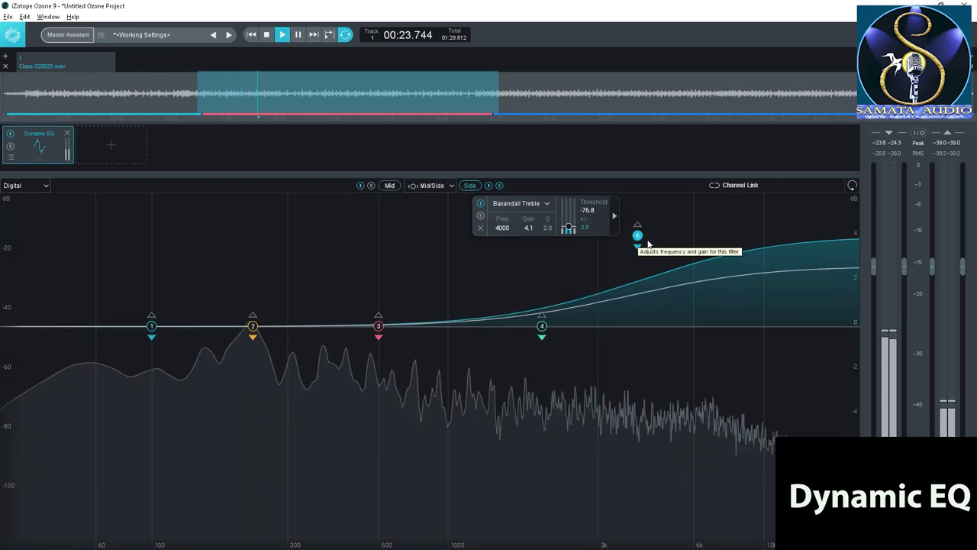
key(space)
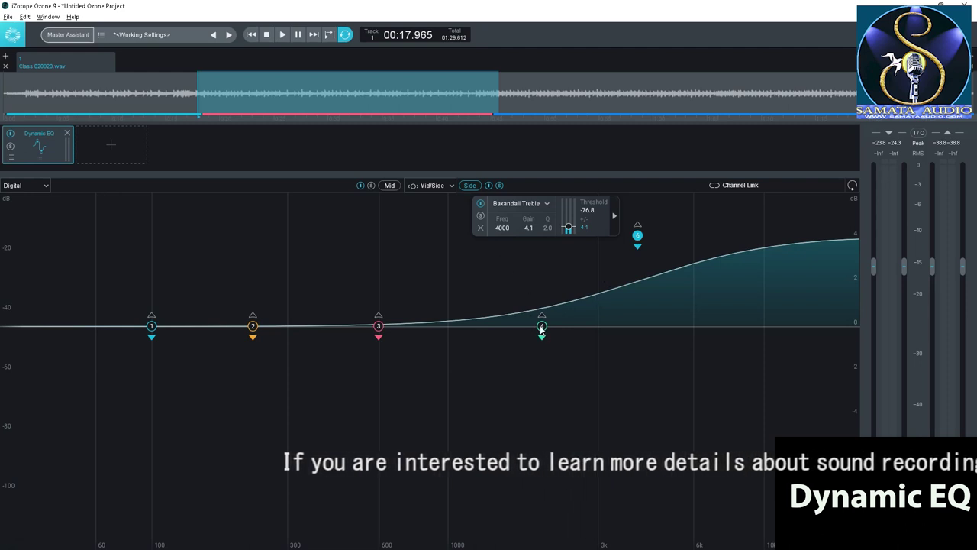
Solo Side band 3 and set its frequency to 1000 Hz.
click(378, 327)
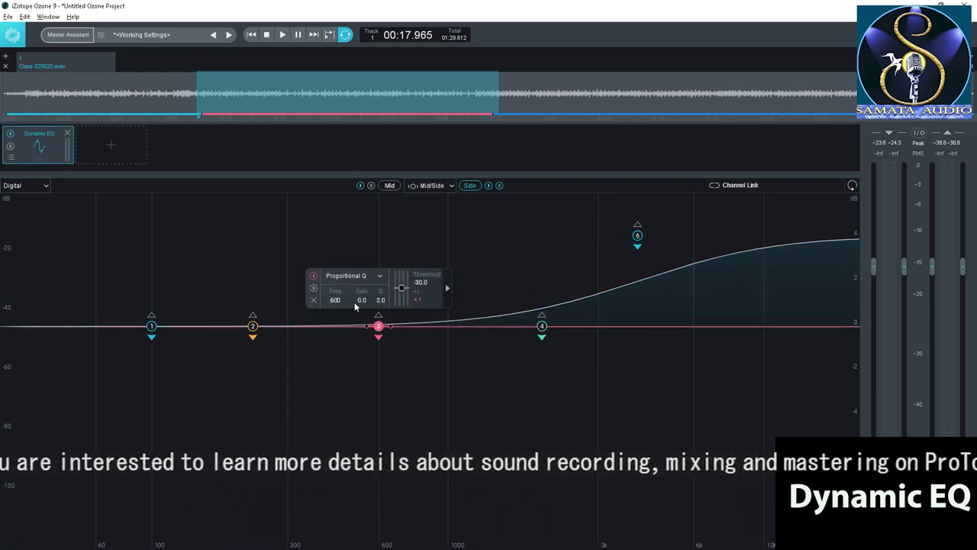
click(313, 289)
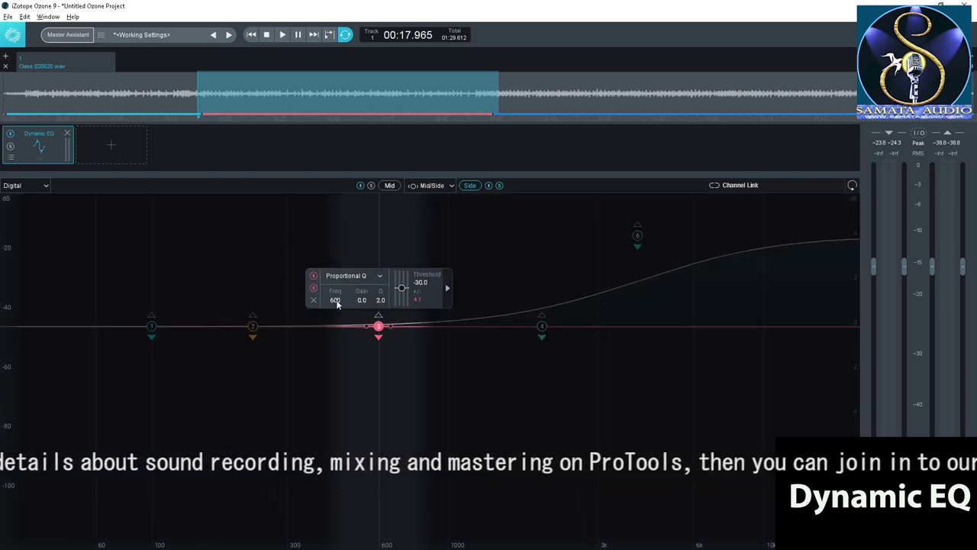
text(1000)
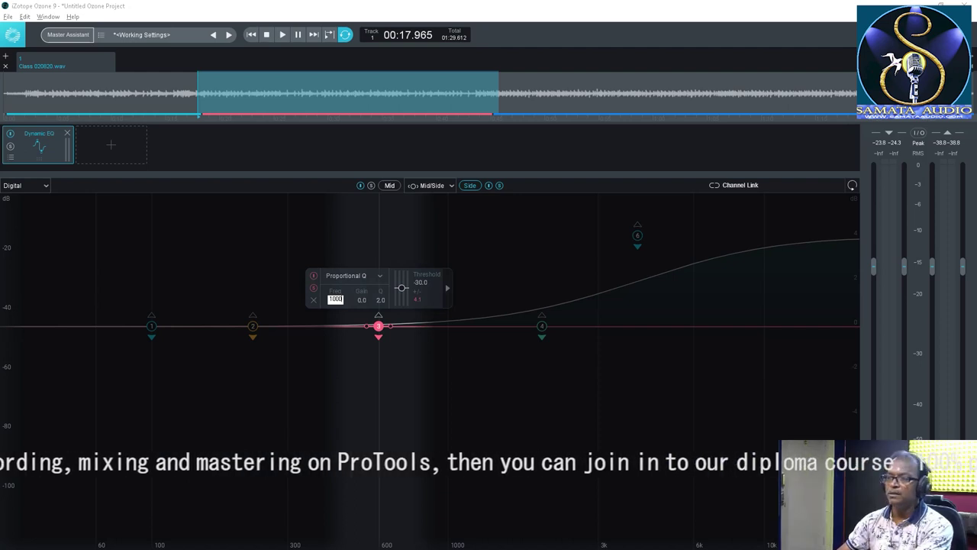
key(Return)
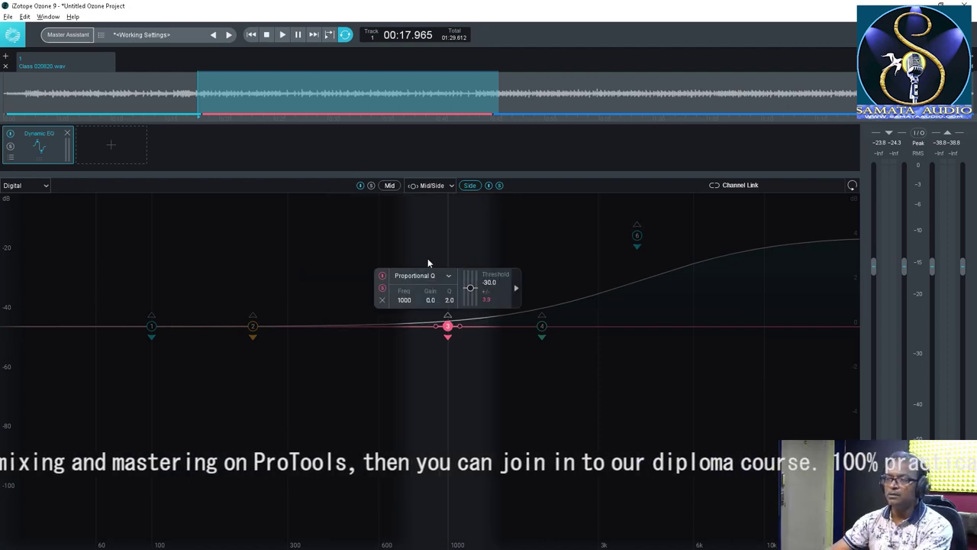
Shape soloed Side band 3 into a 2.2 dB Bell boost at 1011 Hz with Q 0.5 and a -83.5 dB threshold.
key(space)
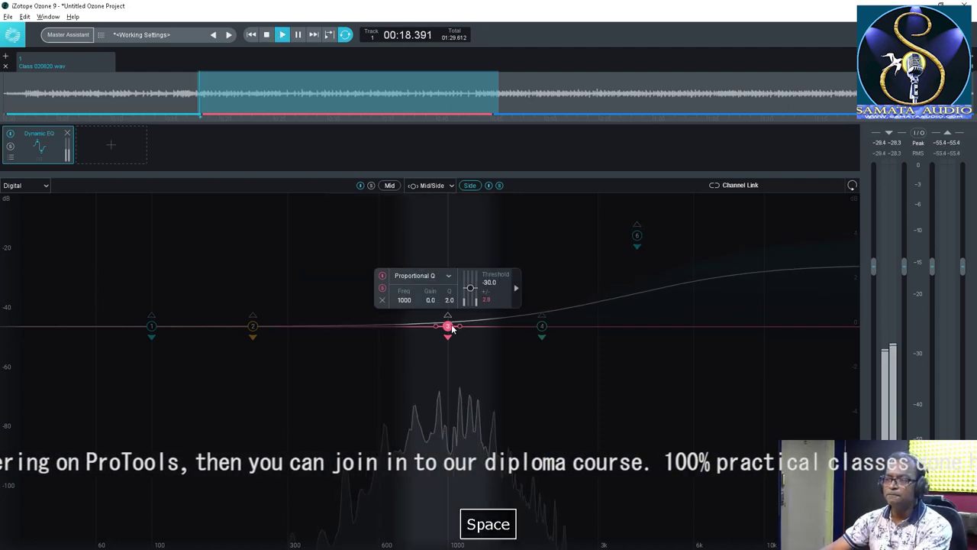
drag(447, 327, 449, 328)
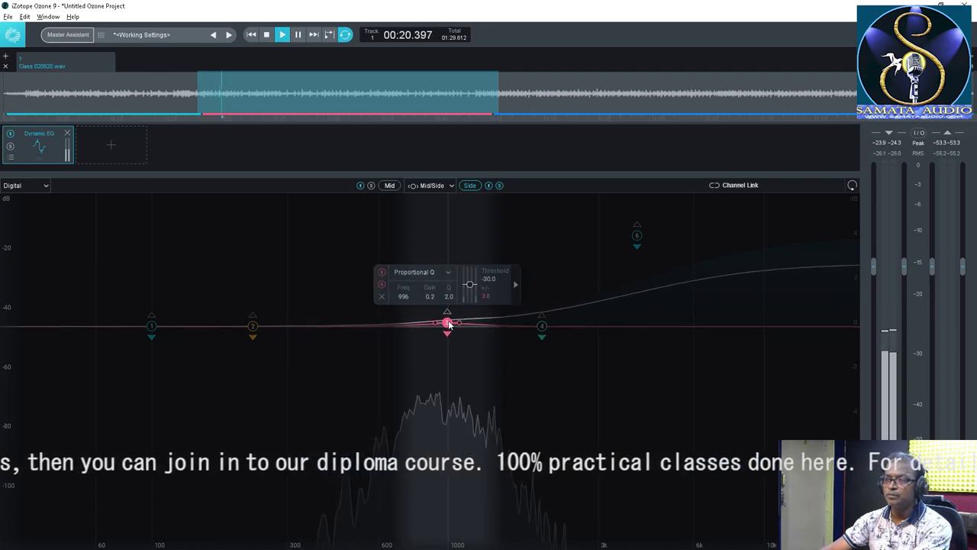
click(446, 272)
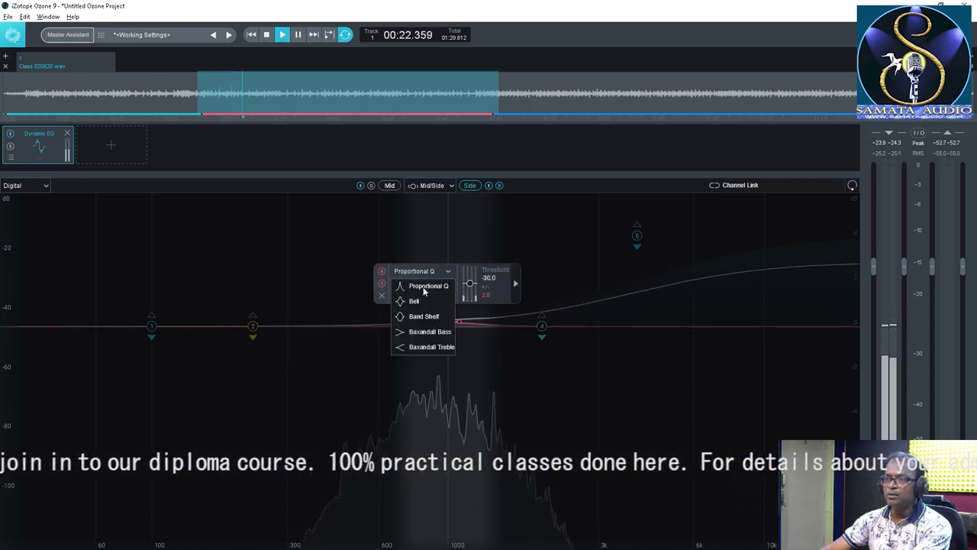
click(424, 300)
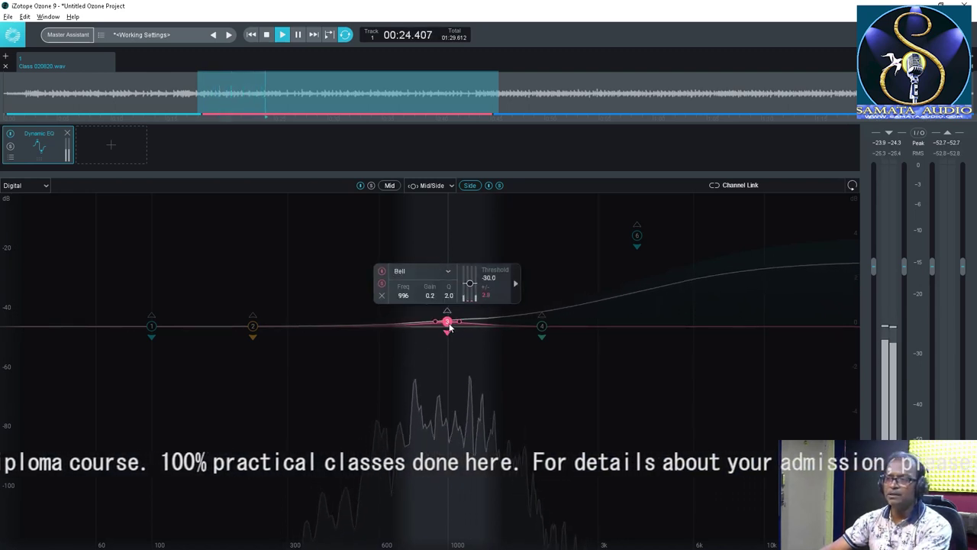
drag(447, 321, 449, 279)
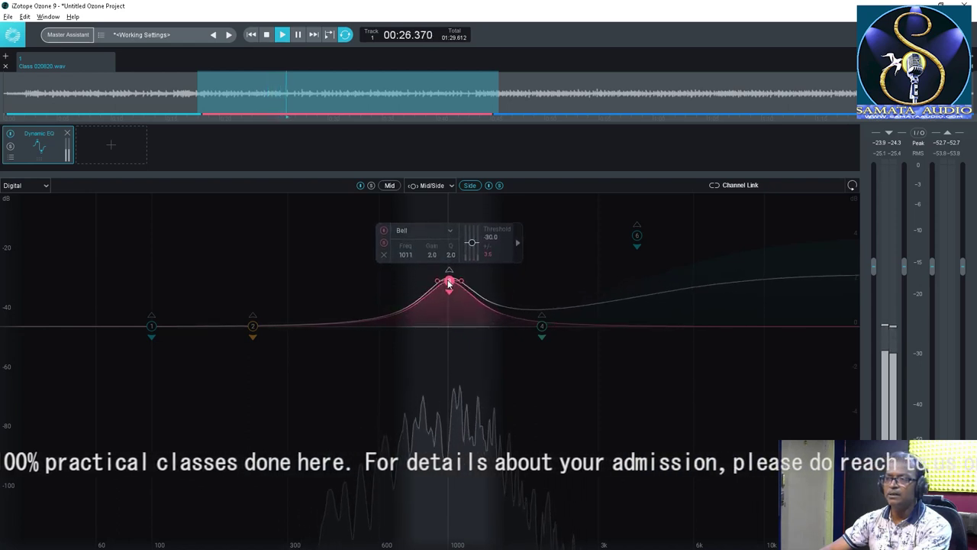
scroll(448, 279, down, 5)
scroll(448, 279, down, 3)
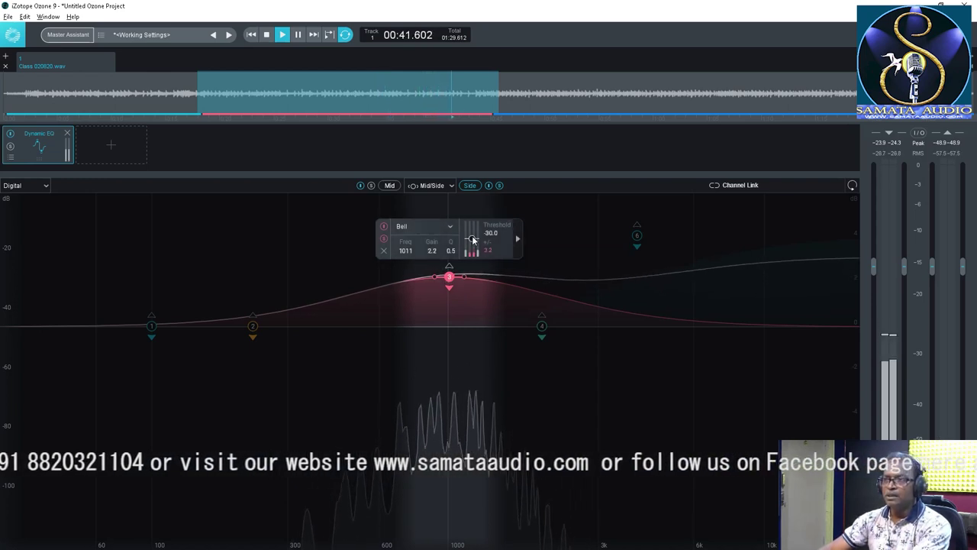
drag(471, 239, 473, 252)
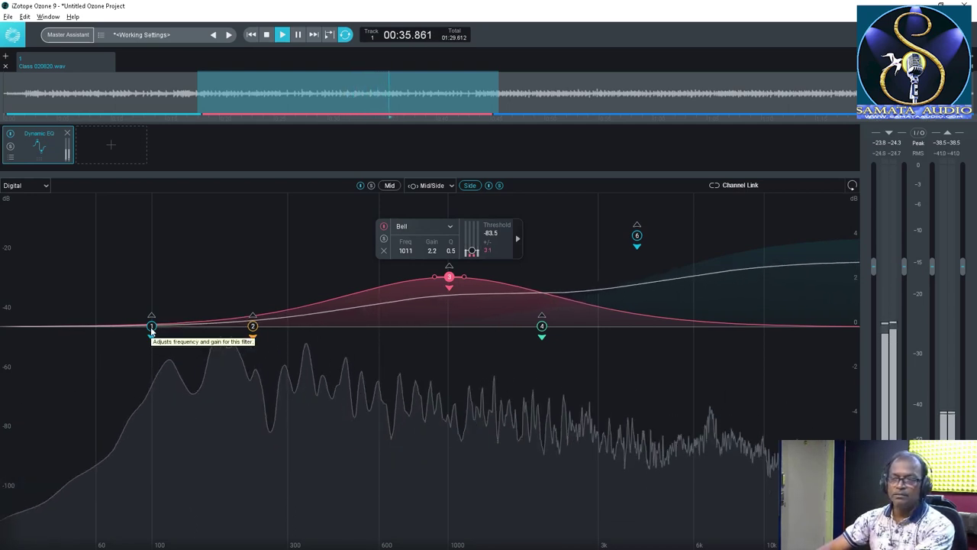
Raise Side band 1, the Baxandall Bass filter, to a 1.9 dB gain at 100 Hz.
click(151, 327)
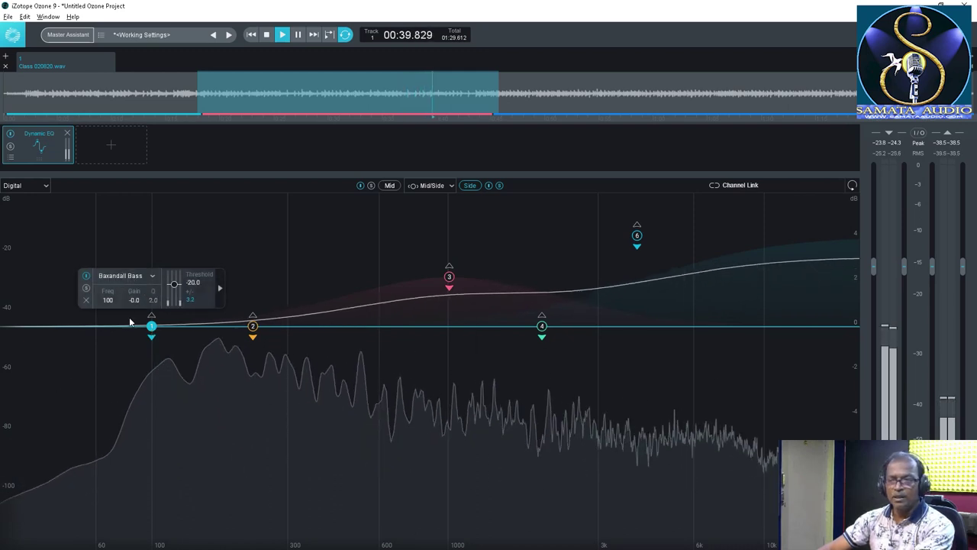
drag(150, 326, 160, 289)
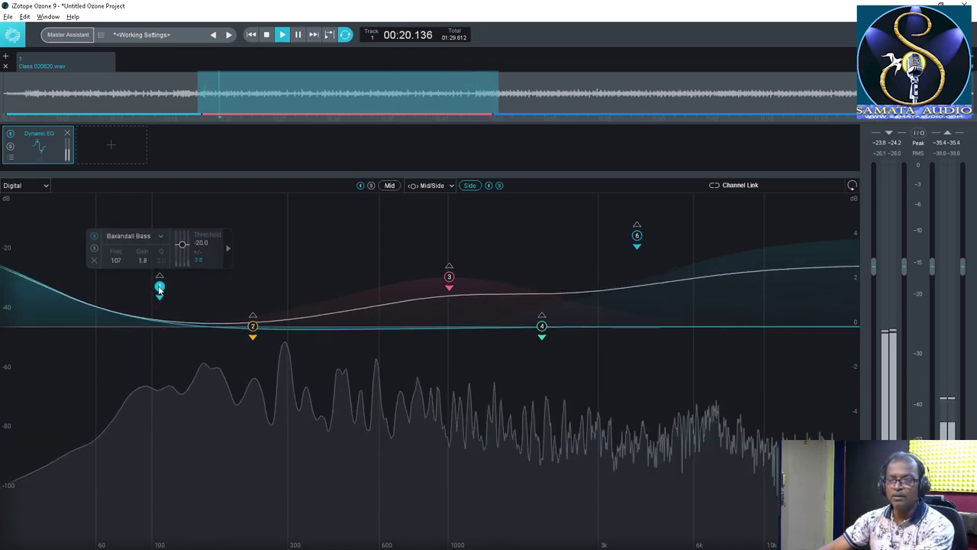
key(space)
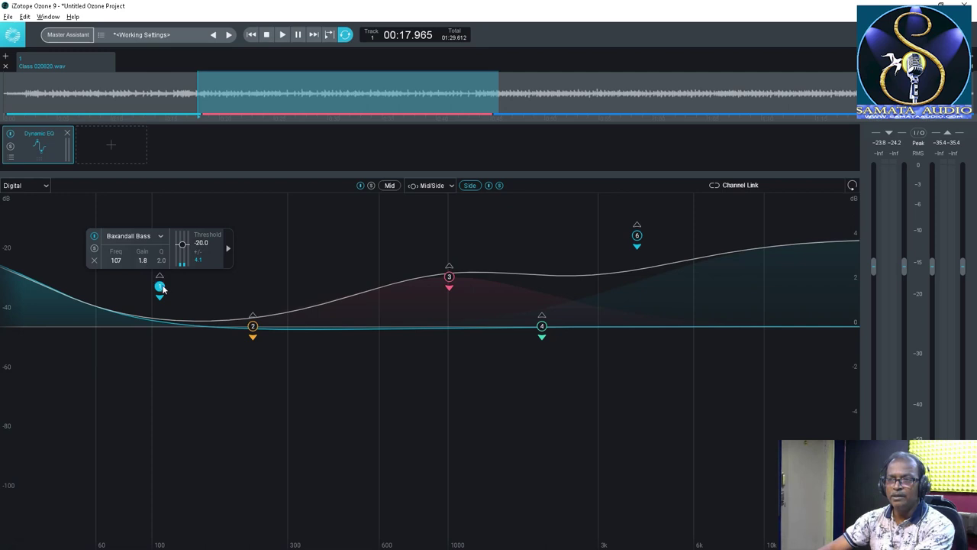
drag(162, 287, 161, 284)
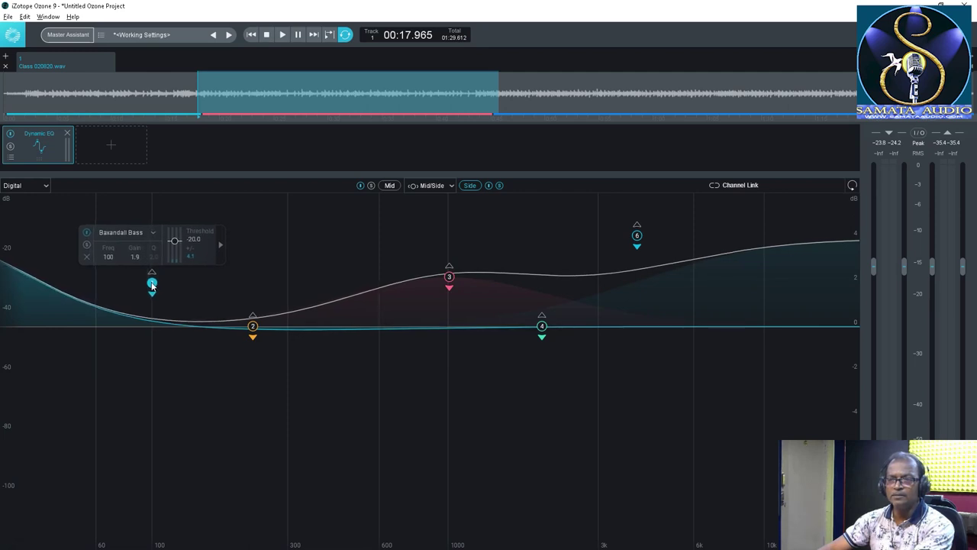
Solo Side band 1, lower its threshold to -110.9 dB while the loop plays, and unsolo it.
click(86, 244)
key(space)
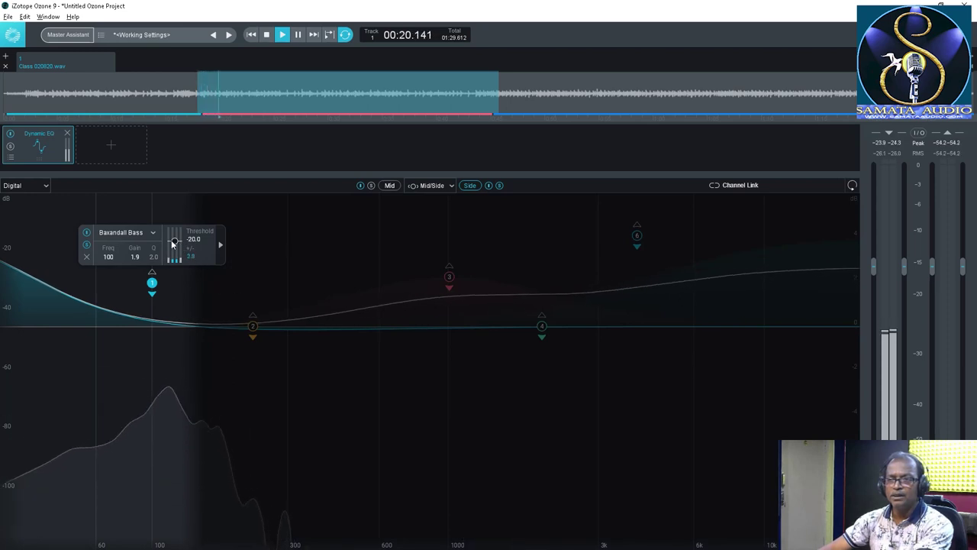
drag(174, 242, 174, 262)
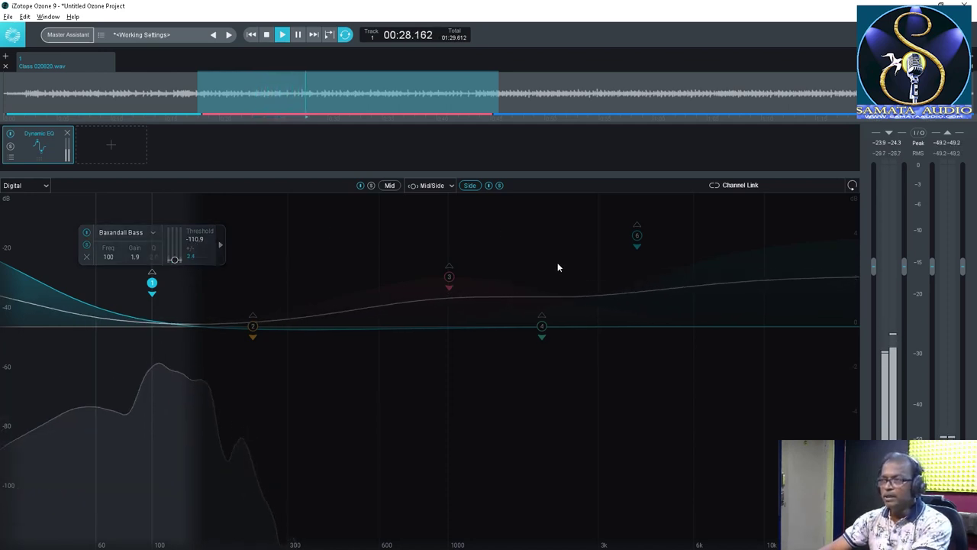
click(152, 290)
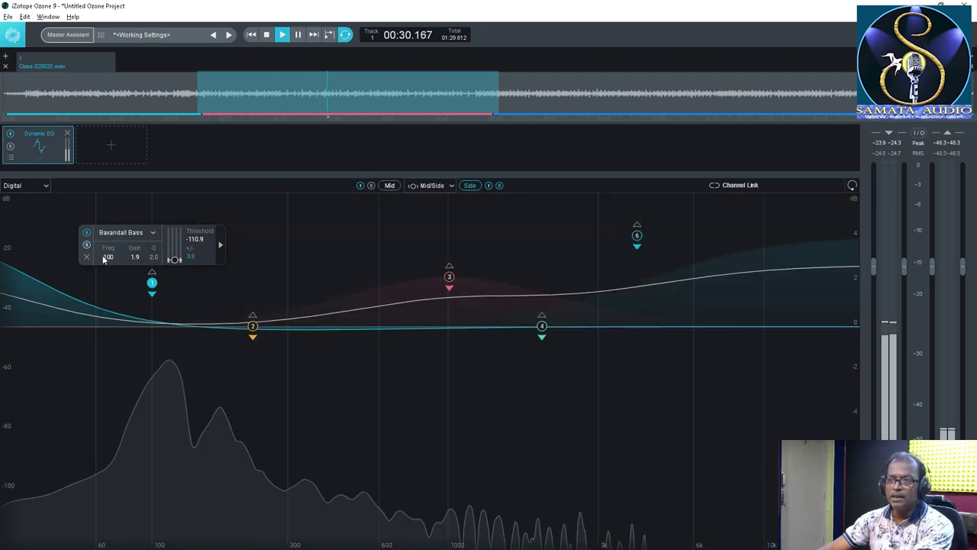
key(space)
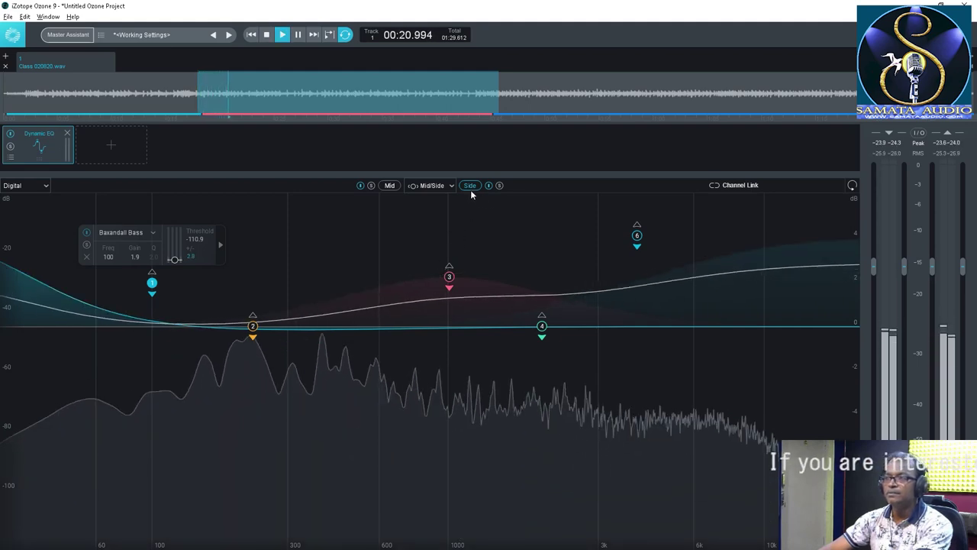
Show the Mid channel's curve during playback, then switch the Dynamic EQ to Stereo processing and audition the loop.
click(388, 185)
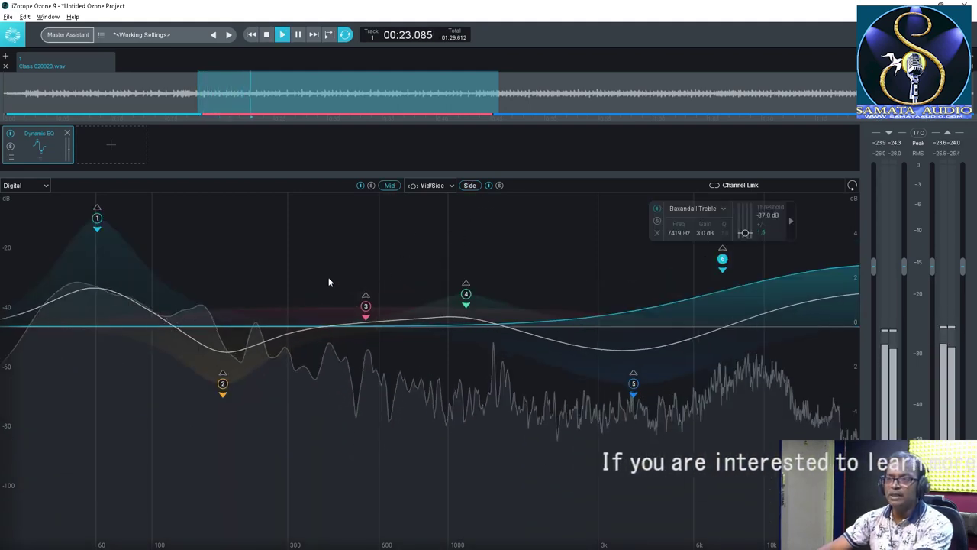
key(space)
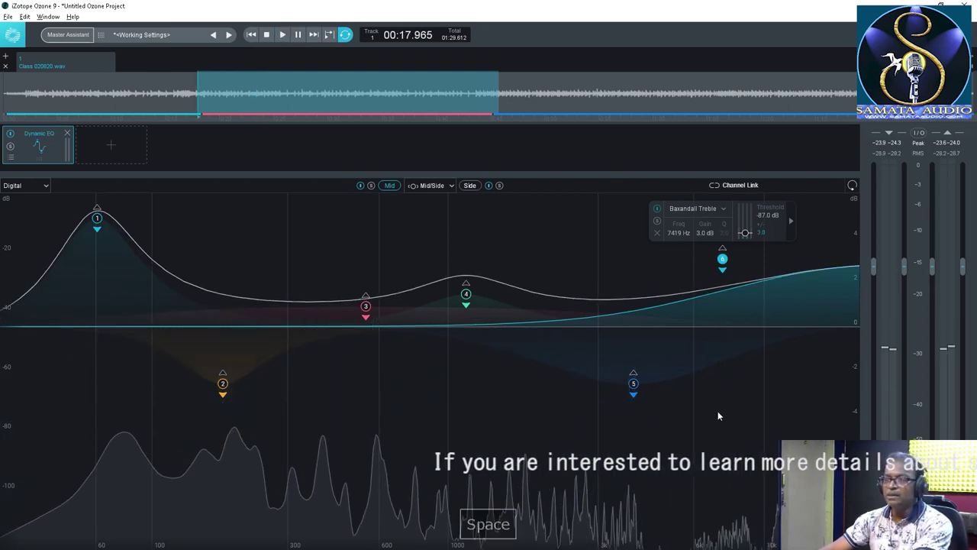
click(448, 188)
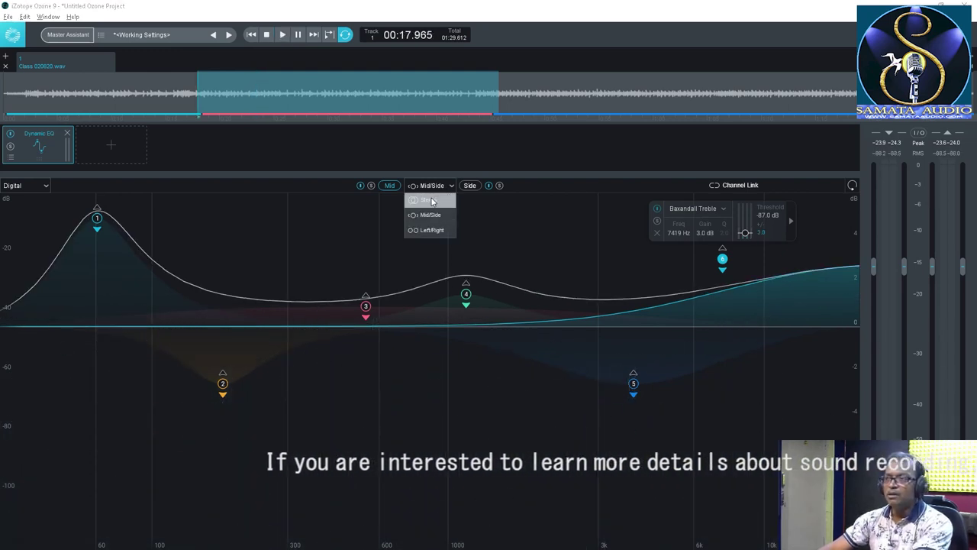
click(430, 201)
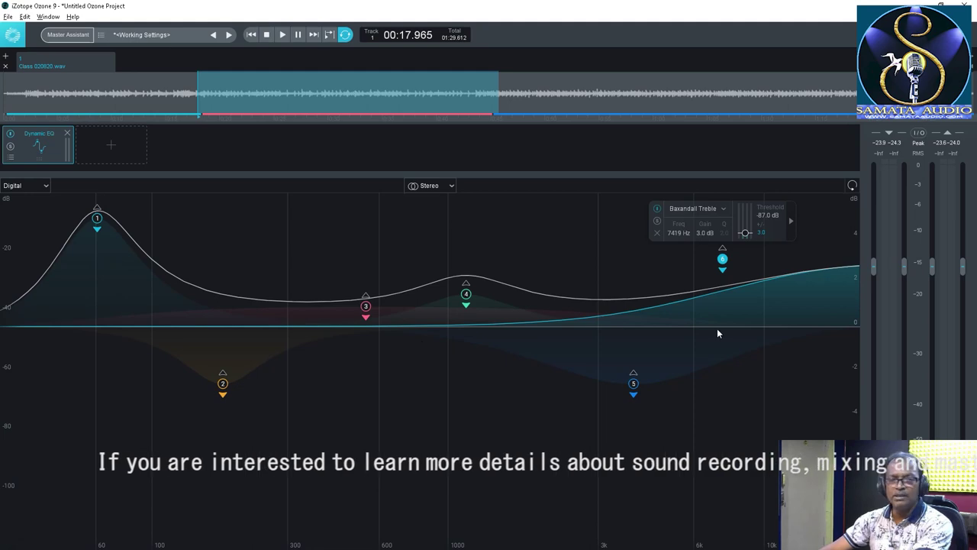
key(space)
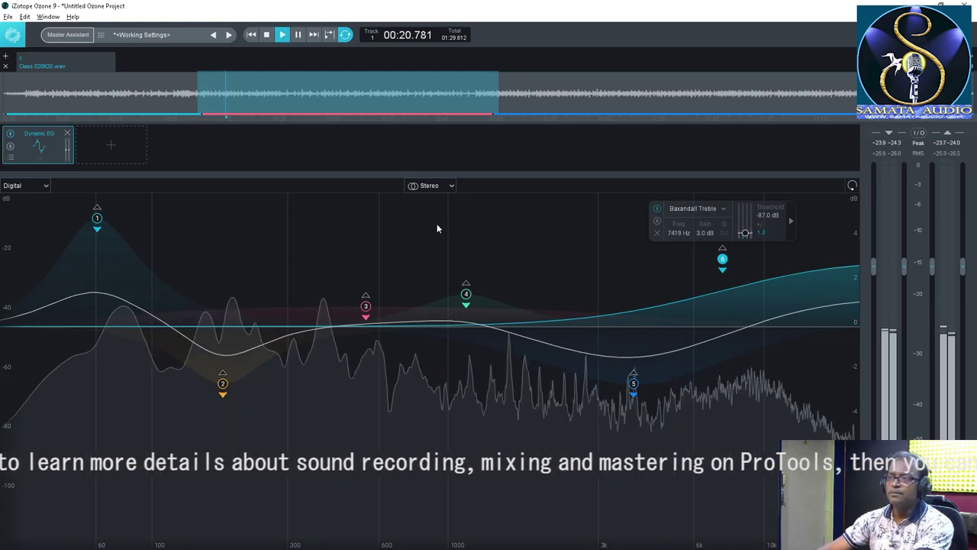
key(space)
Return the Dynamic EQ to Mid/Side processing and play the loop with the Mid and Side curves displayed in turn.
click(451, 186)
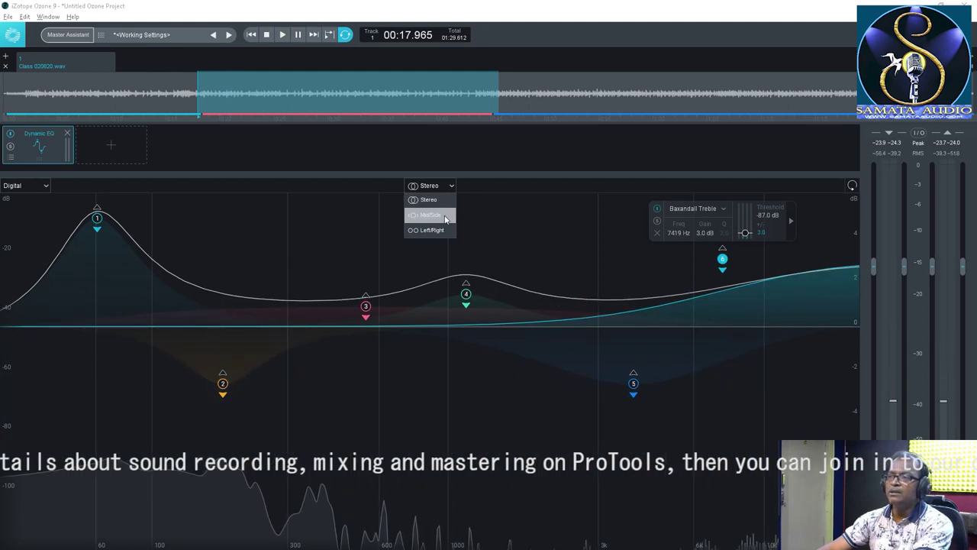
click(444, 218)
key(space)
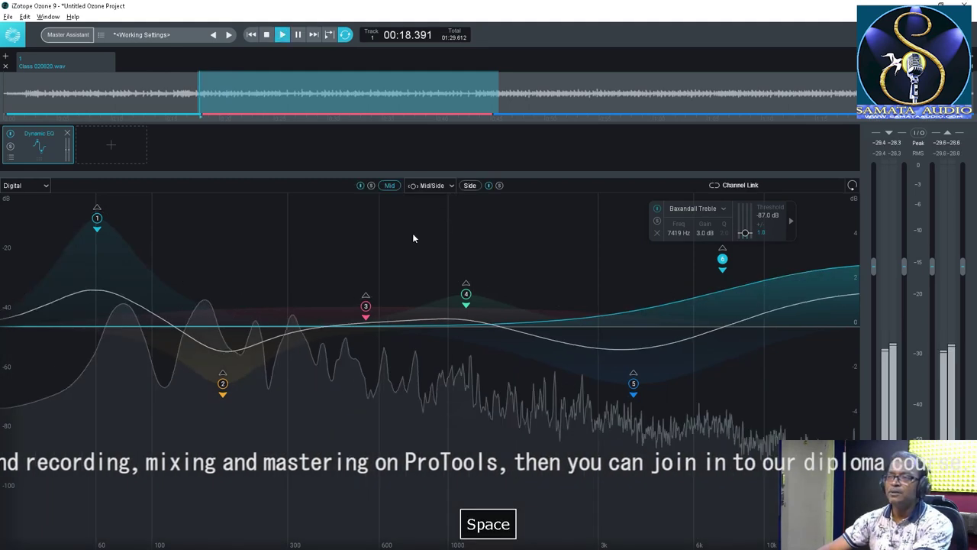
key(space)
click(469, 186)
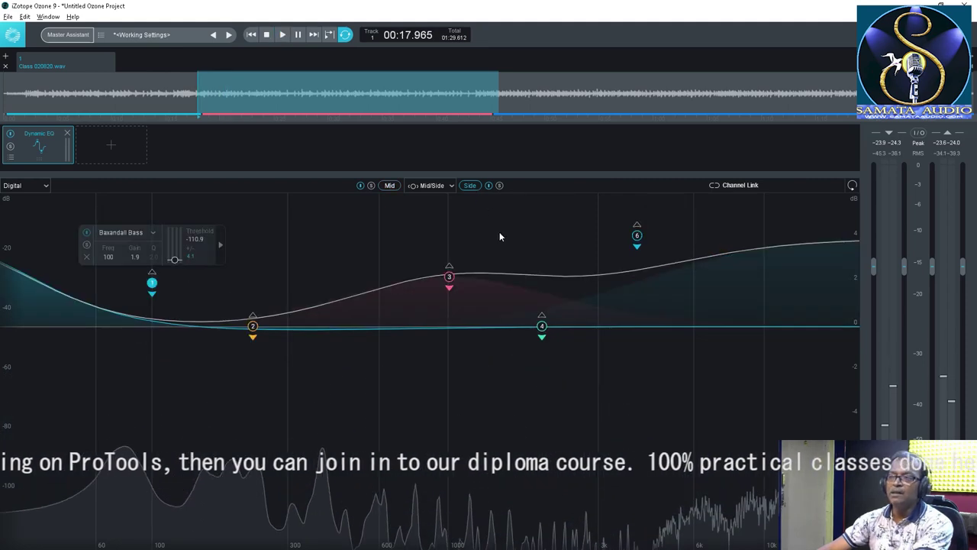
key(space)
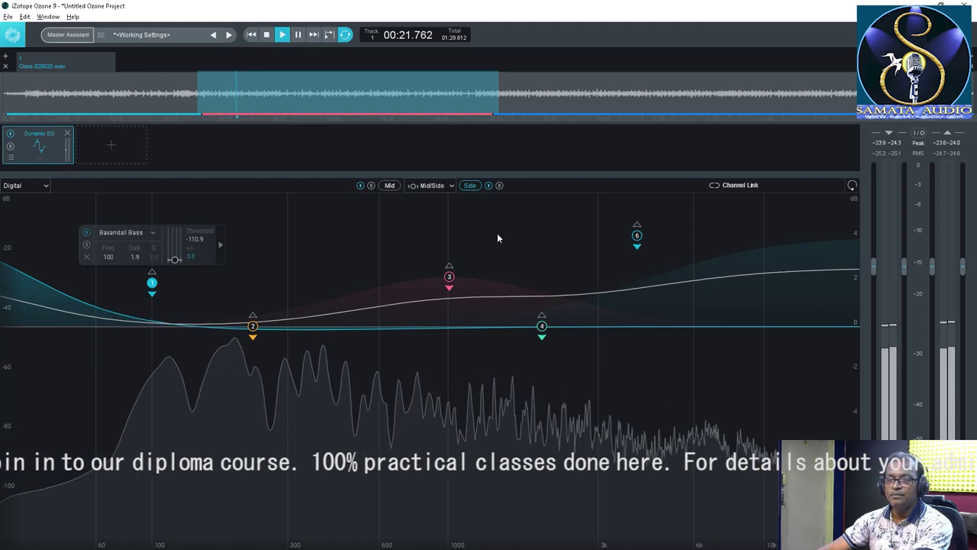
key(space)
Switch the Dynamic EQ to Left/Right processing and audition the soloed Left channel, followed by the soloed Right channel.
click(451, 187)
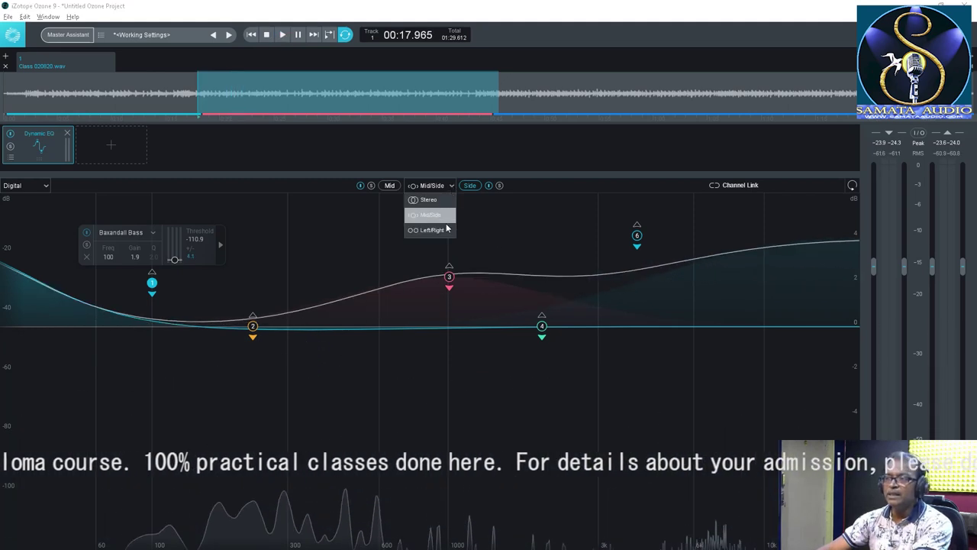
click(446, 230)
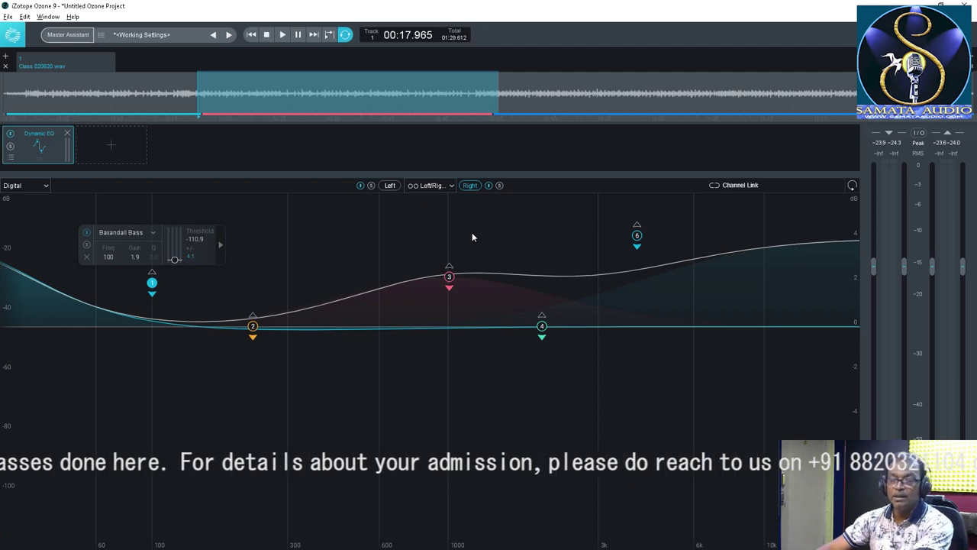
click(391, 185)
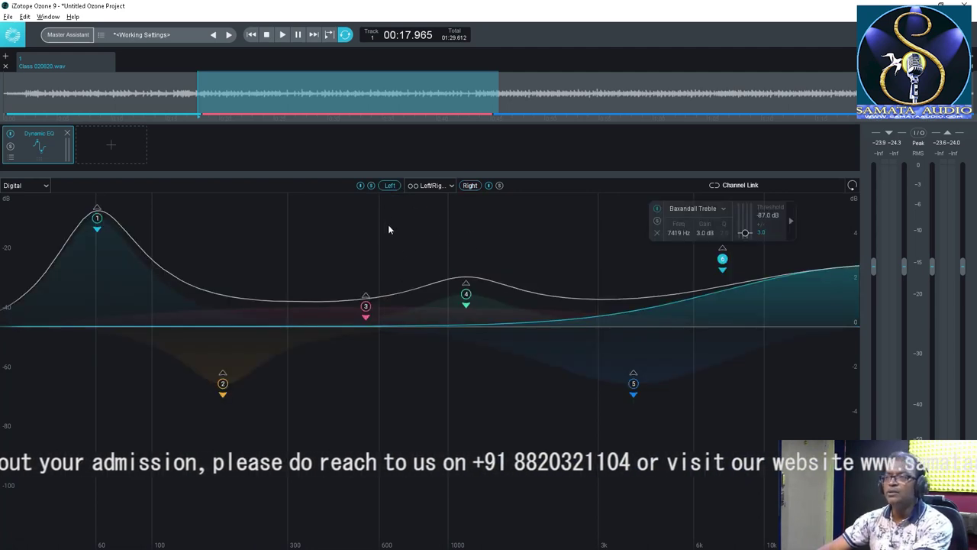
key(space)
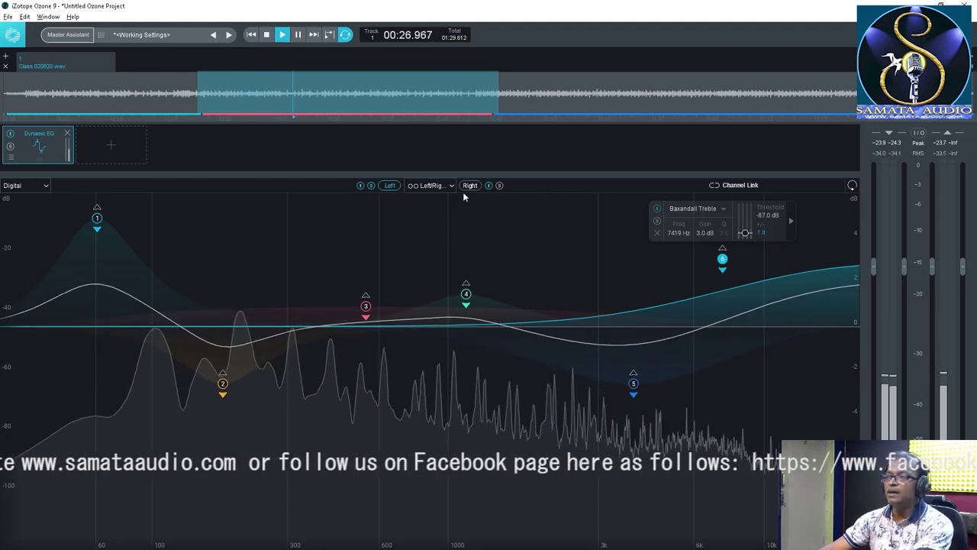
click(470, 184)
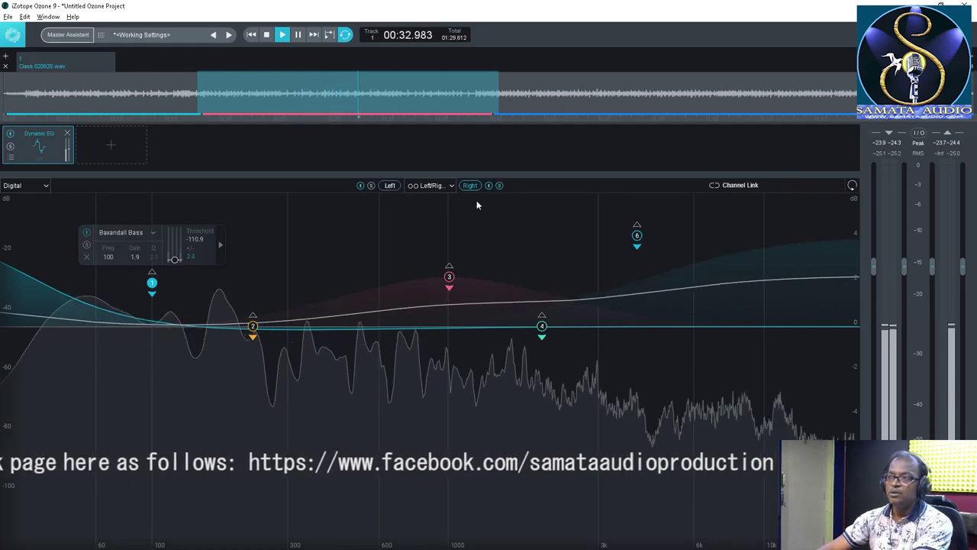
key(space)
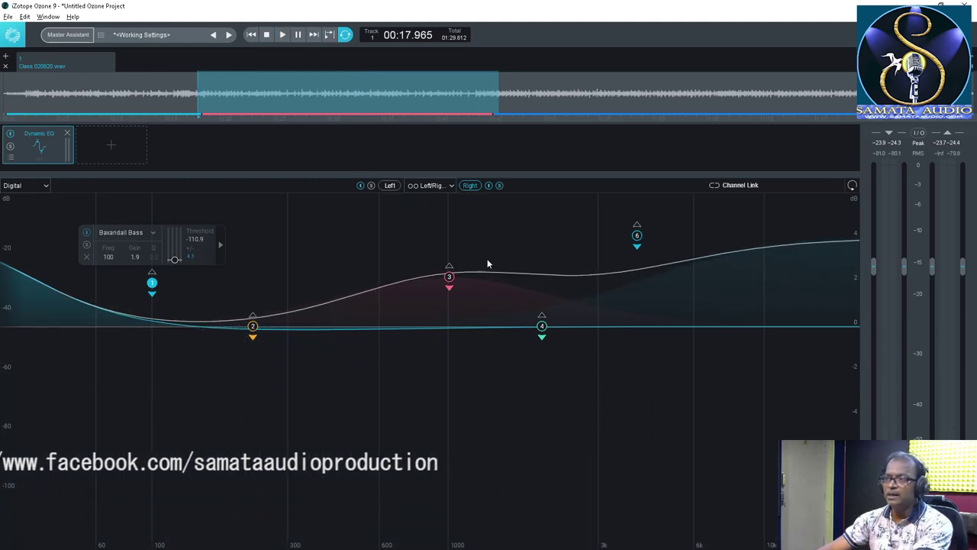
Display the Left channel's curve and switch the Dynamic EQ to Stereo processing for comparison.
click(392, 187)
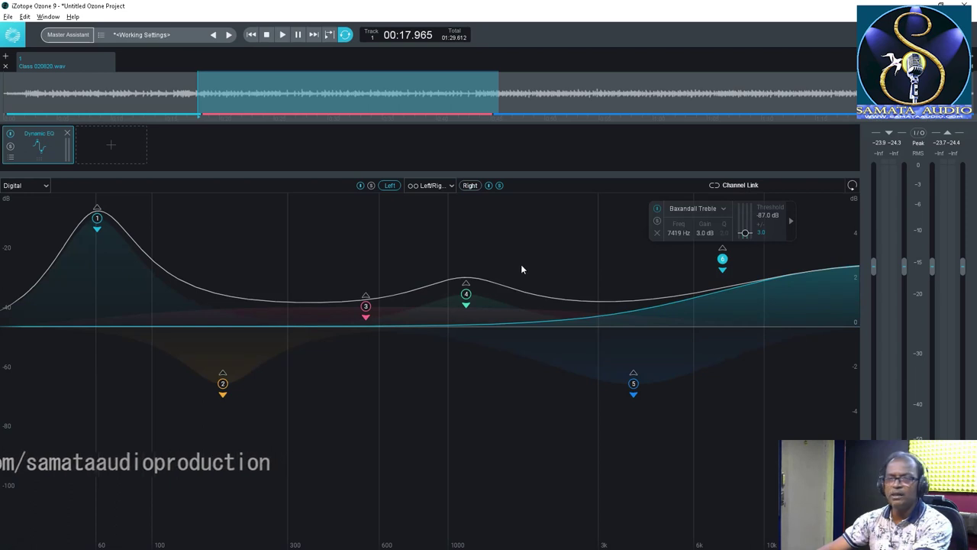
click(453, 186)
click(416, 200)
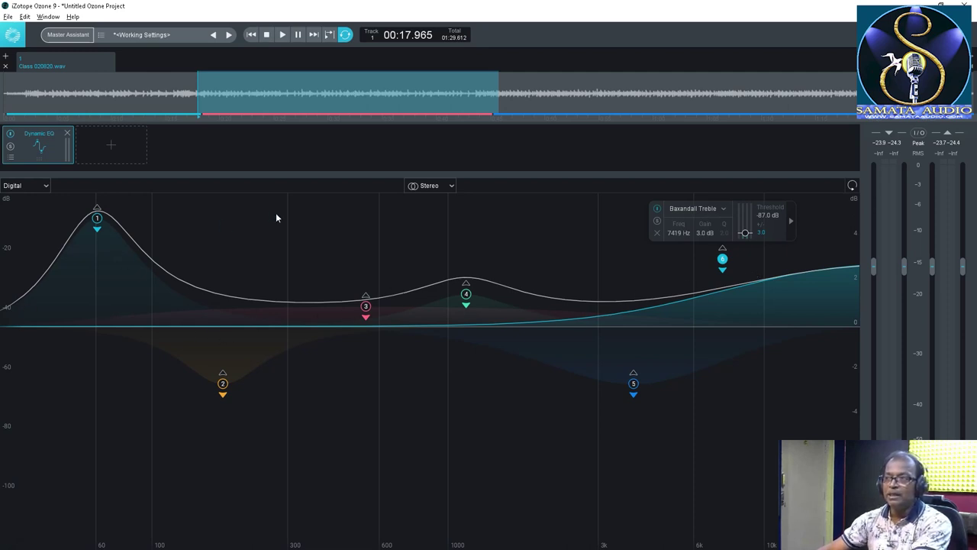
Switch the Dynamic EQ to Left/Right processing, display the Right channel's curve, and compare it with Mid/Side processing.
click(439, 187)
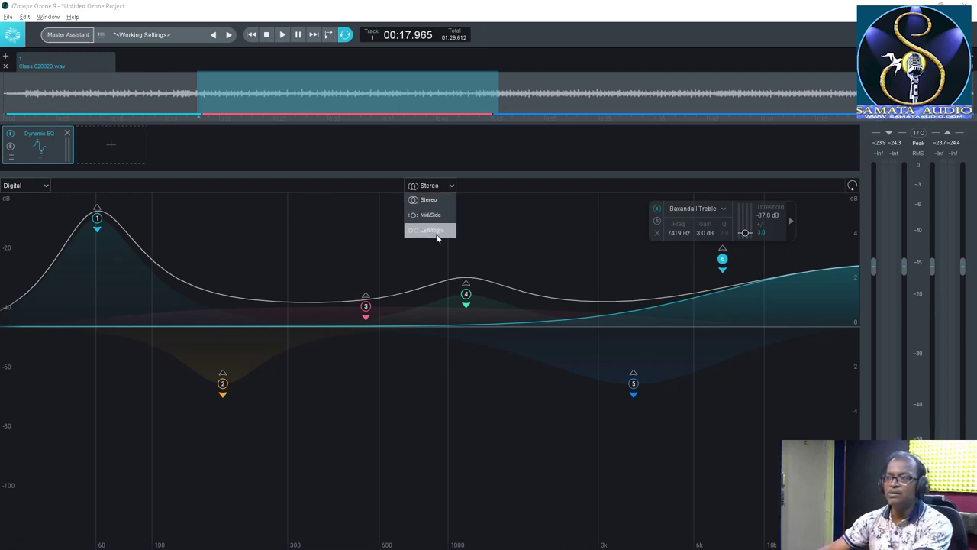
click(437, 227)
click(468, 186)
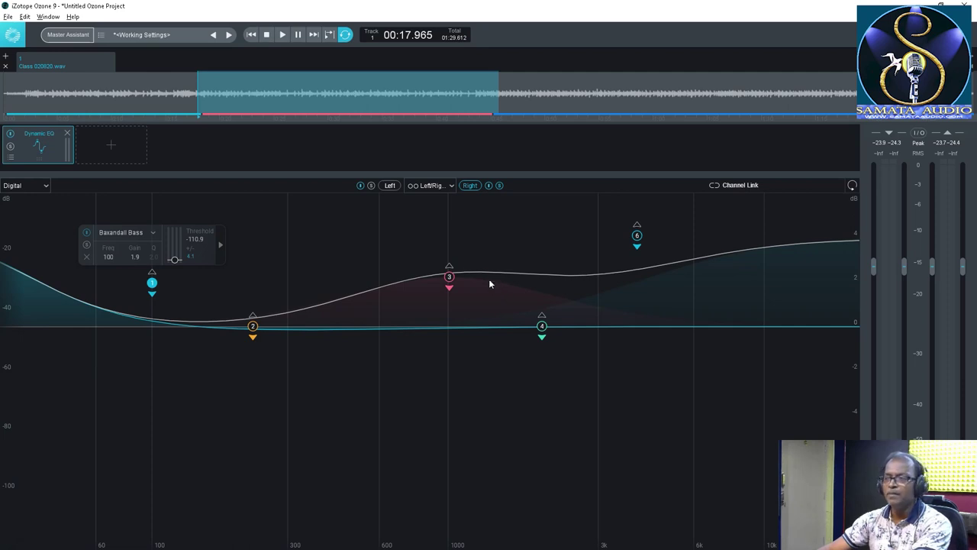
click(450, 188)
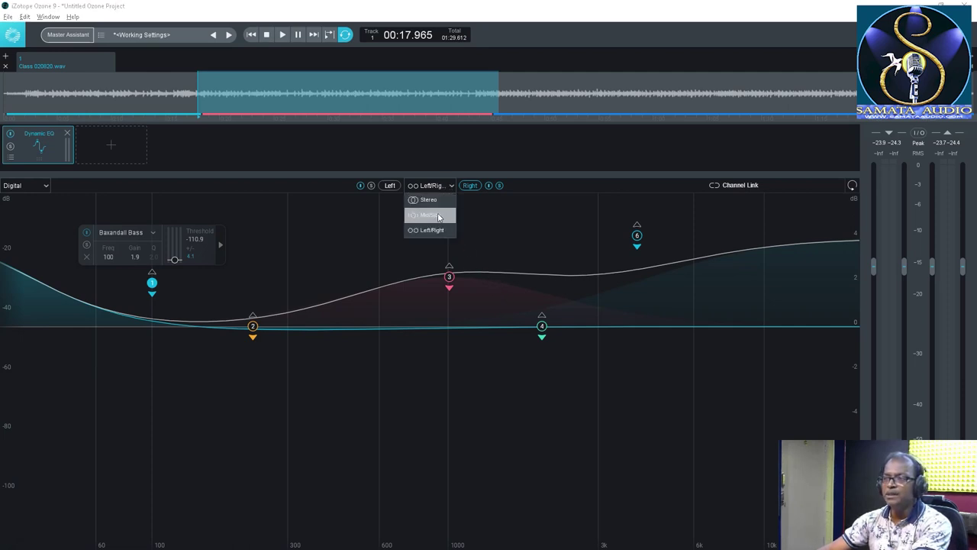
click(440, 215)
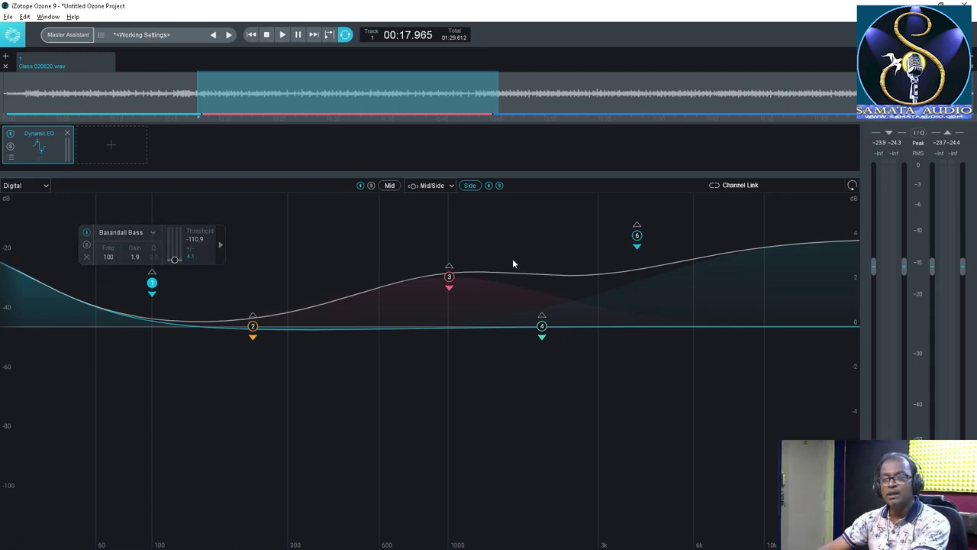
Return the Dynamic EQ to Left/Right processing and play the loop with the Left and Right curves displayed in turn.
click(440, 188)
click(432, 231)
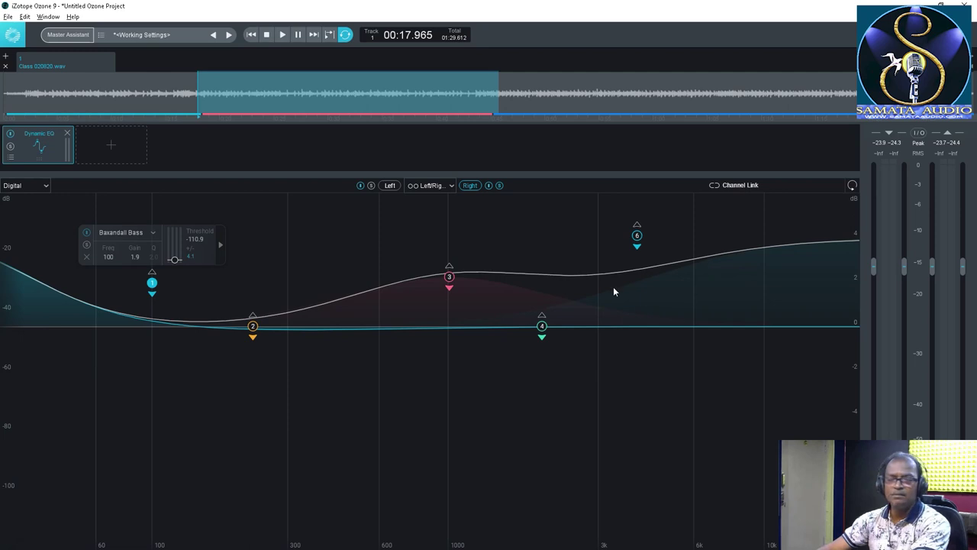
click(390, 186)
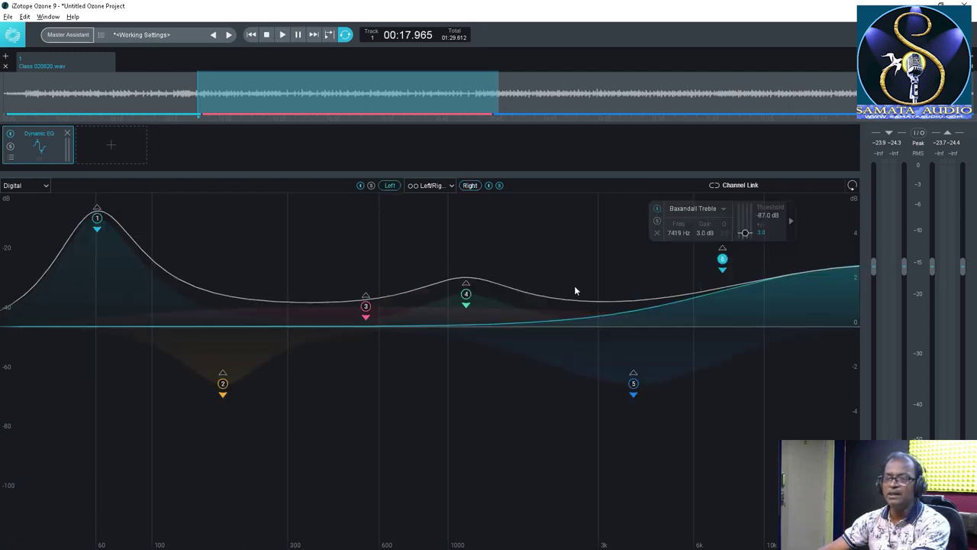
key(space)
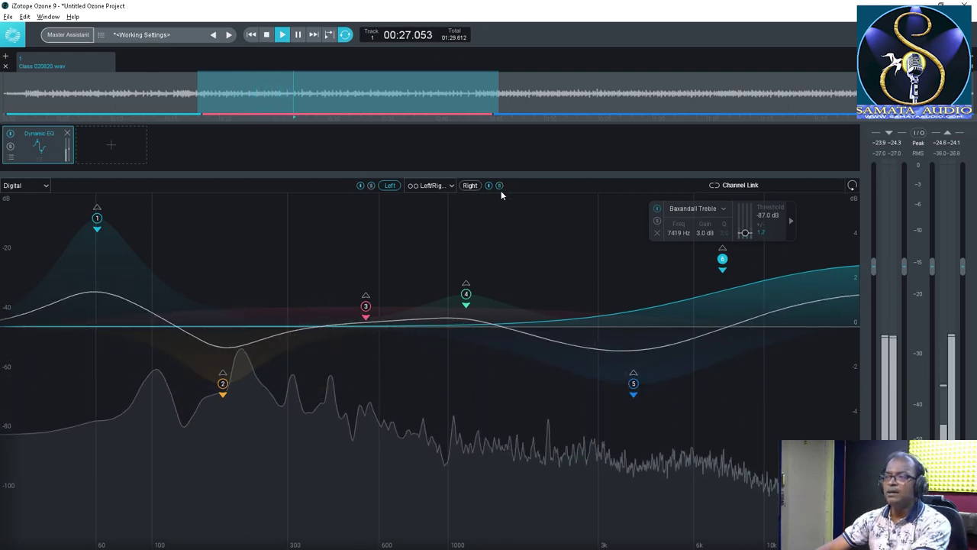
click(469, 185)
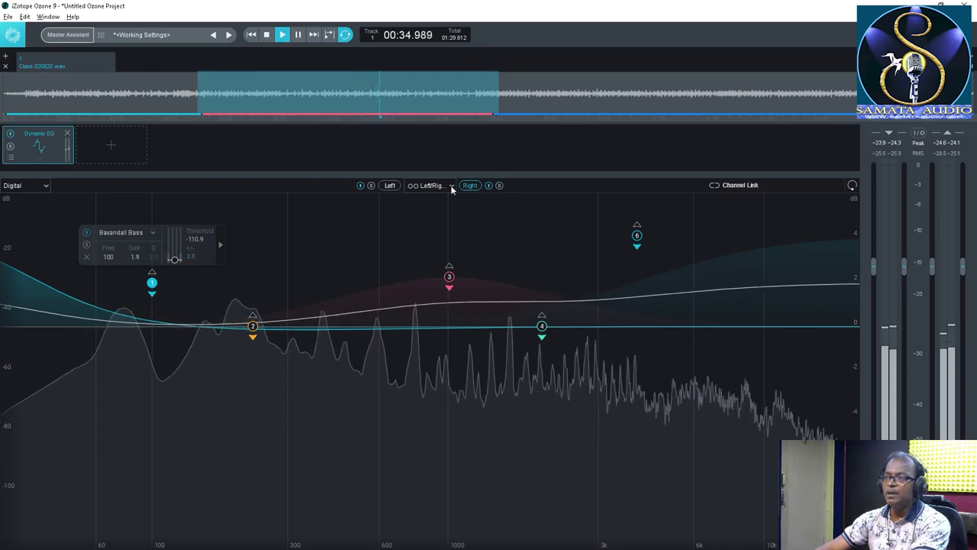
Set the Dynamic EQ to Stereo processing during playback, audition the loop, and stop playback.
click(451, 189)
click(439, 199)
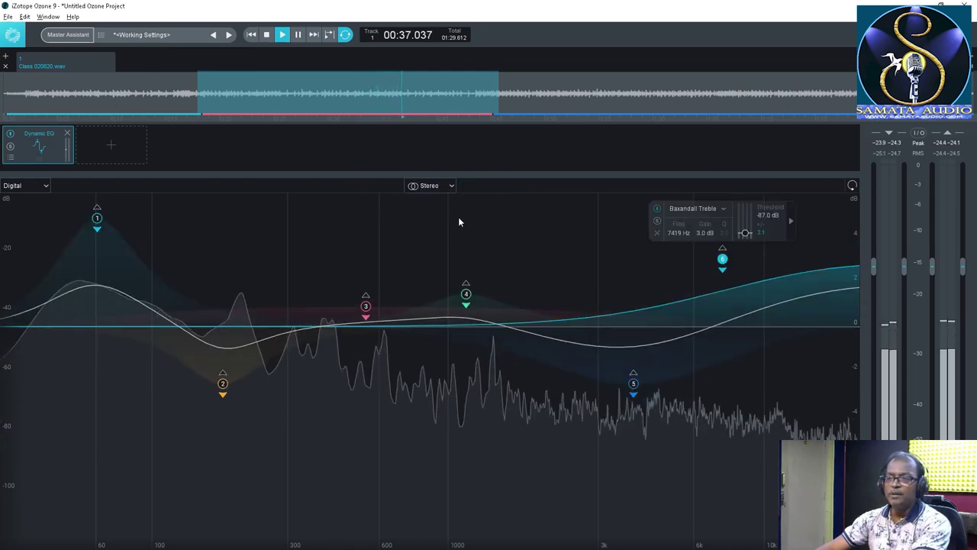
key(space)
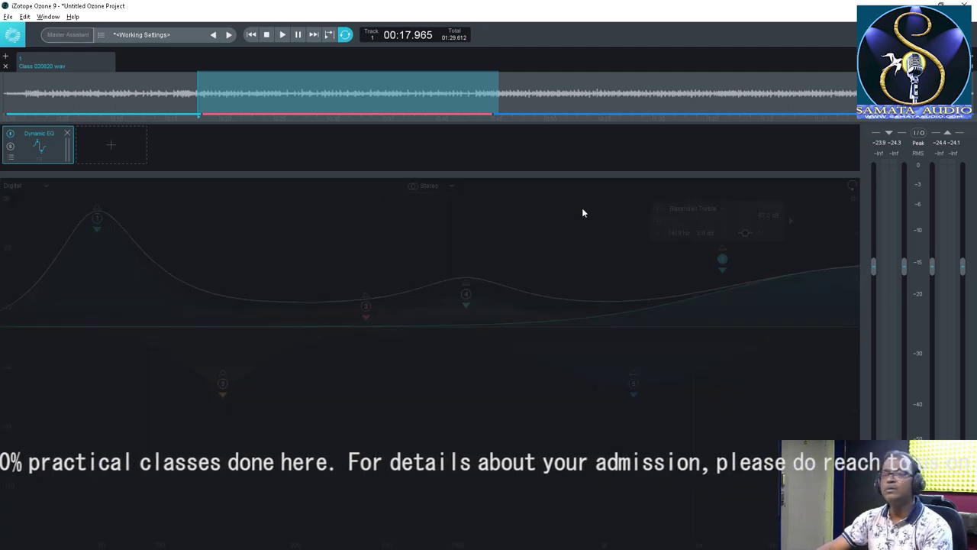
Raise the input gain and the output gain on both channels while the loop plays, and stop playback.
key(space)
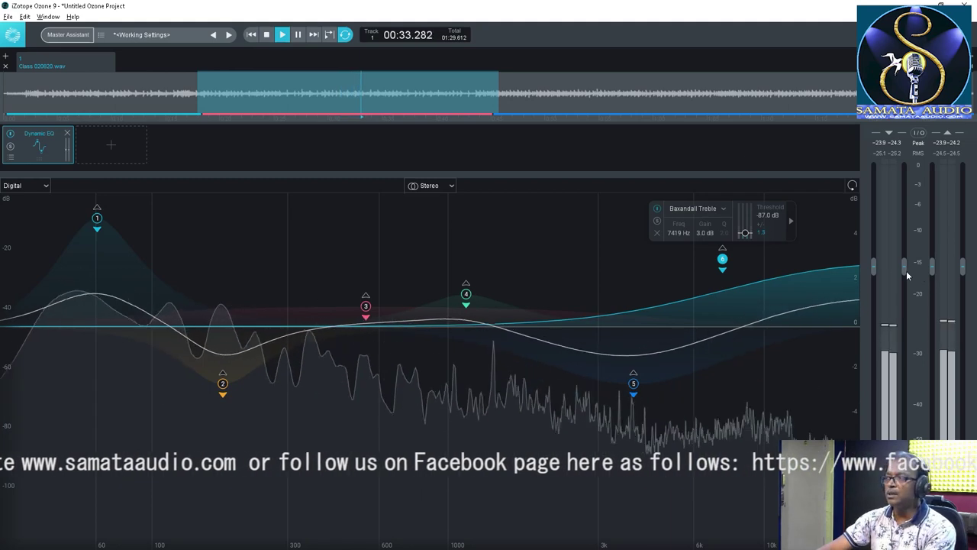
drag(906, 273, 904, 233)
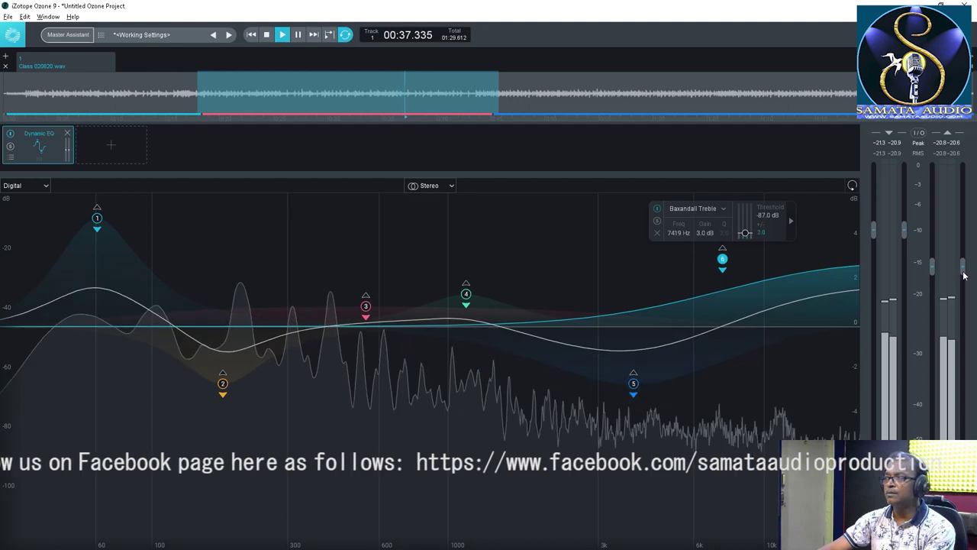
drag(964, 276, 962, 240)
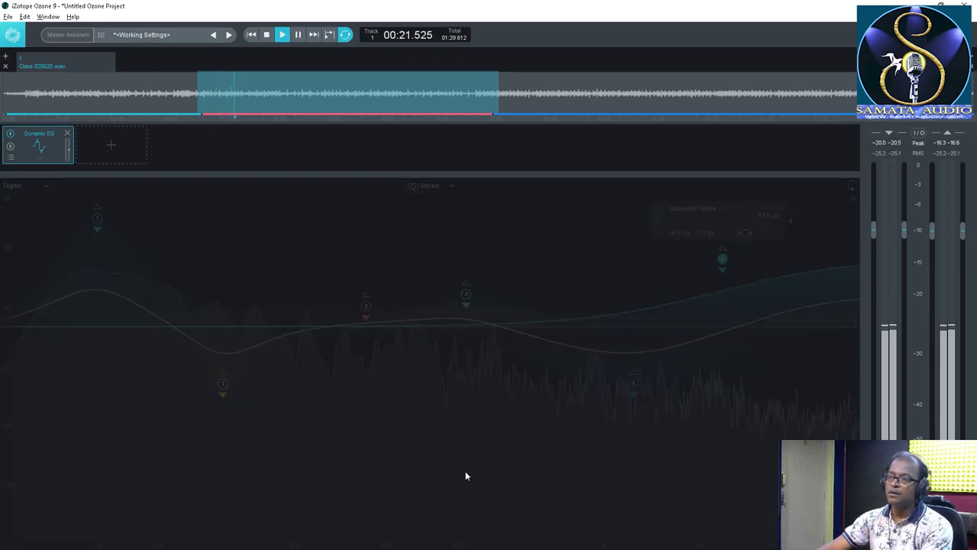
key(space)
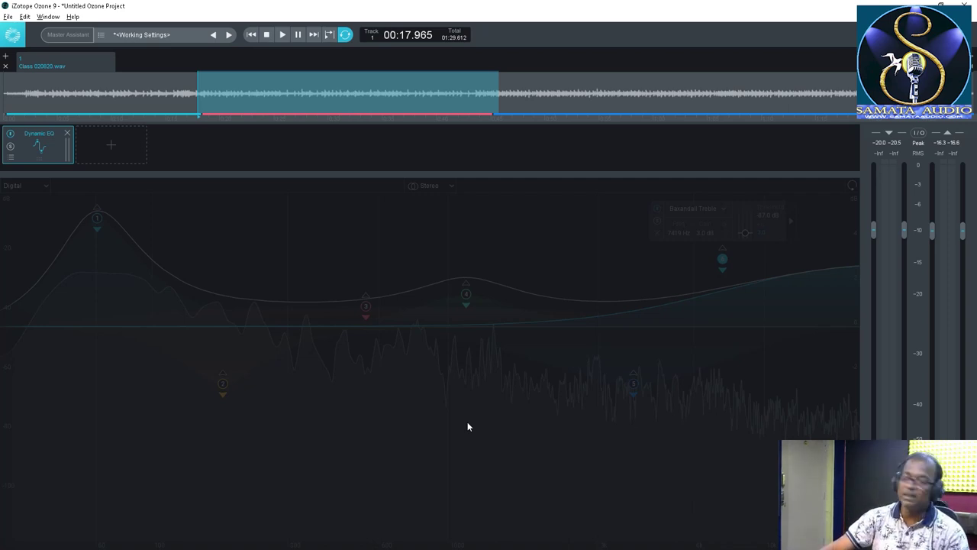
Clear the loop selection by placing the playhead at about 6.9 seconds, and audition the track from there.
click(78, 88)
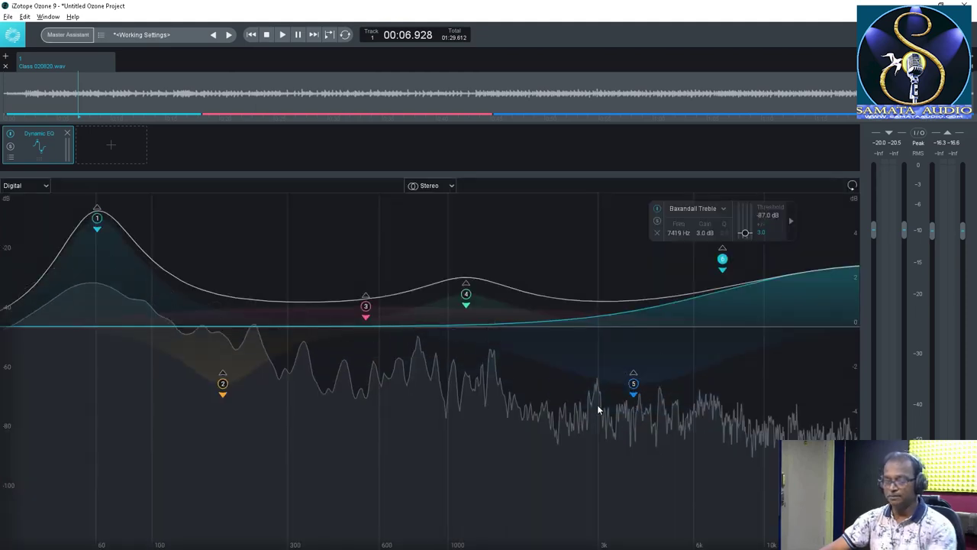
key(space)
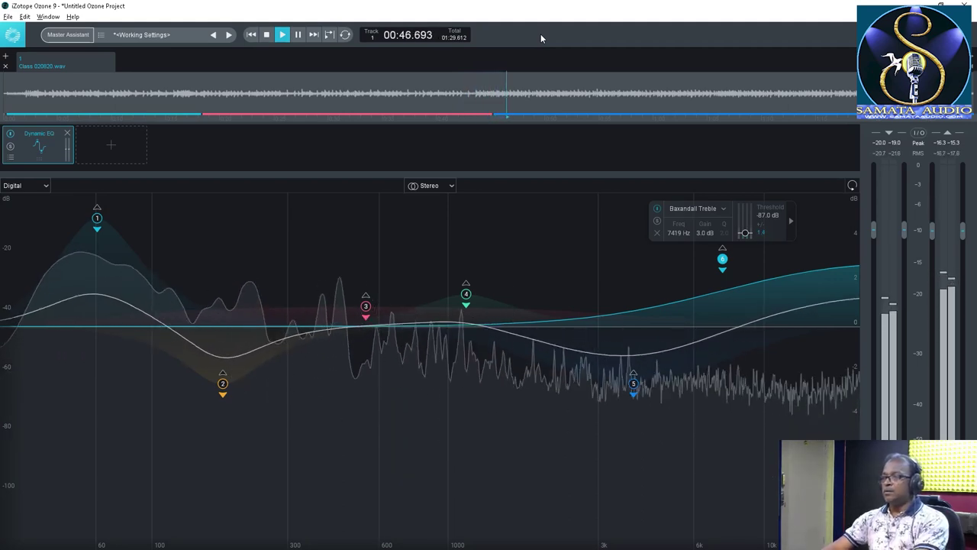
key(space)
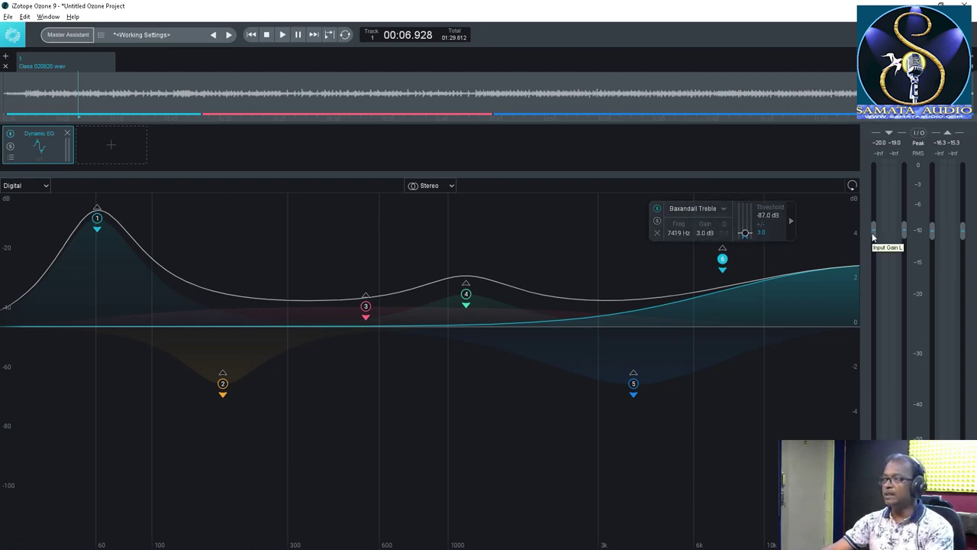
Lower the input and output gains on both channels back to their original levels.
drag(873, 238, 893, 248)
scroll(933, 236, down, 5)
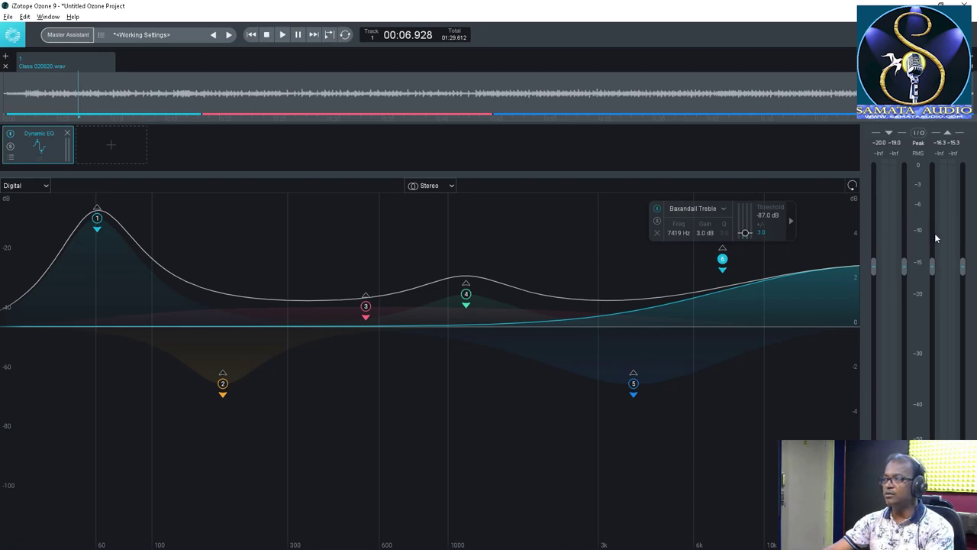